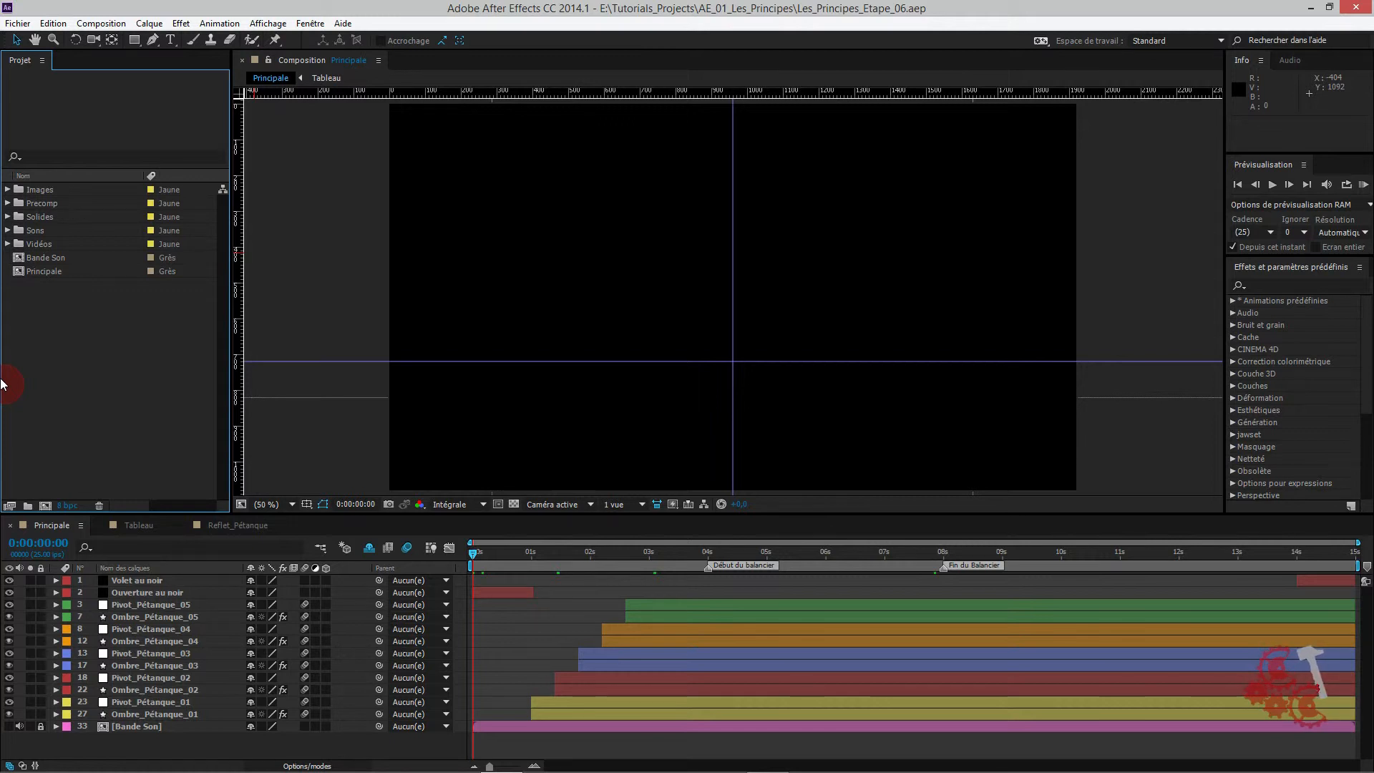
- Move the current time to about 0:00:13:07 and add the Principale composition to the render queue
left_click_drag(487, 553, 1257, 609)
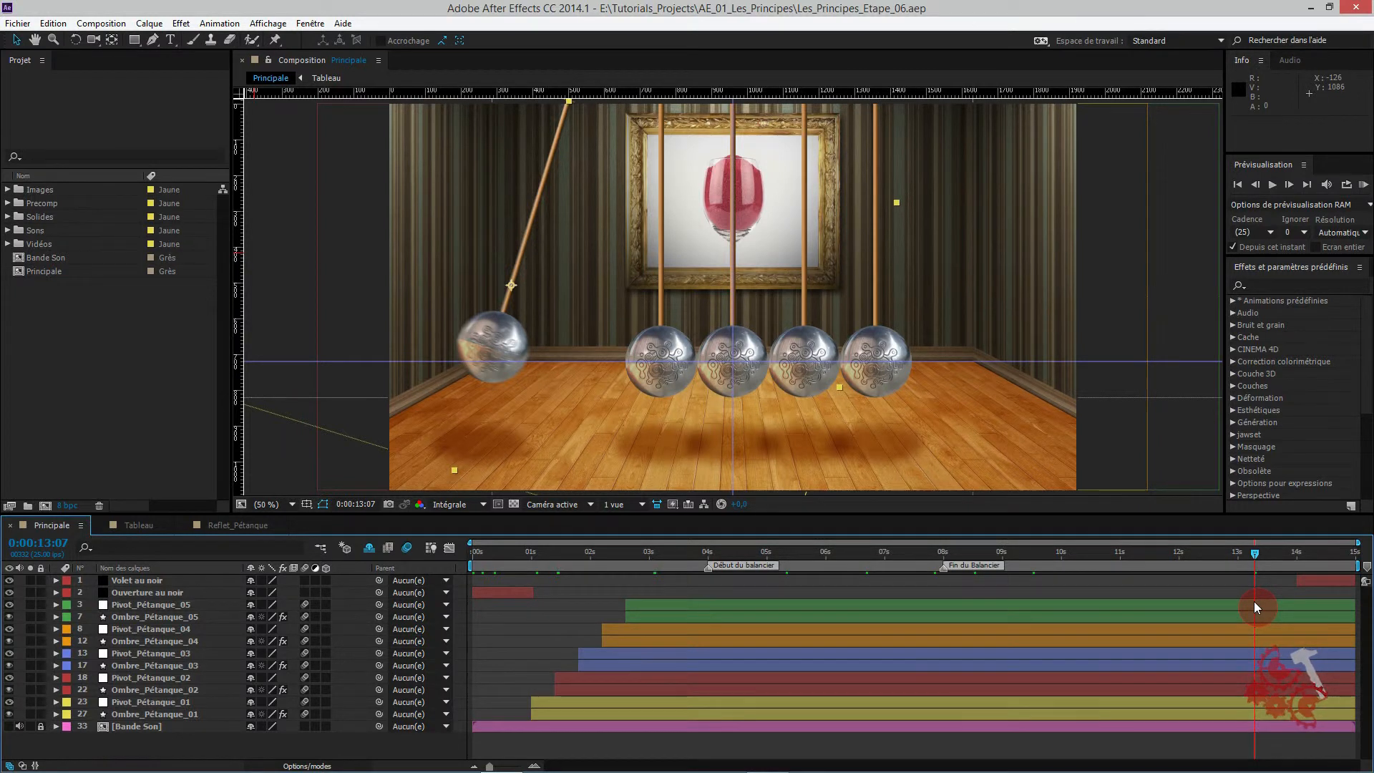
left_click(101, 23)
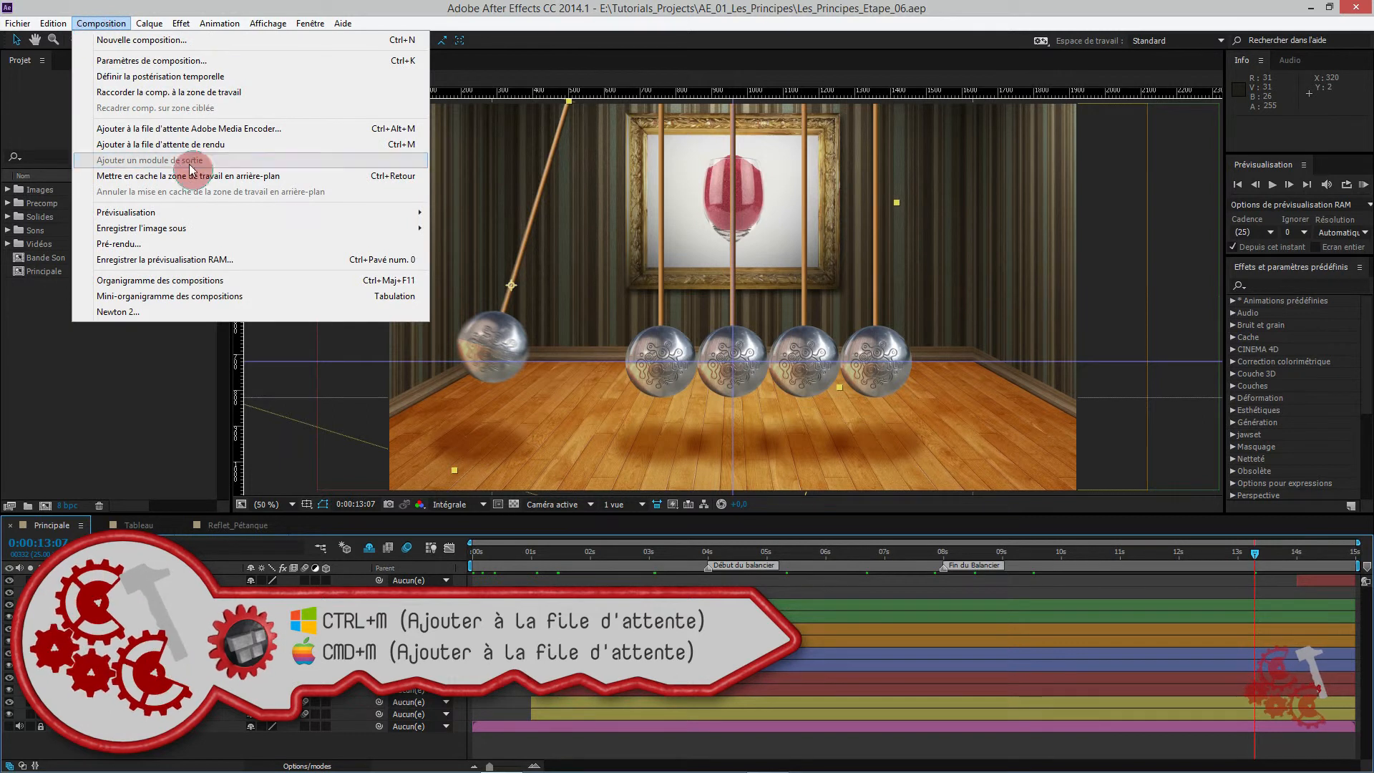
left_click(157, 147)
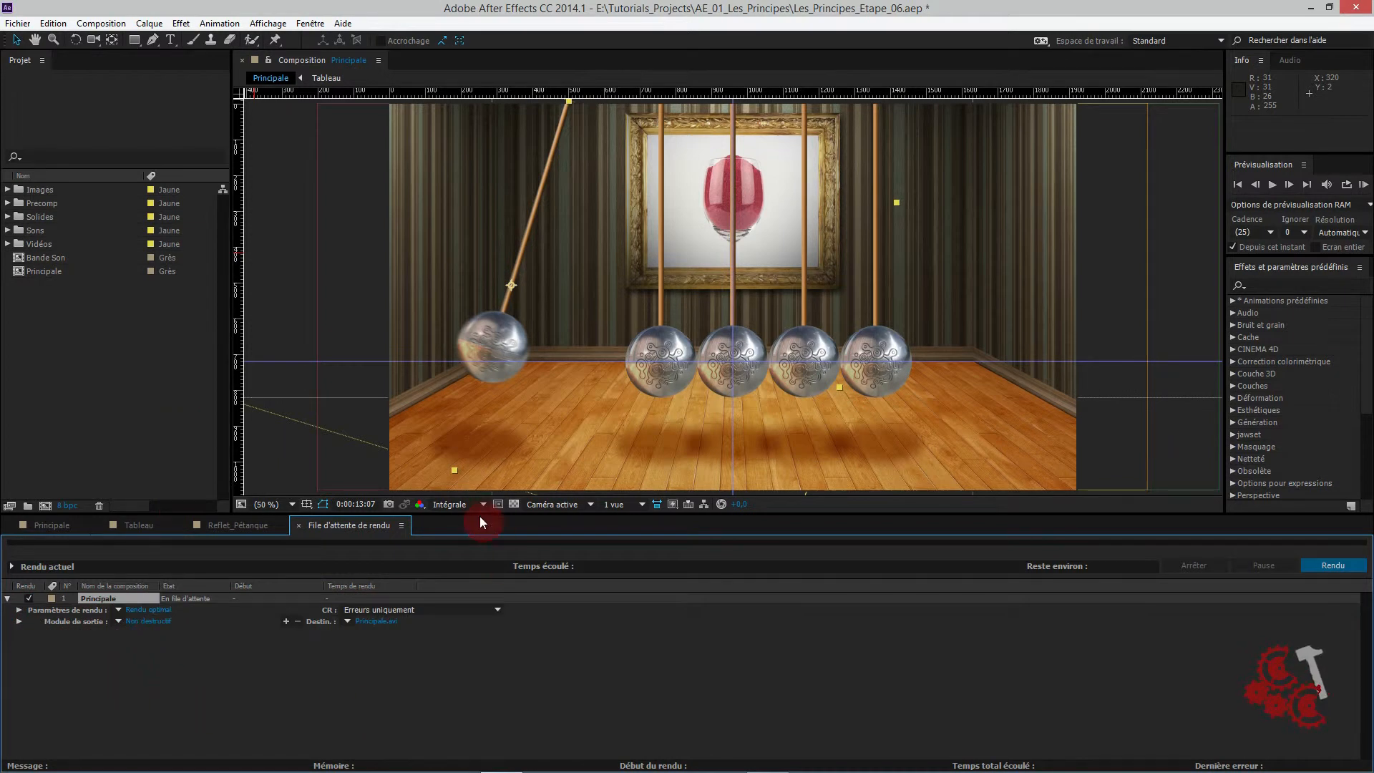
left_click_drag(479, 517, 498, 395)
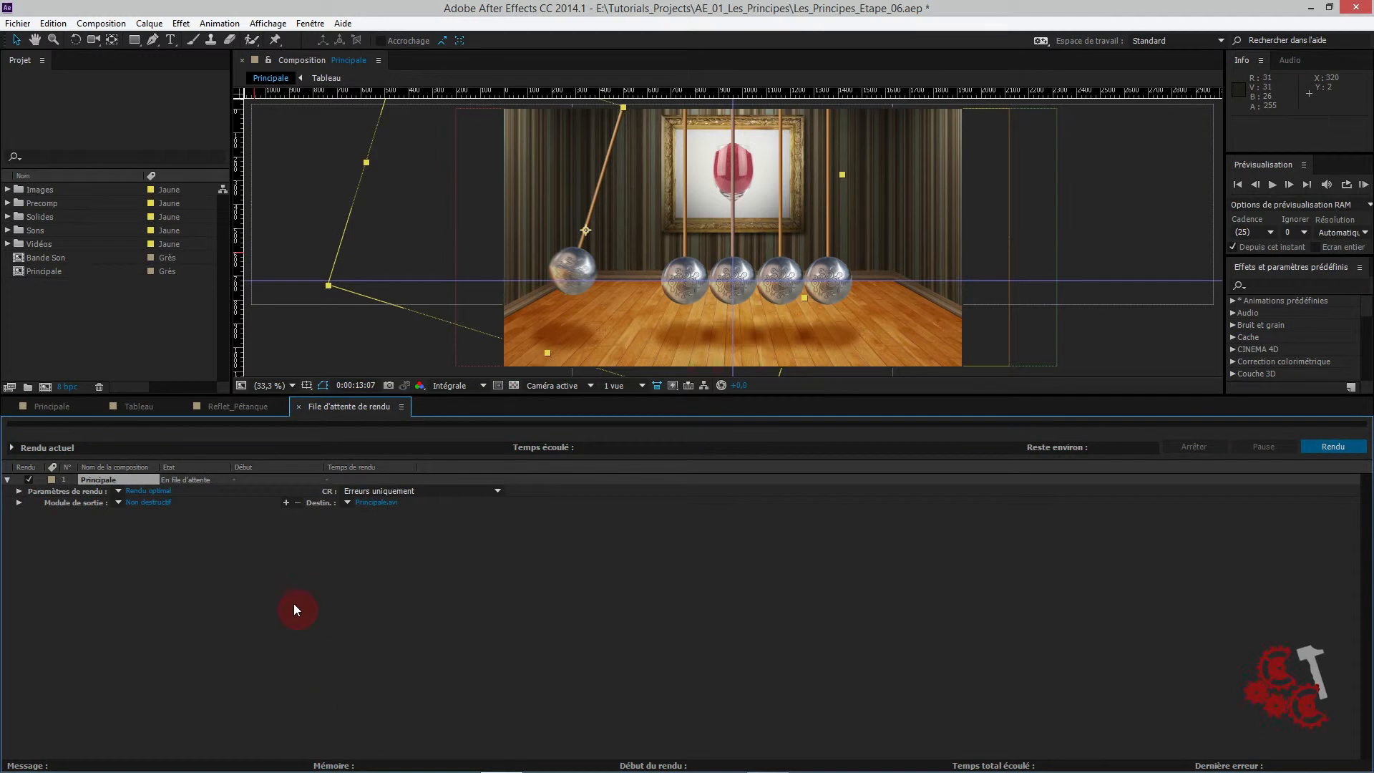
- Set the output format of Principale's output module to QuickTime
left_click(152, 500)
left_click_drag(285, 13, 723, 113)
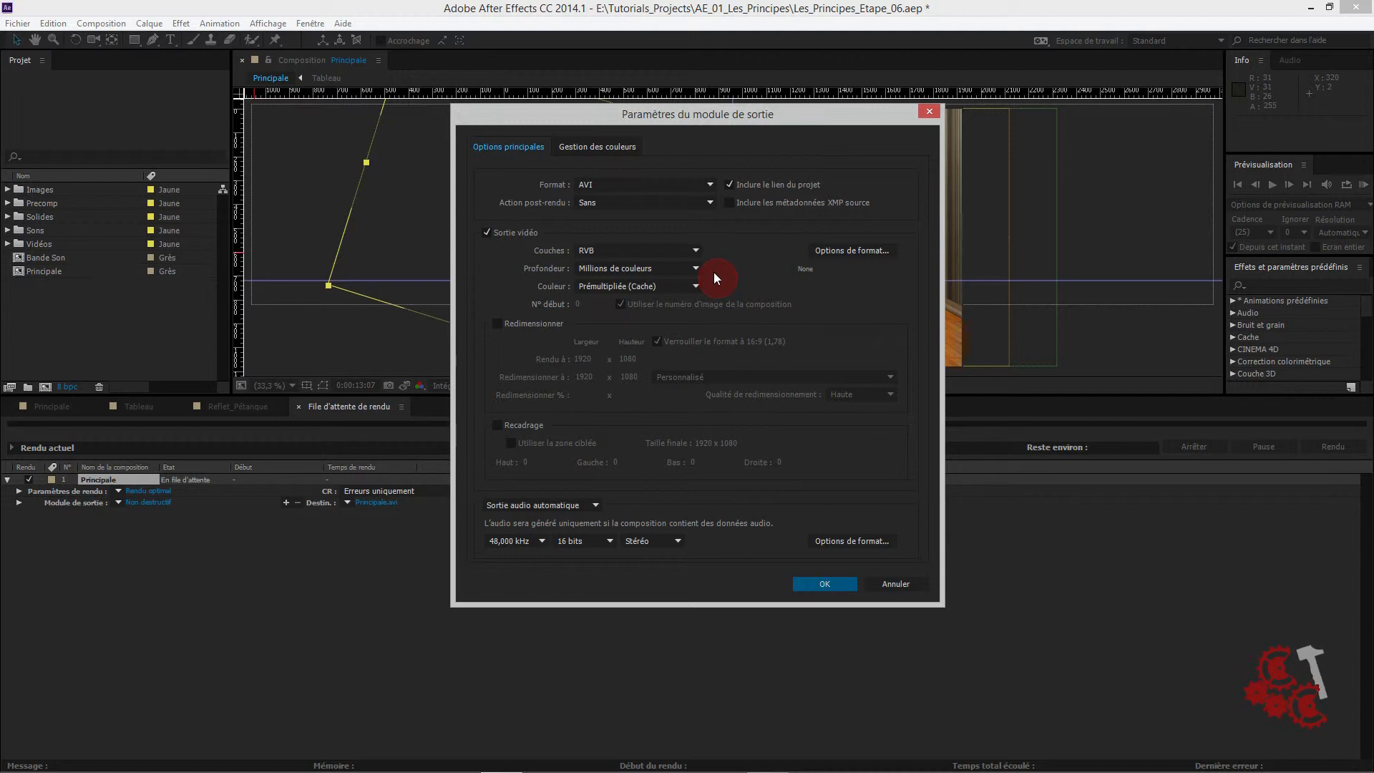
left_click(670, 185)
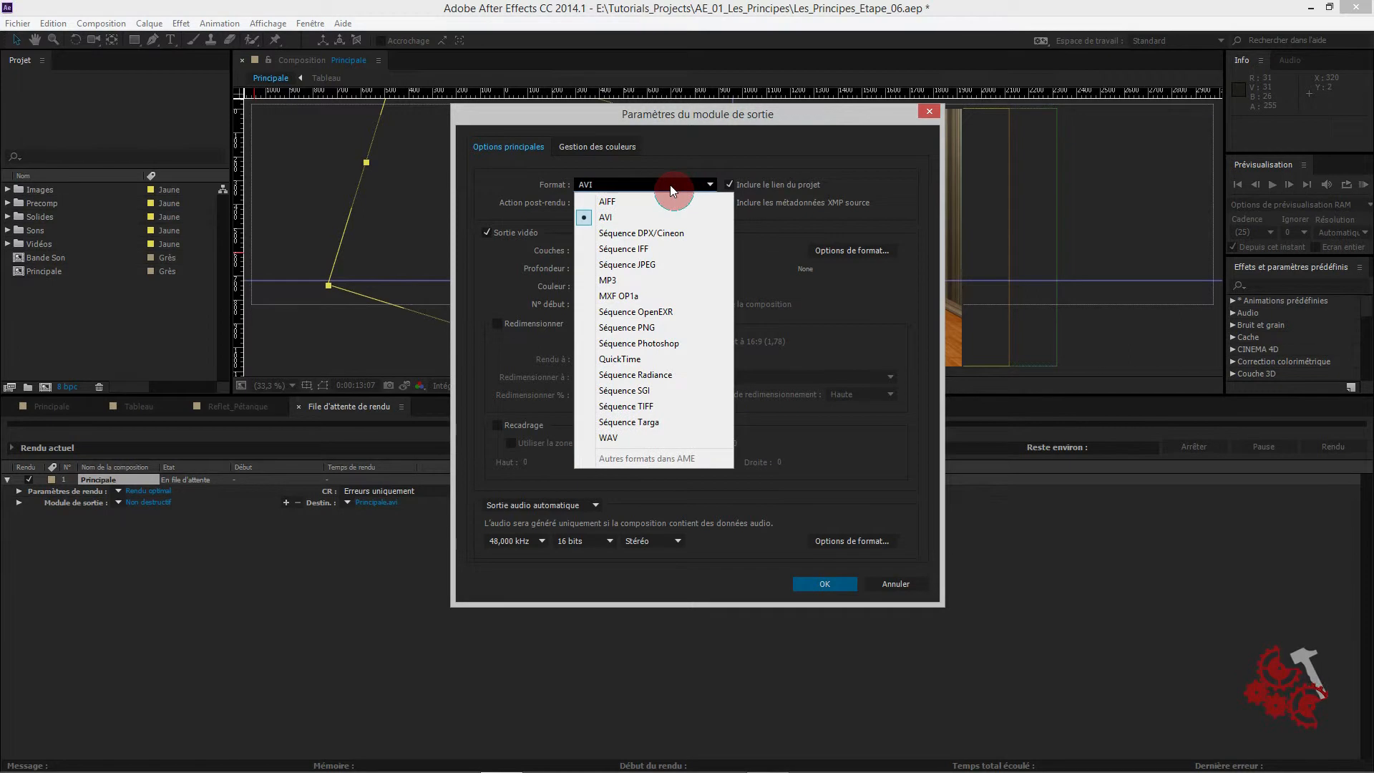
left_click(626, 359)
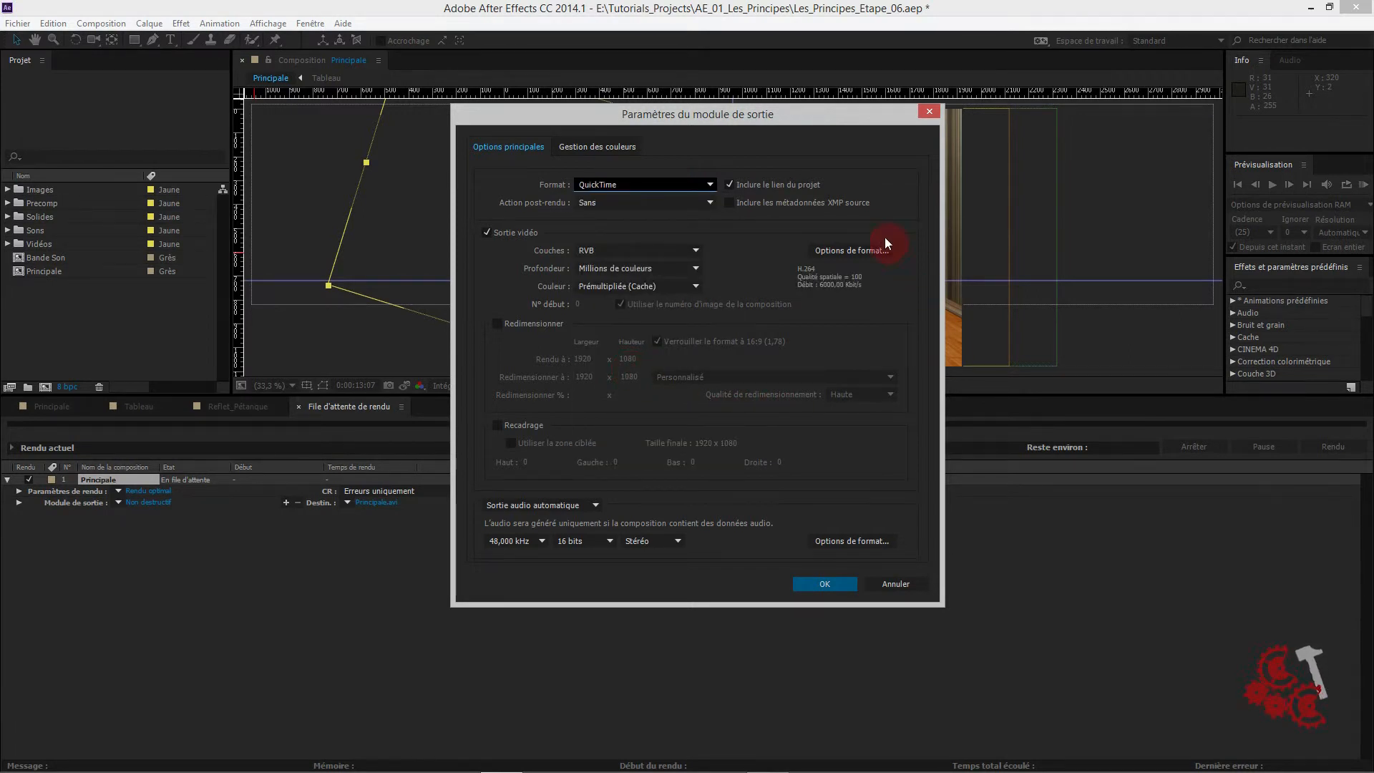
- Use the H.264 codec for the QuickTime video and limit its bitrate to 8000 Kbit/s
left_click(866, 250)
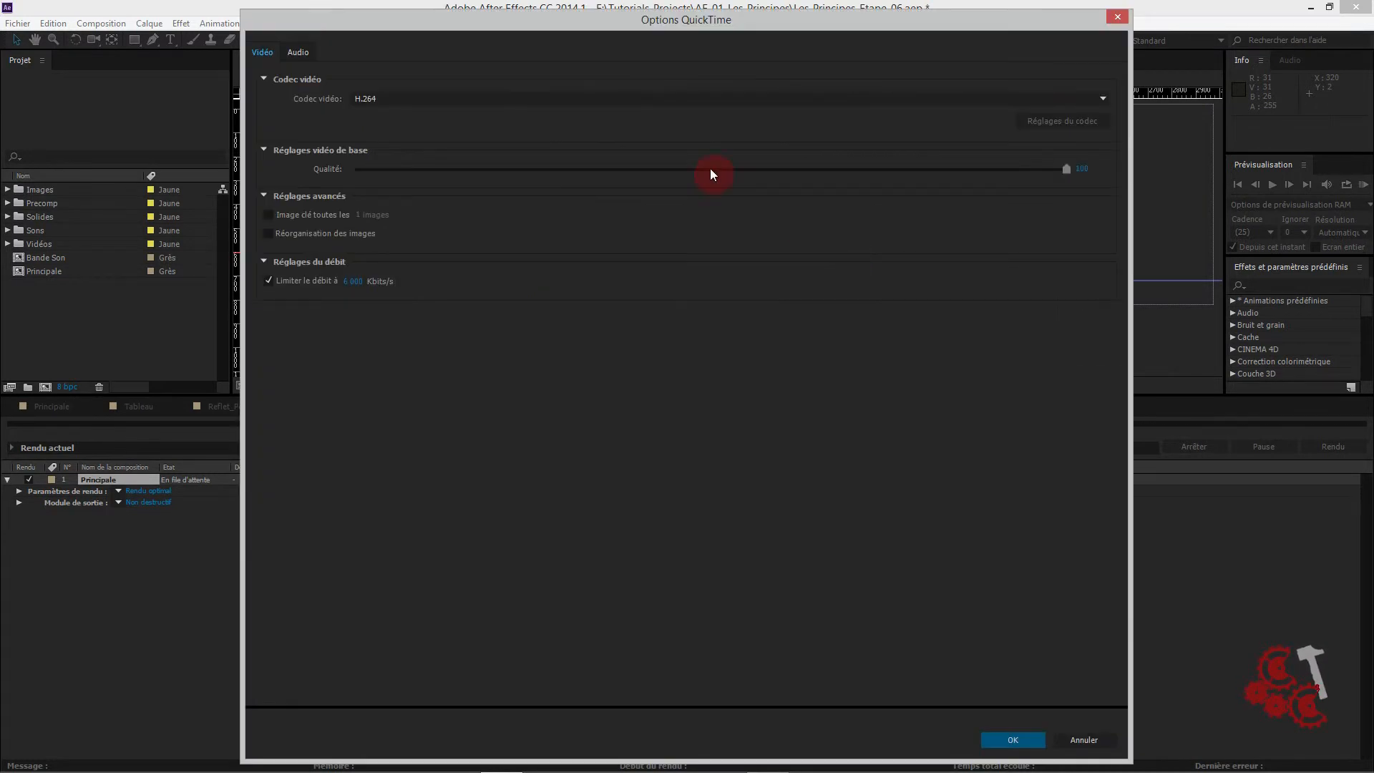
left_click(375, 100)
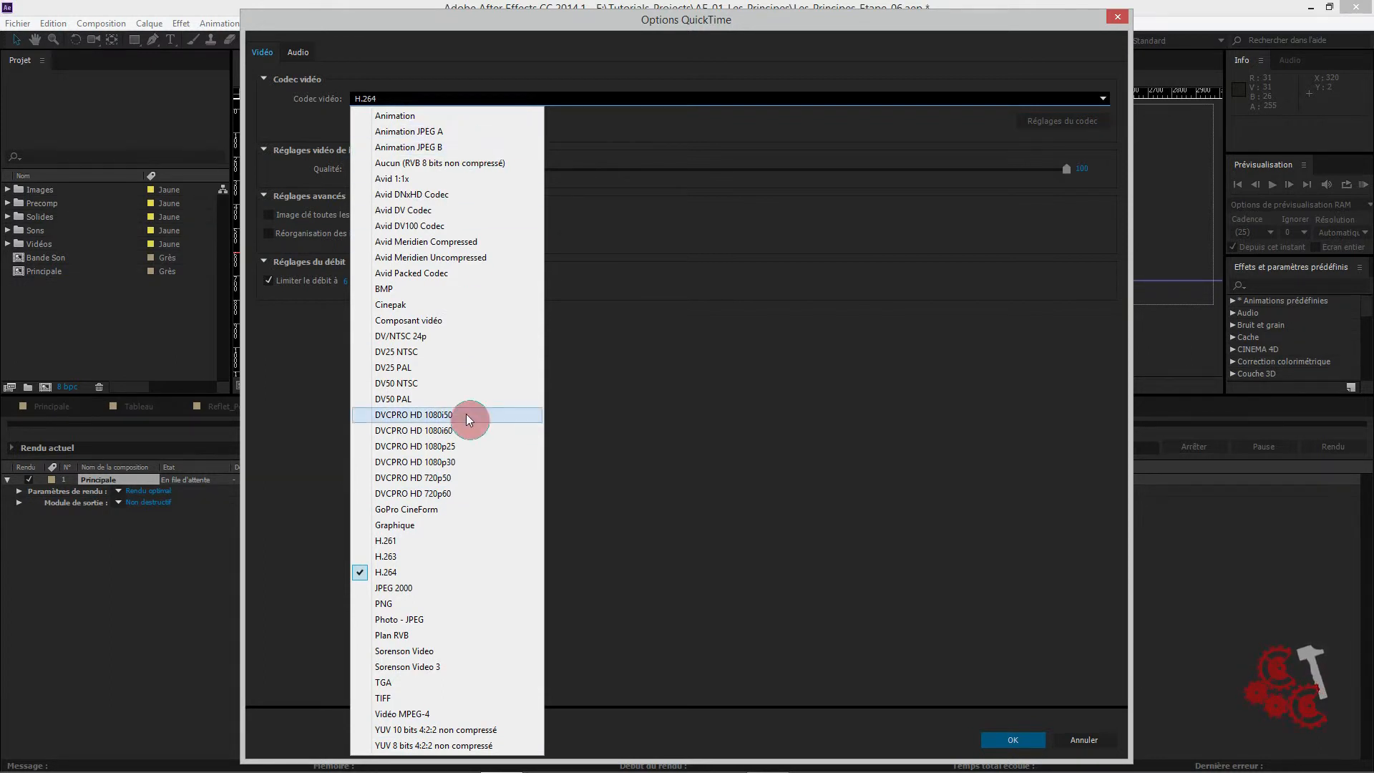
left_click(388, 575)
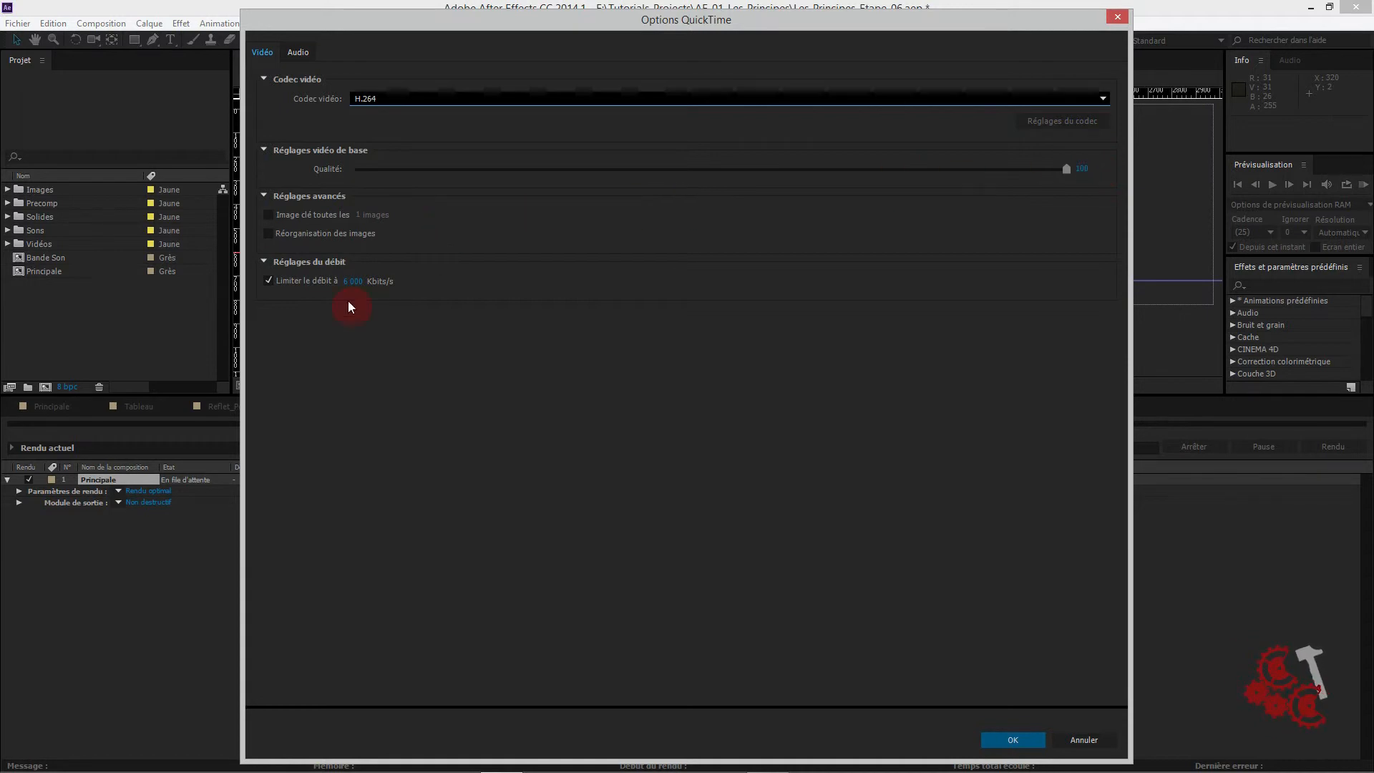
left_click(353, 282)
type("8000")
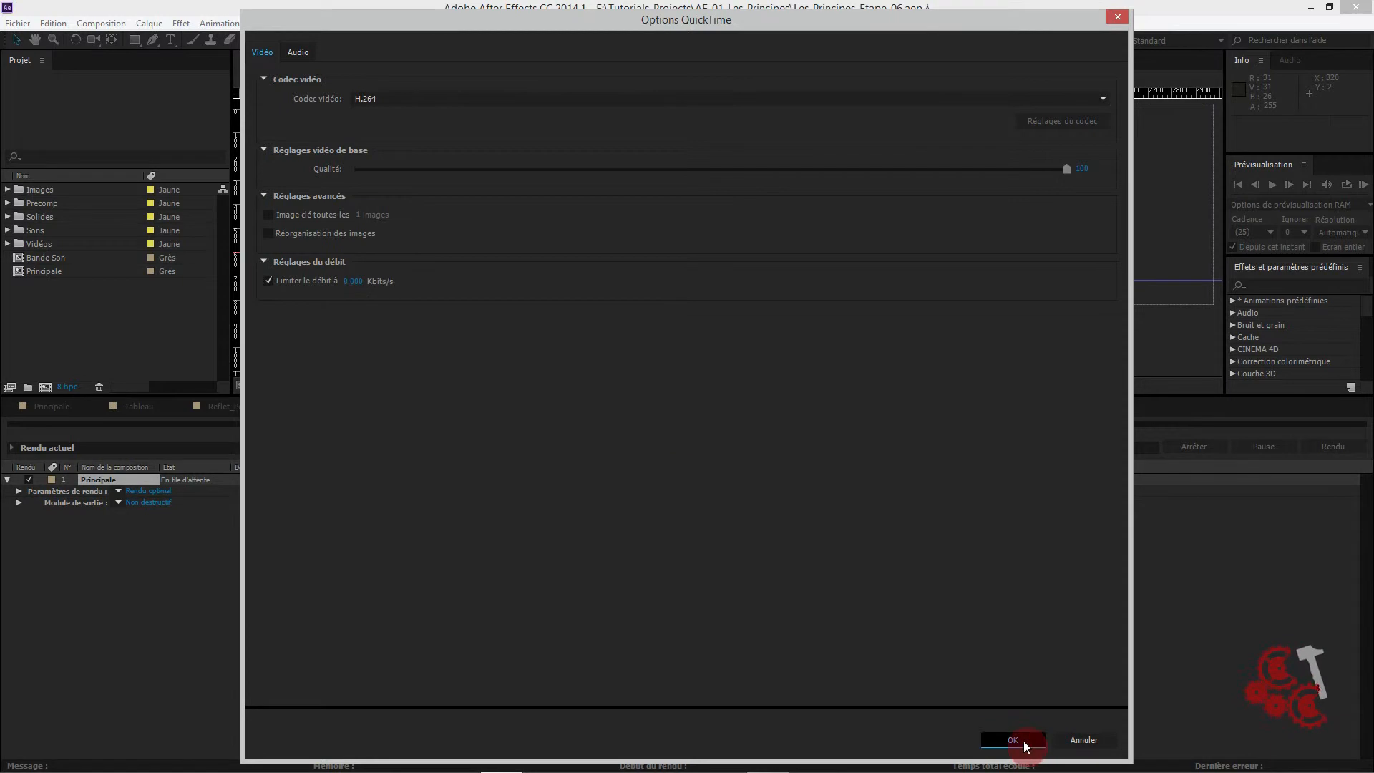
left_click(1014, 741)
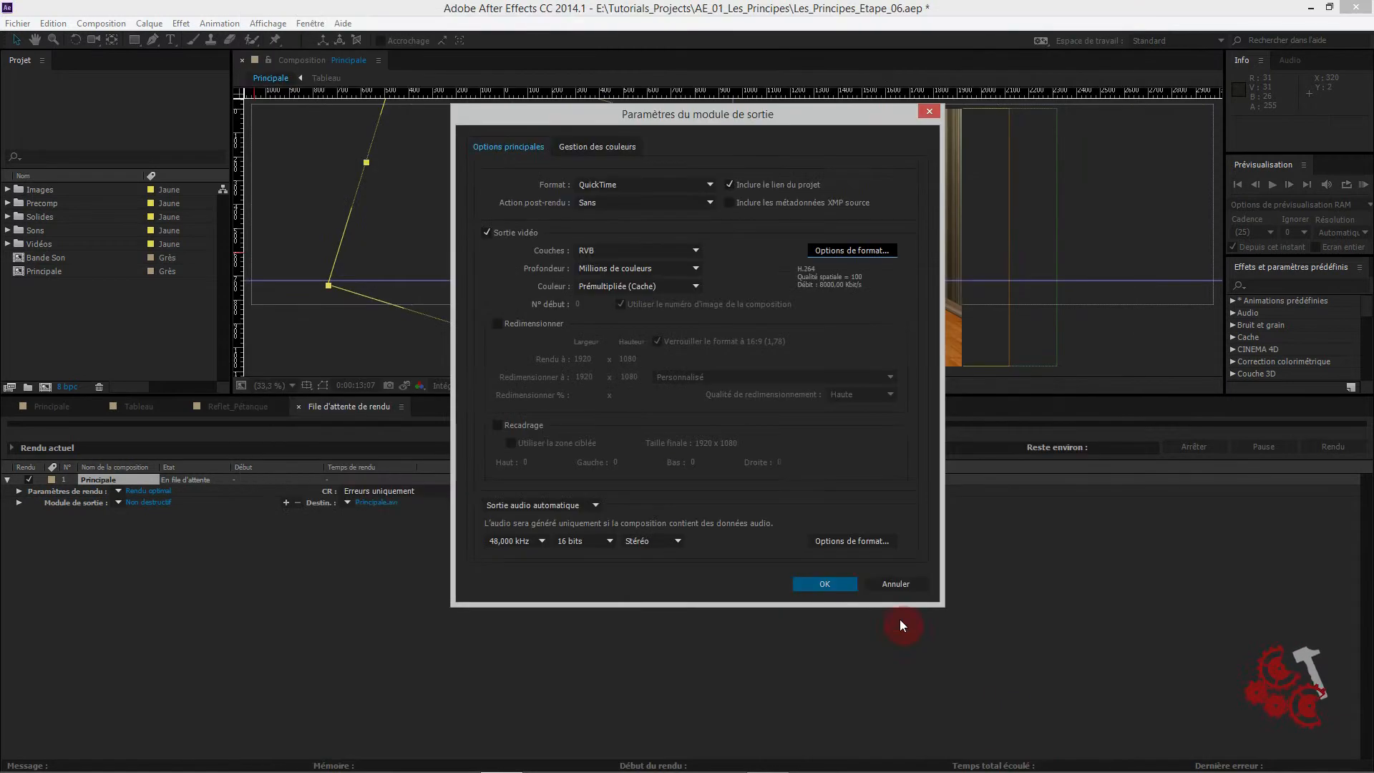
- Set the QuickTime audio codec to AAC and accept the output module settings
left_click(869, 542)
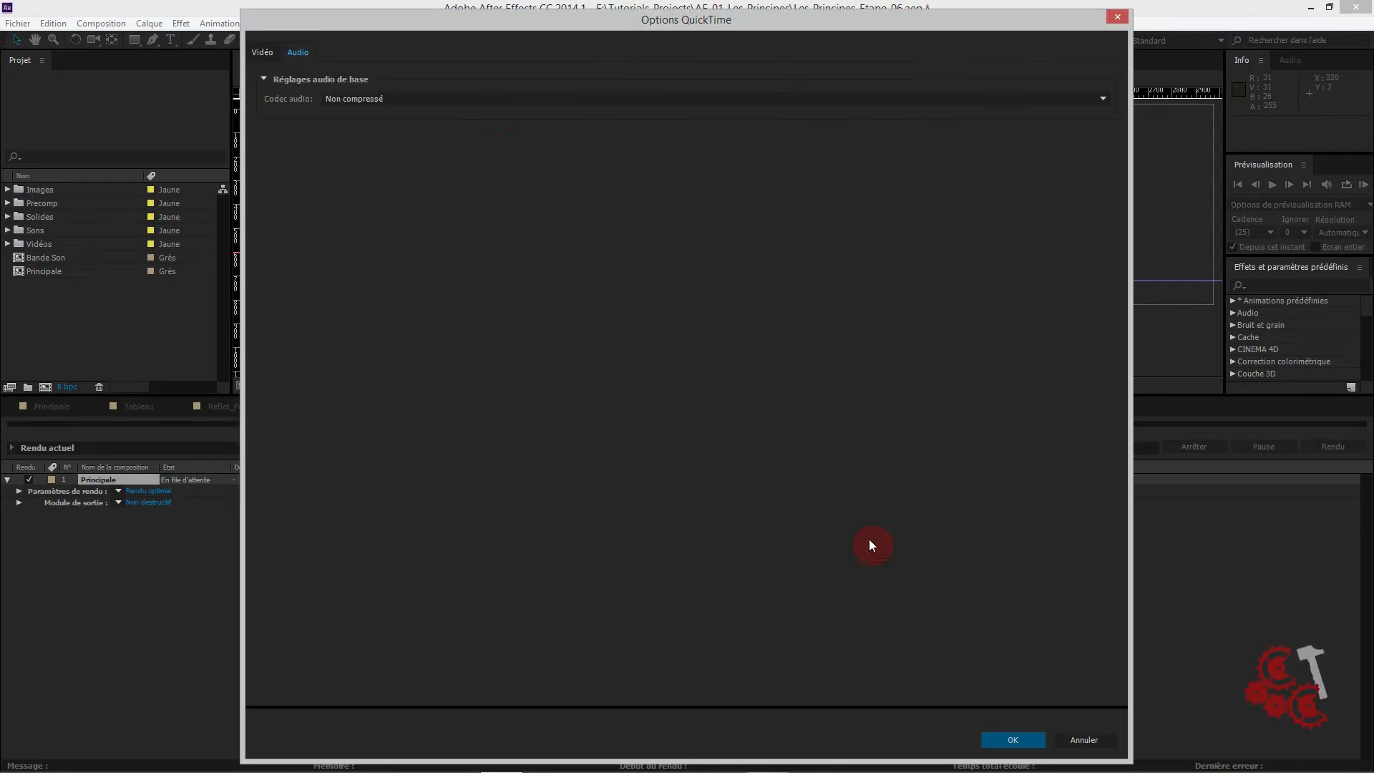
left_click(395, 101)
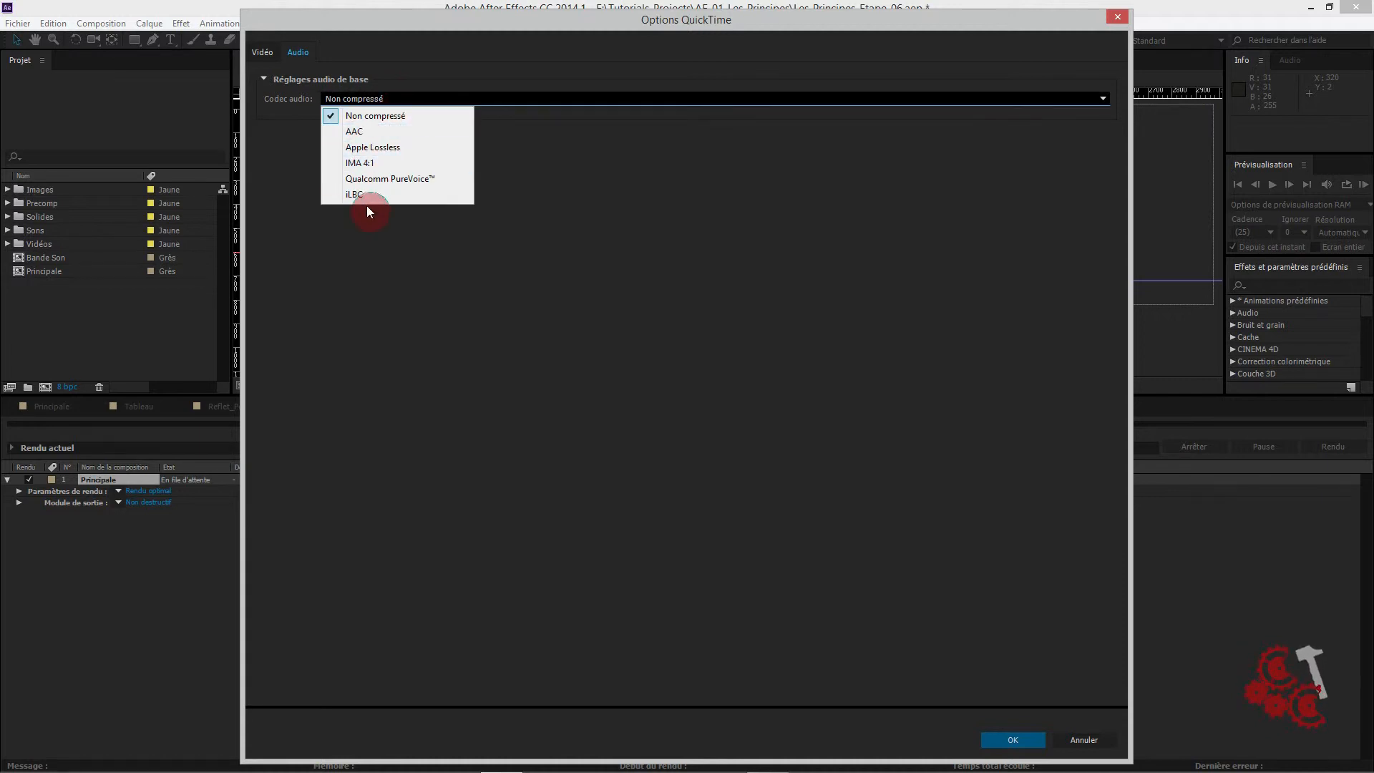
left_click(371, 133)
left_click(1015, 741)
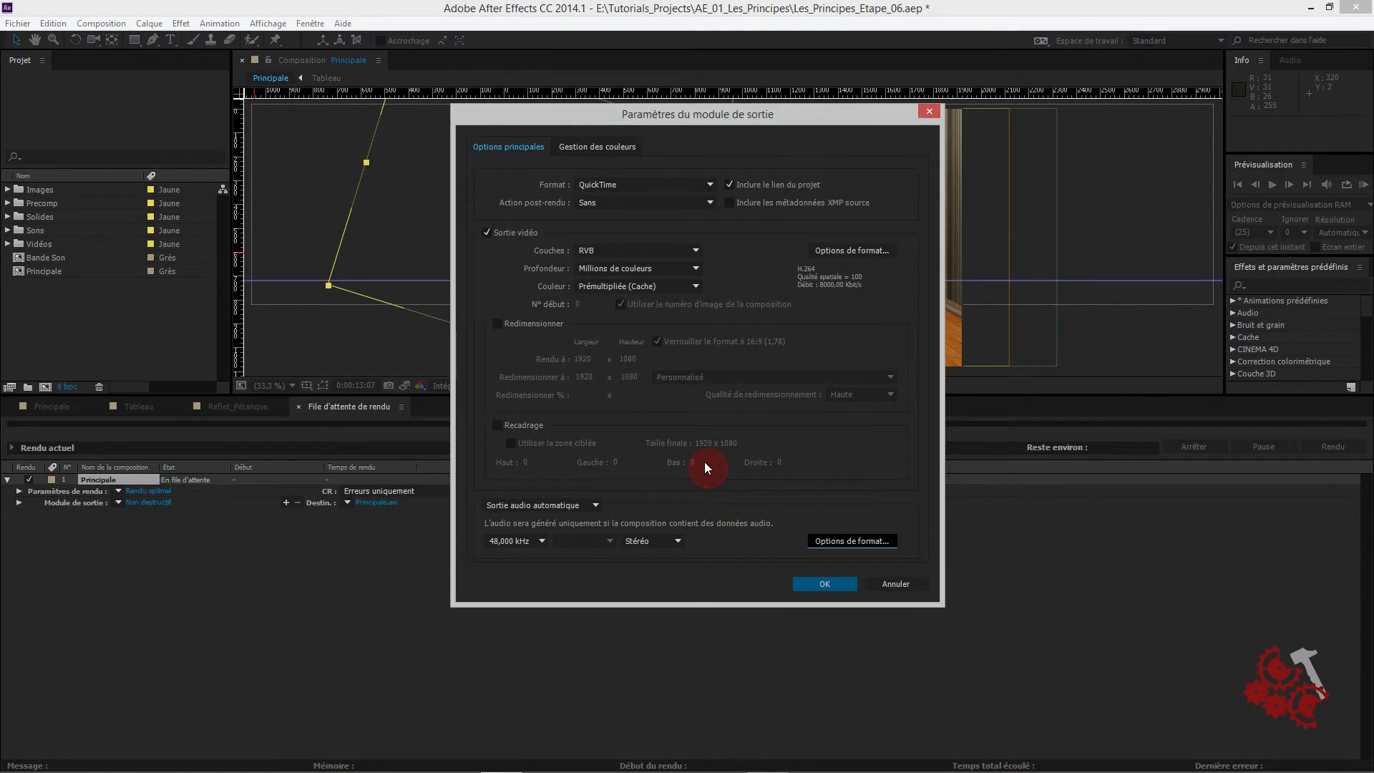
left_click(836, 588)
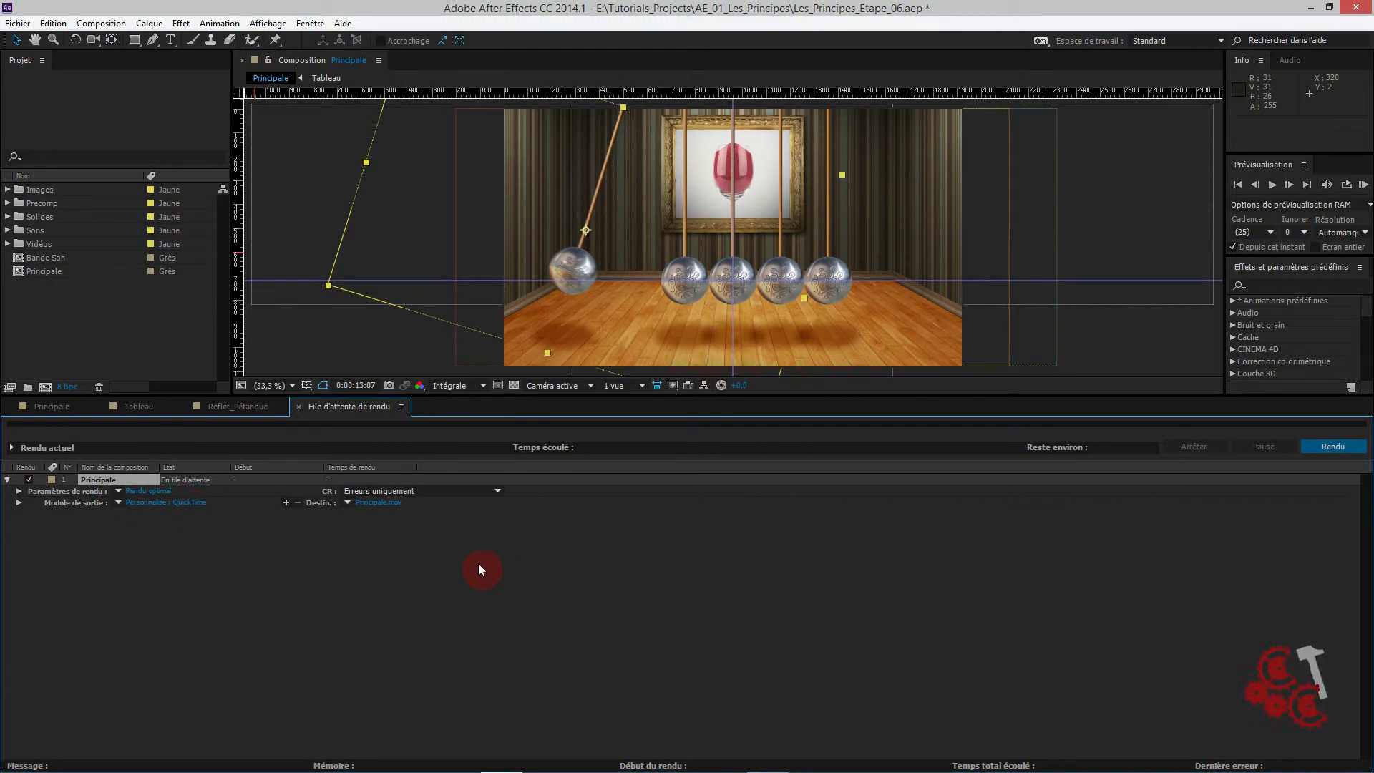
- For the QuickTime output's destination, create and open a folder named Rendus inside AE_01_Les_Principes
left_click(383, 504)
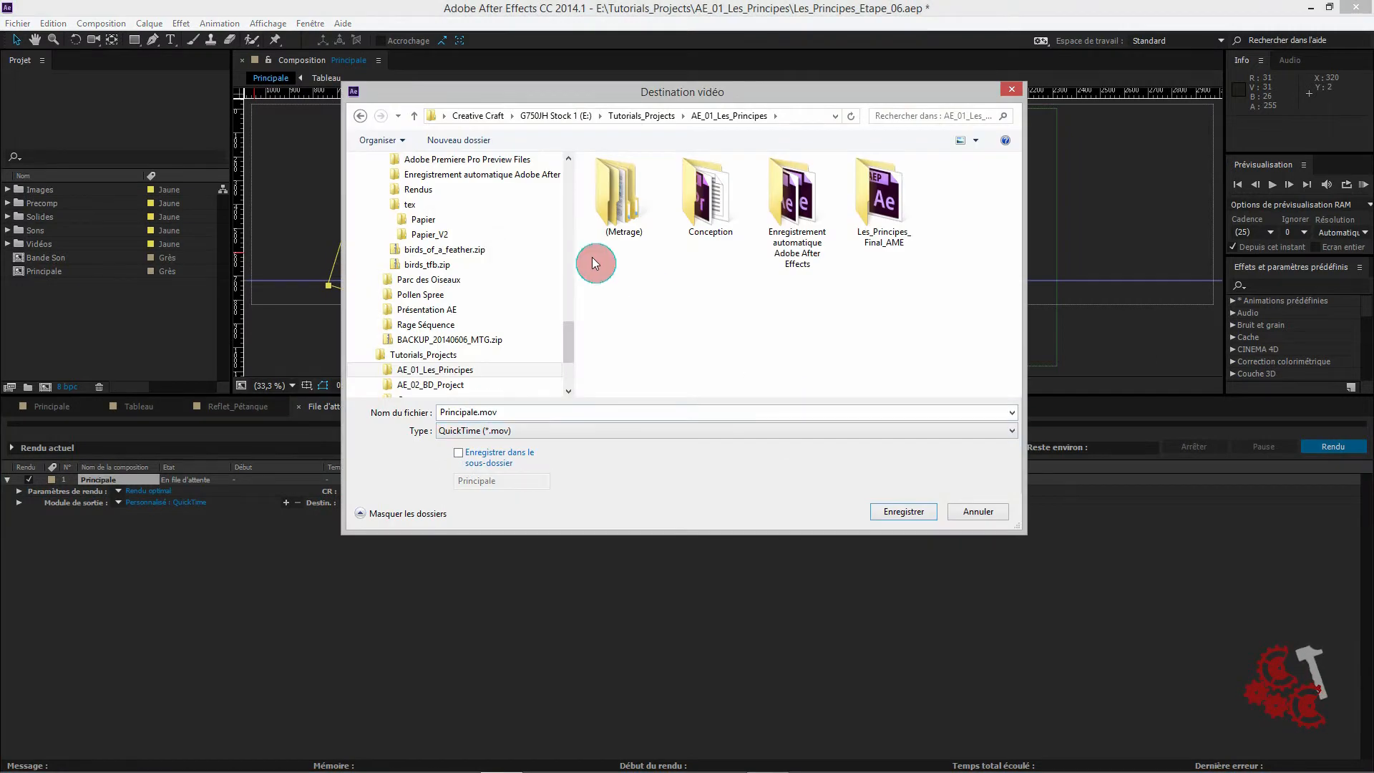
right_click(713, 355)
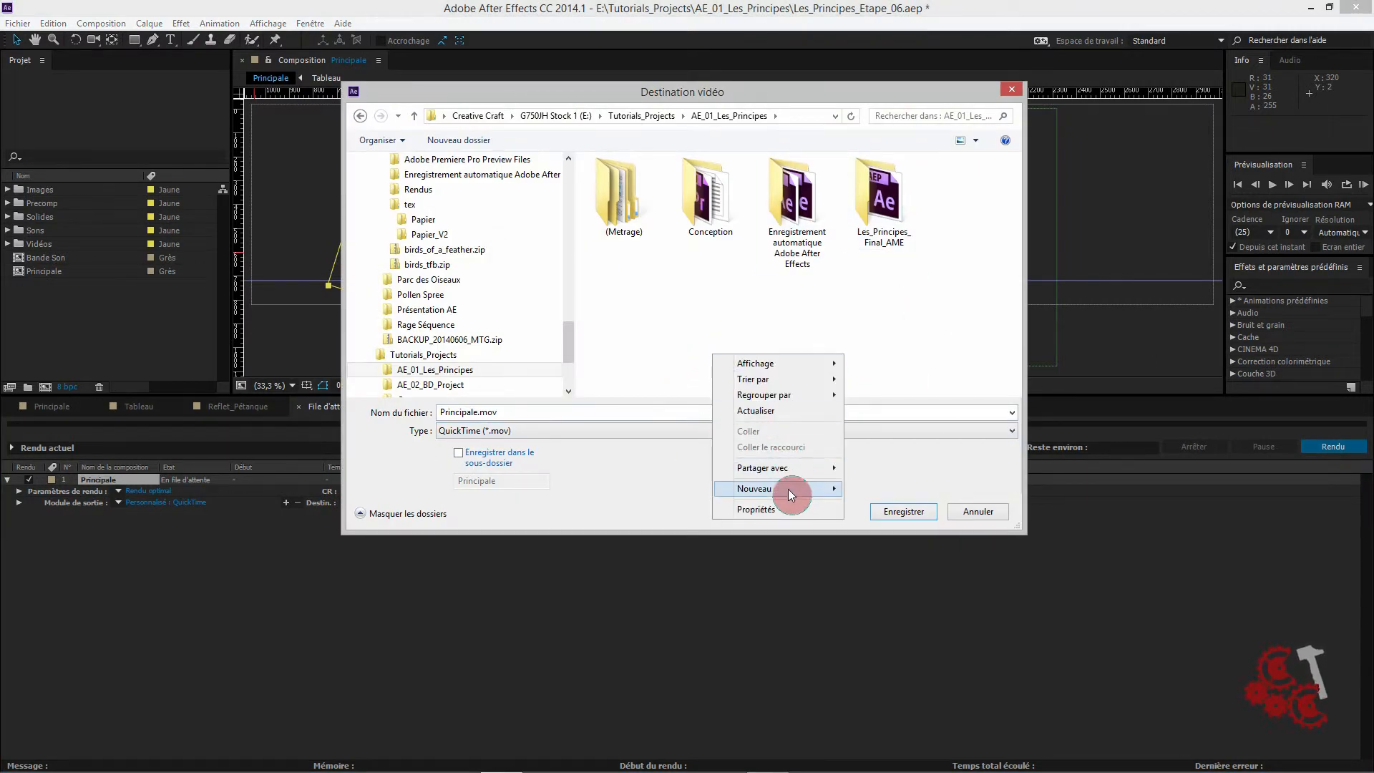
mouse_move(788, 488)
left_click(878, 488)
type("Rendu")
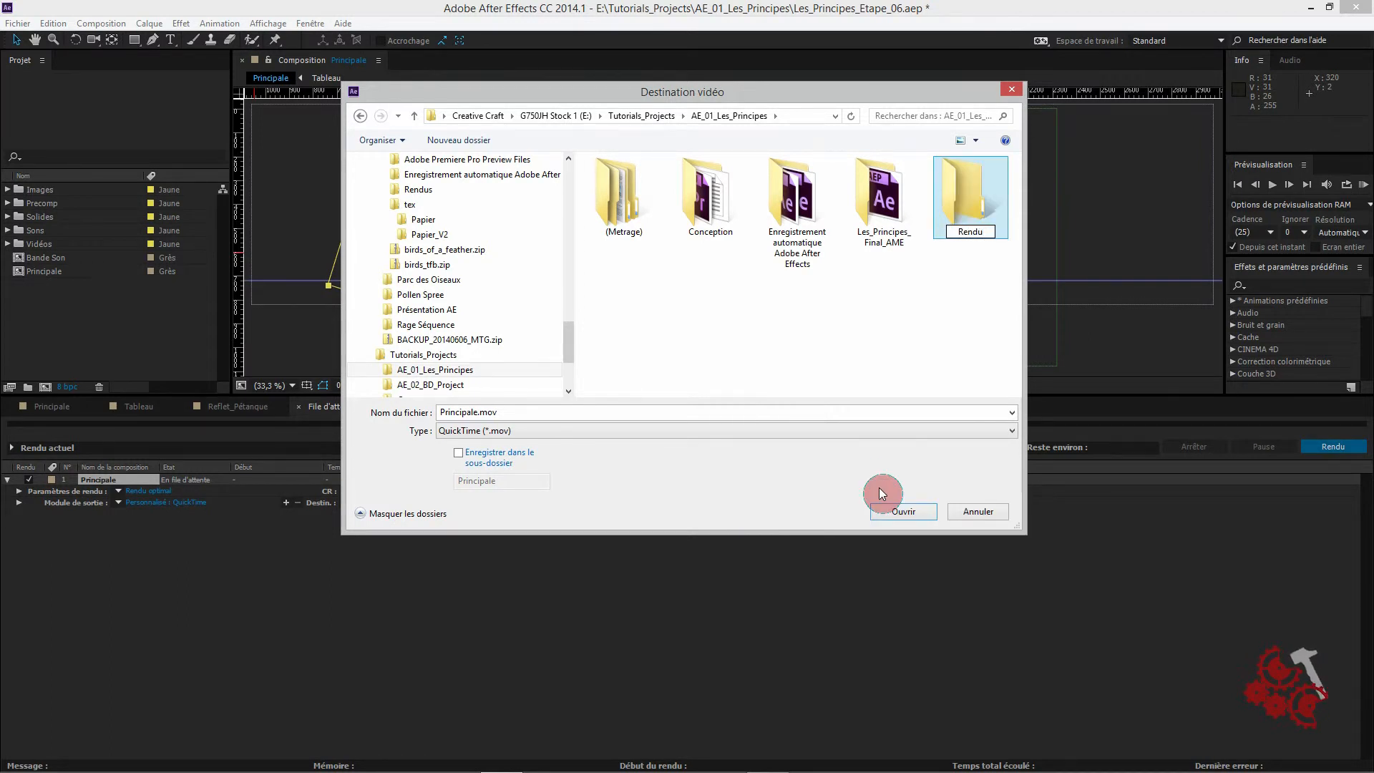
type("s")
key("Return")
key("Return")
- Name the QuickTime output file Mon_Balancier.mov and save its destination in the Rendus folder
left_click(481, 412)
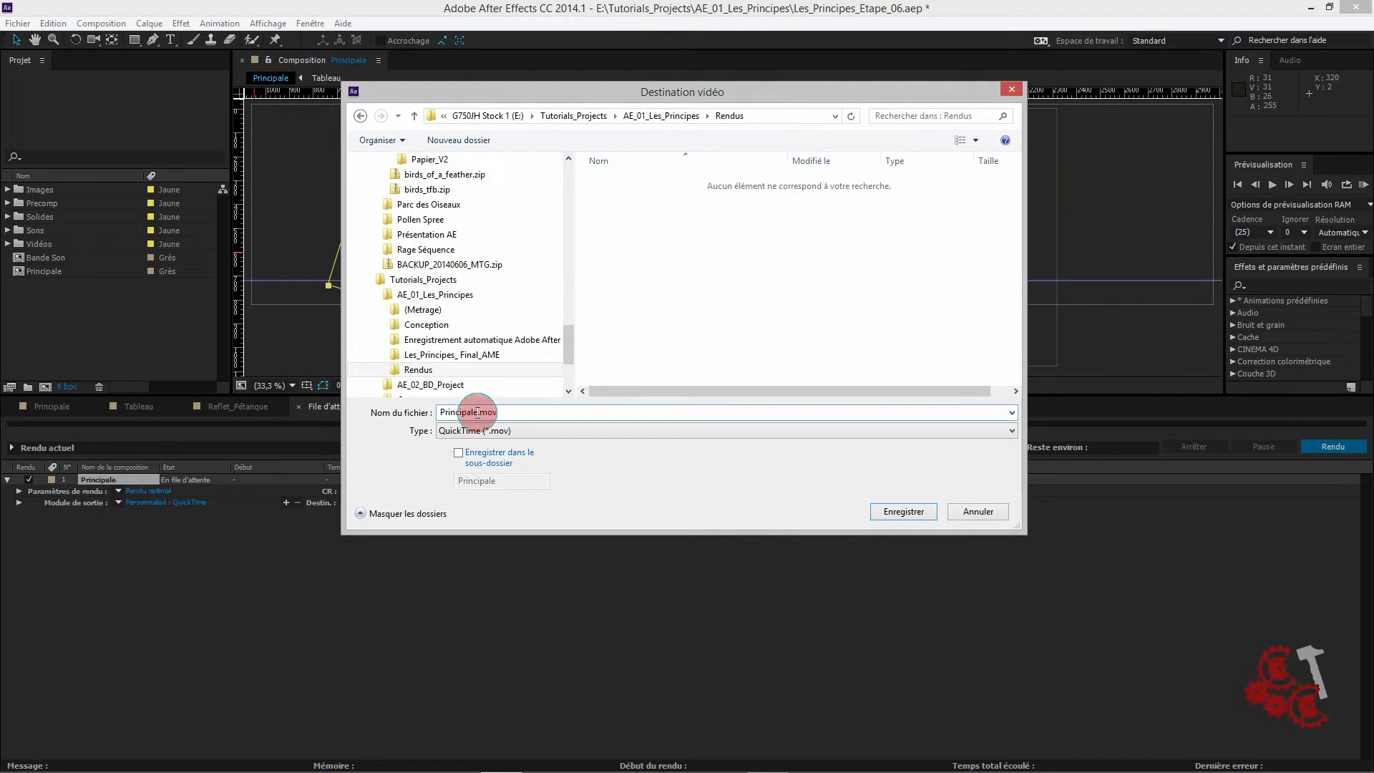
type("M")
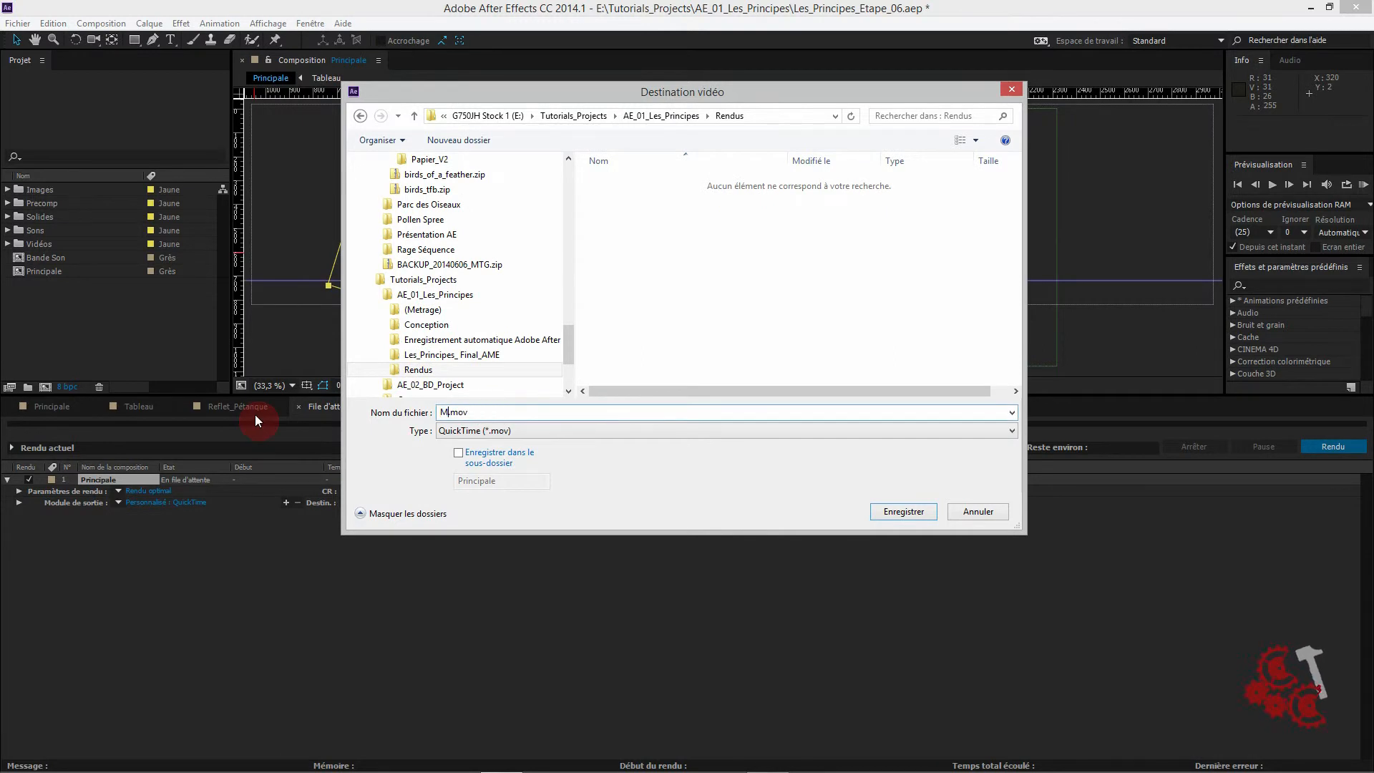
type("on_Balancier")
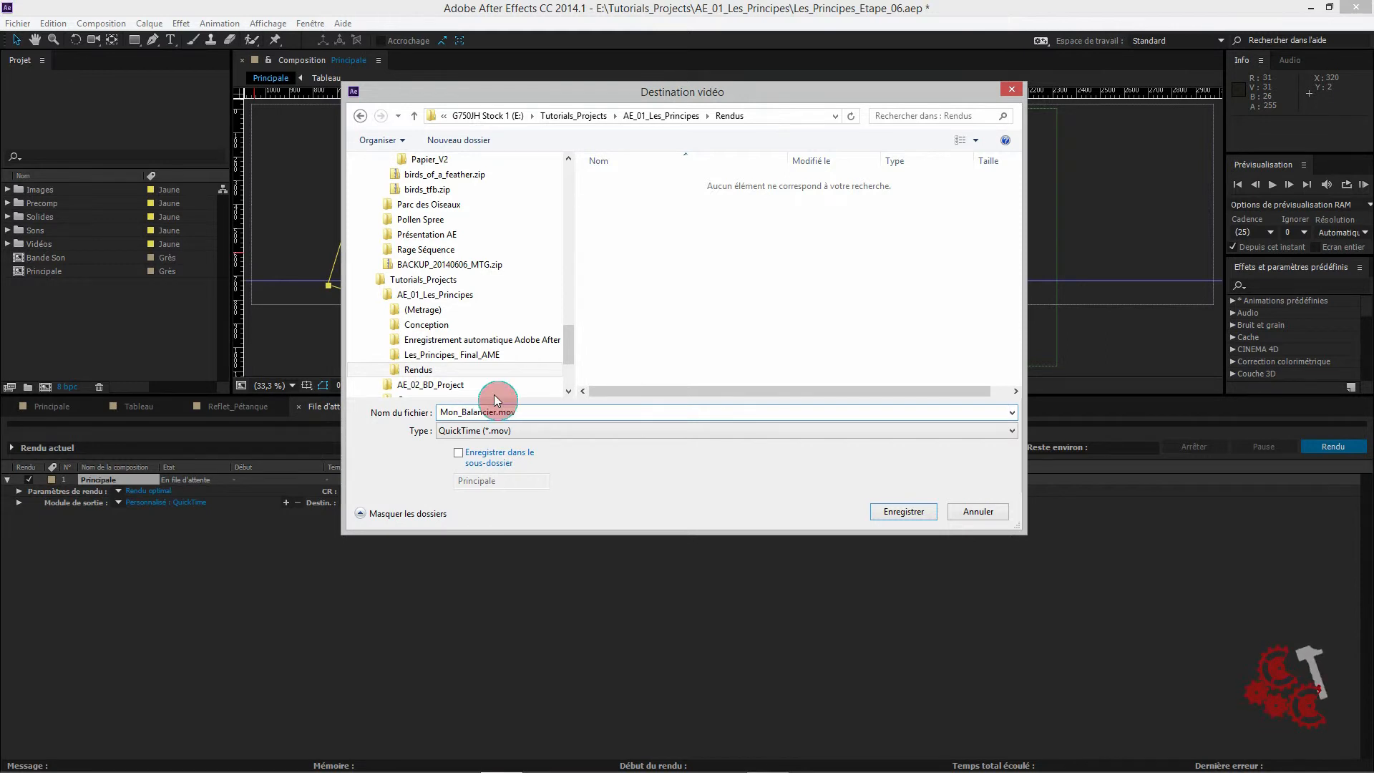
left_click(919, 511)
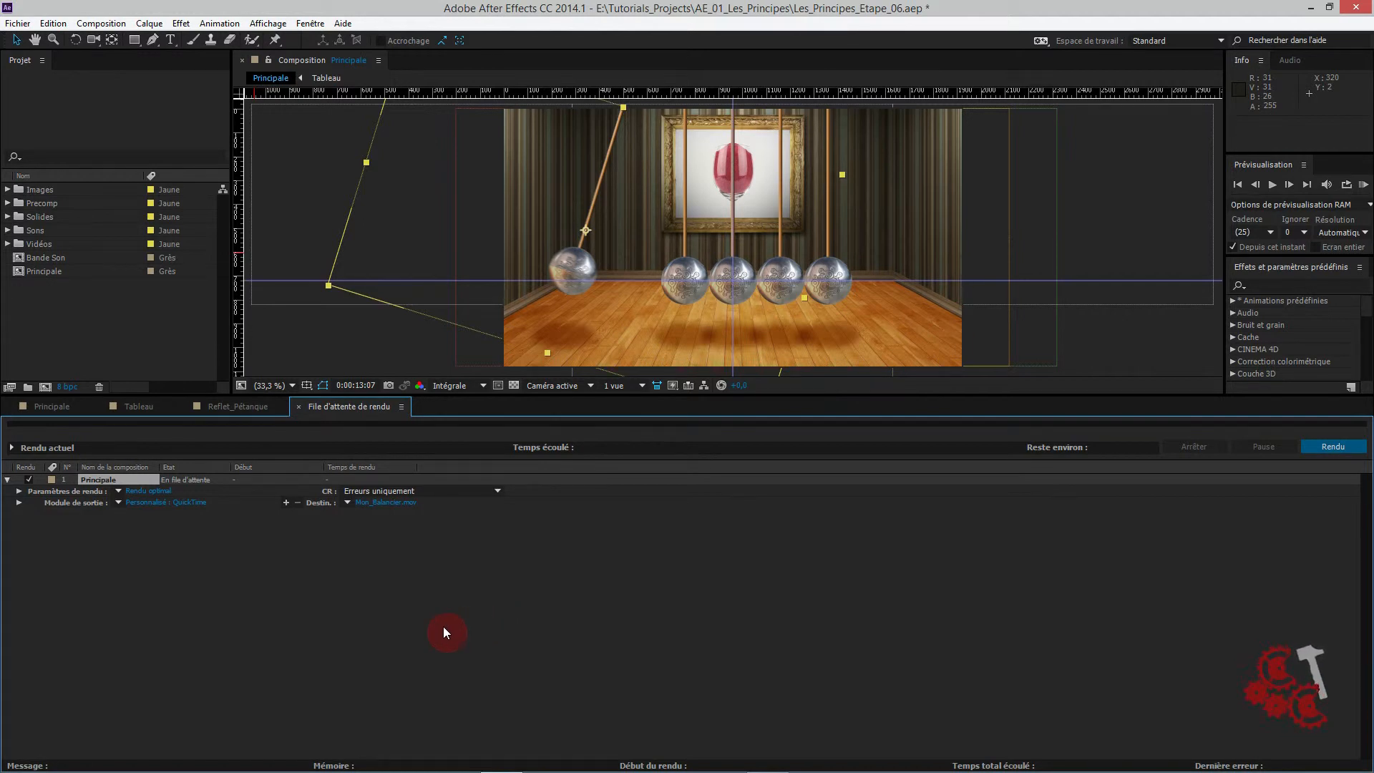
- Add a second output module to the Principale render and set its format to Séquence JPEG with Maximum quality
left_click(286, 502)
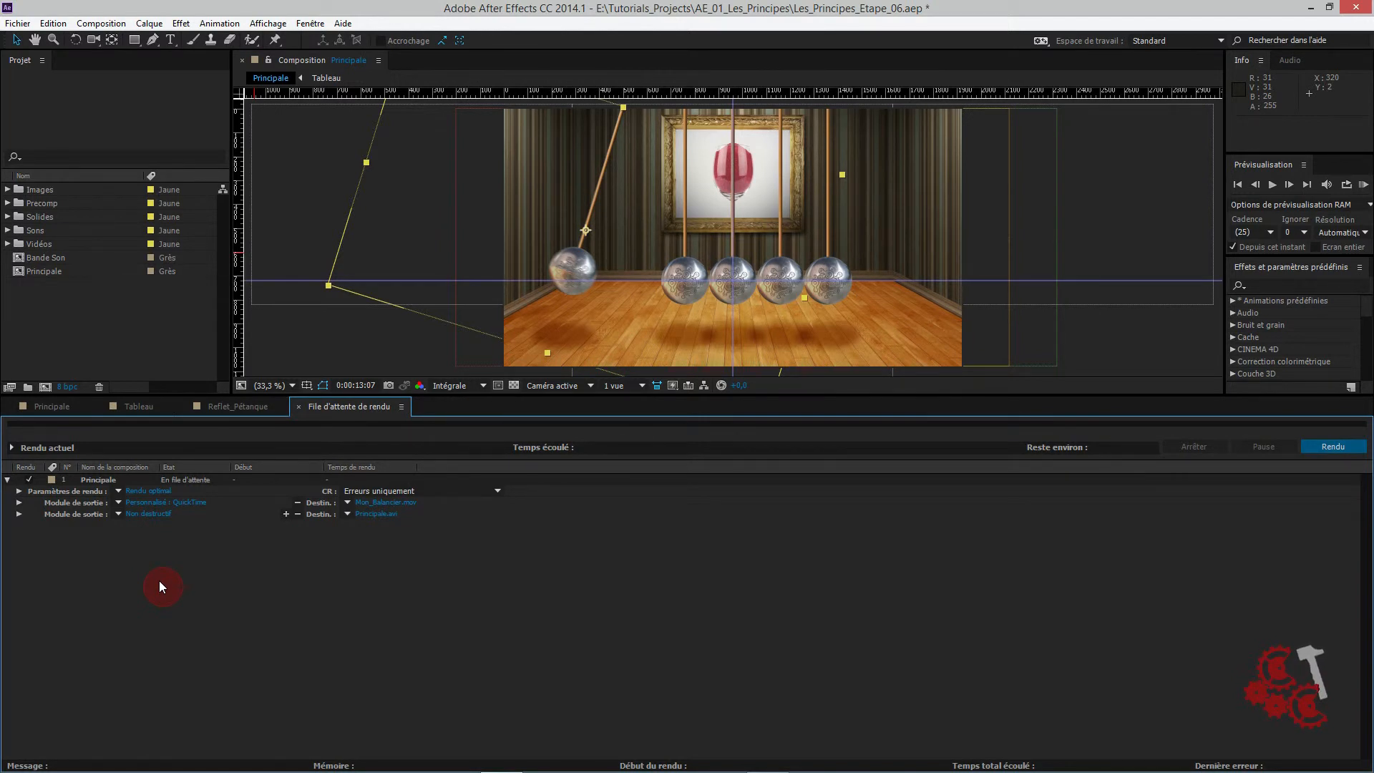
left_click(143, 513)
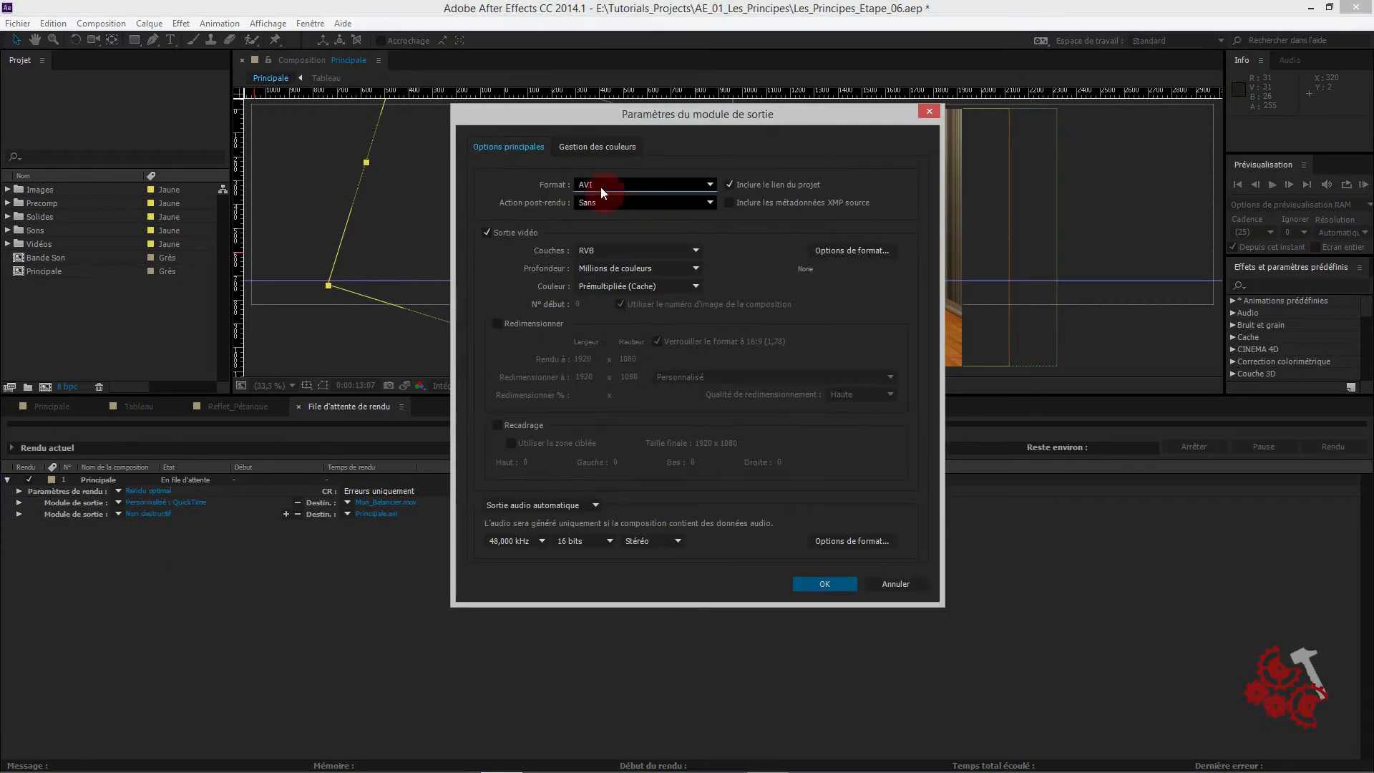
left_click(599, 189)
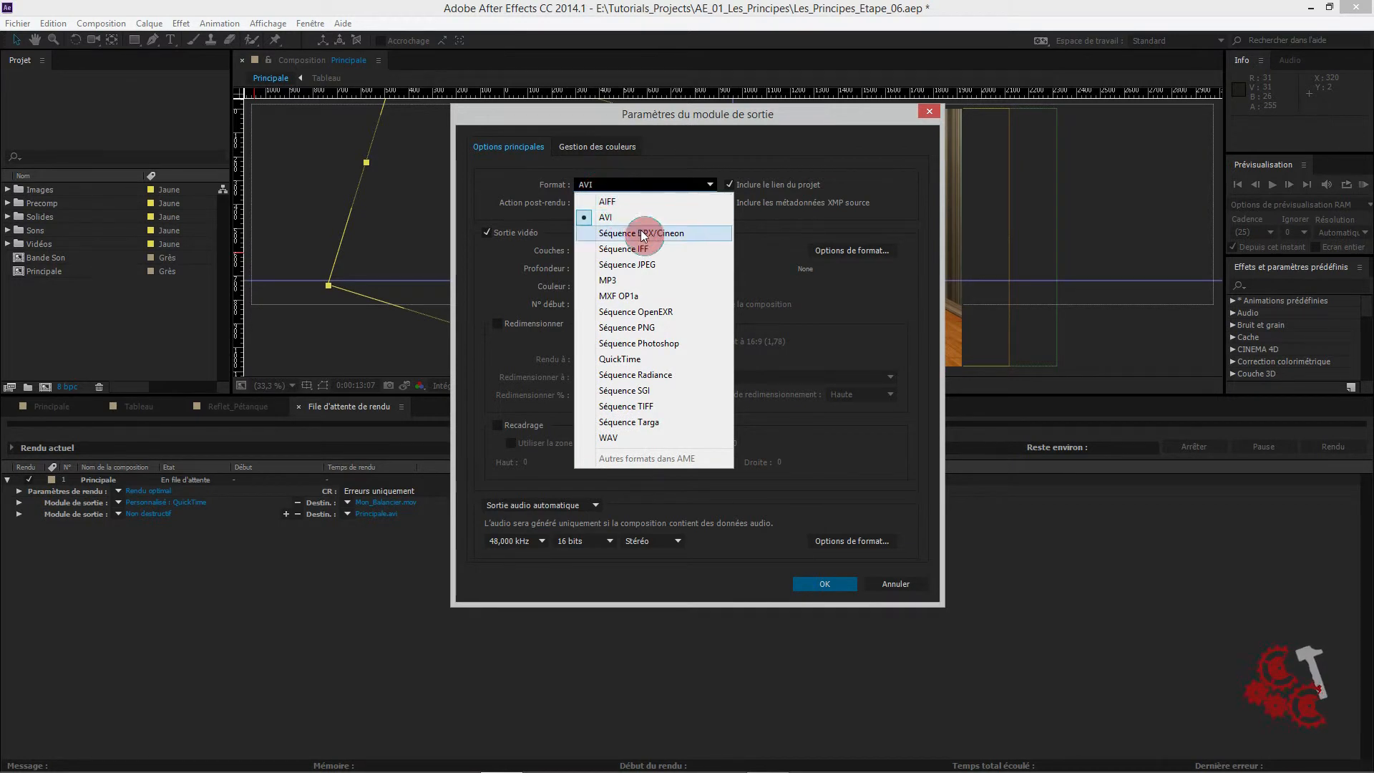
left_click(642, 263)
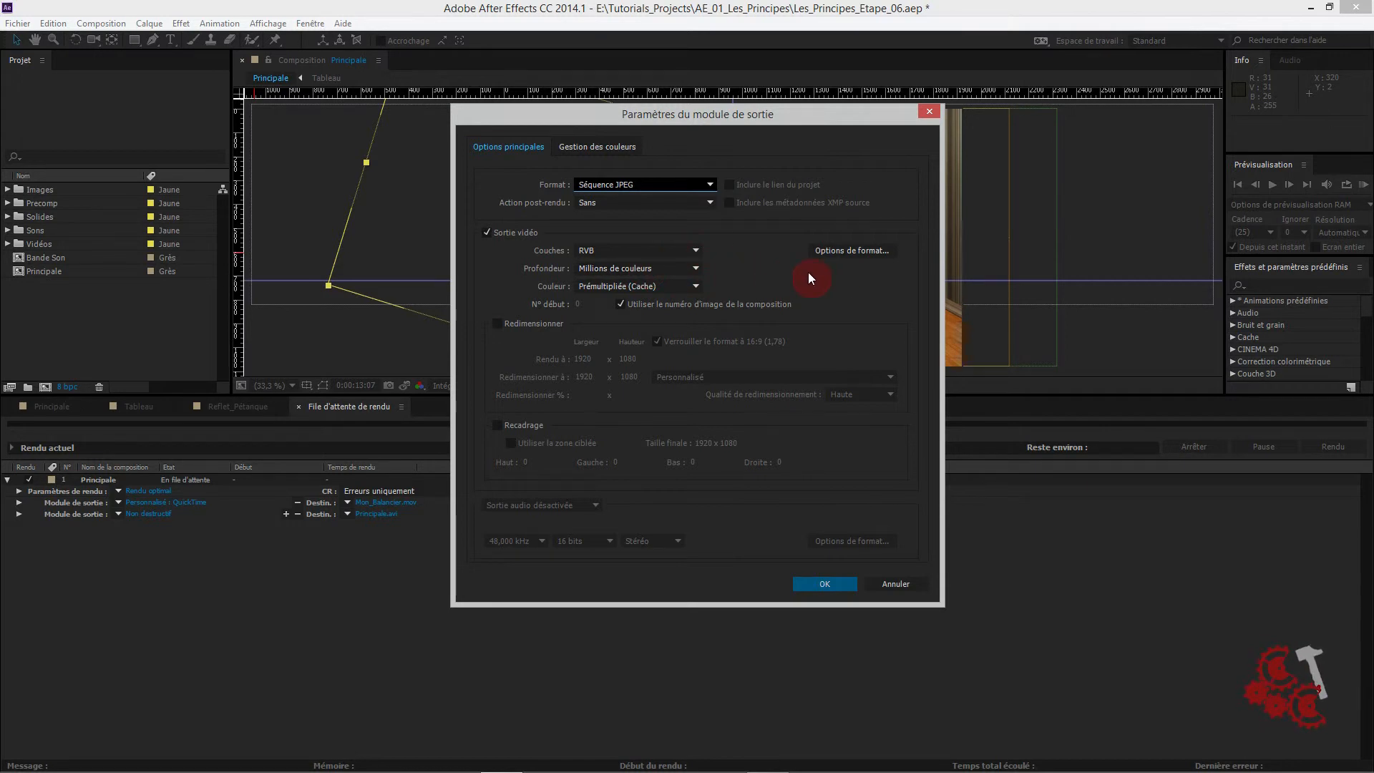
left_click(856, 250)
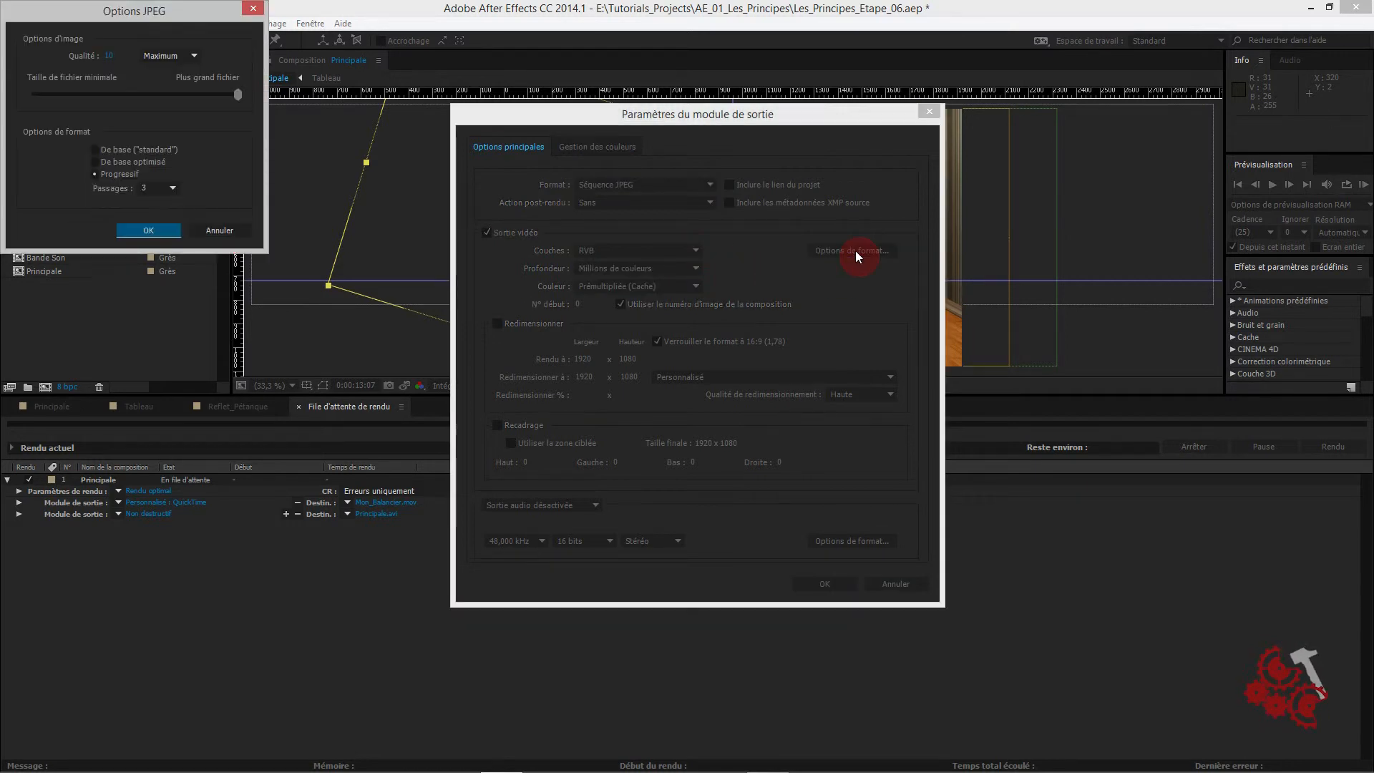
left_click_drag(154, 10, 756, 171)
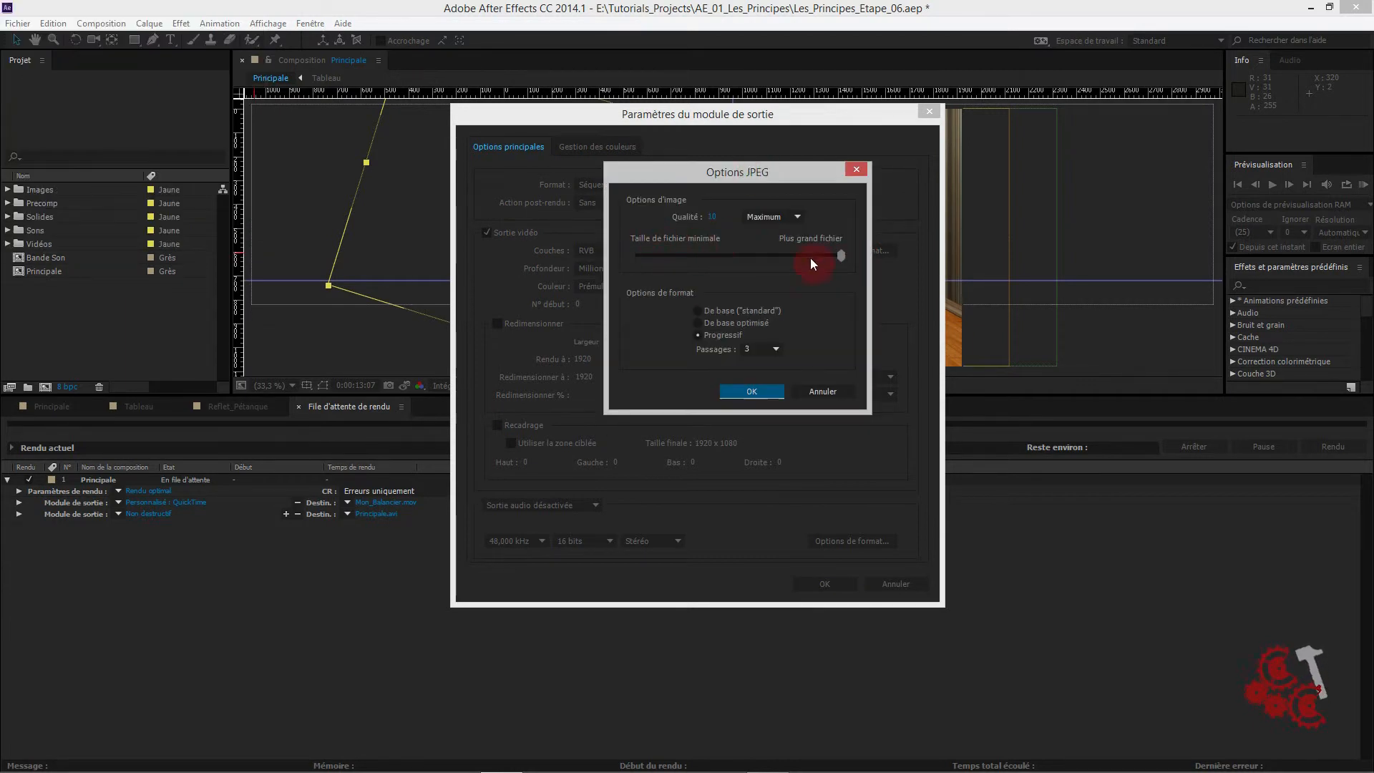
left_click(763, 394)
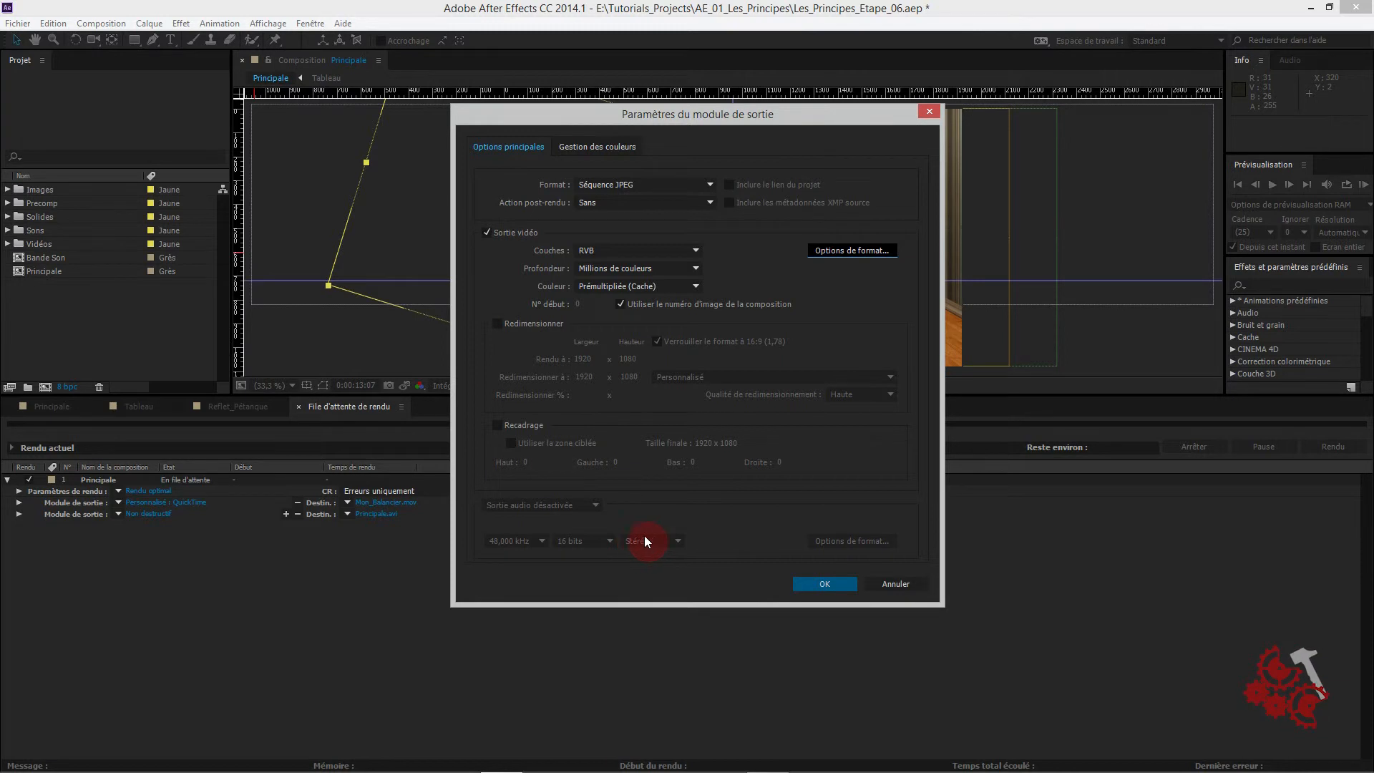
left_click(824, 584)
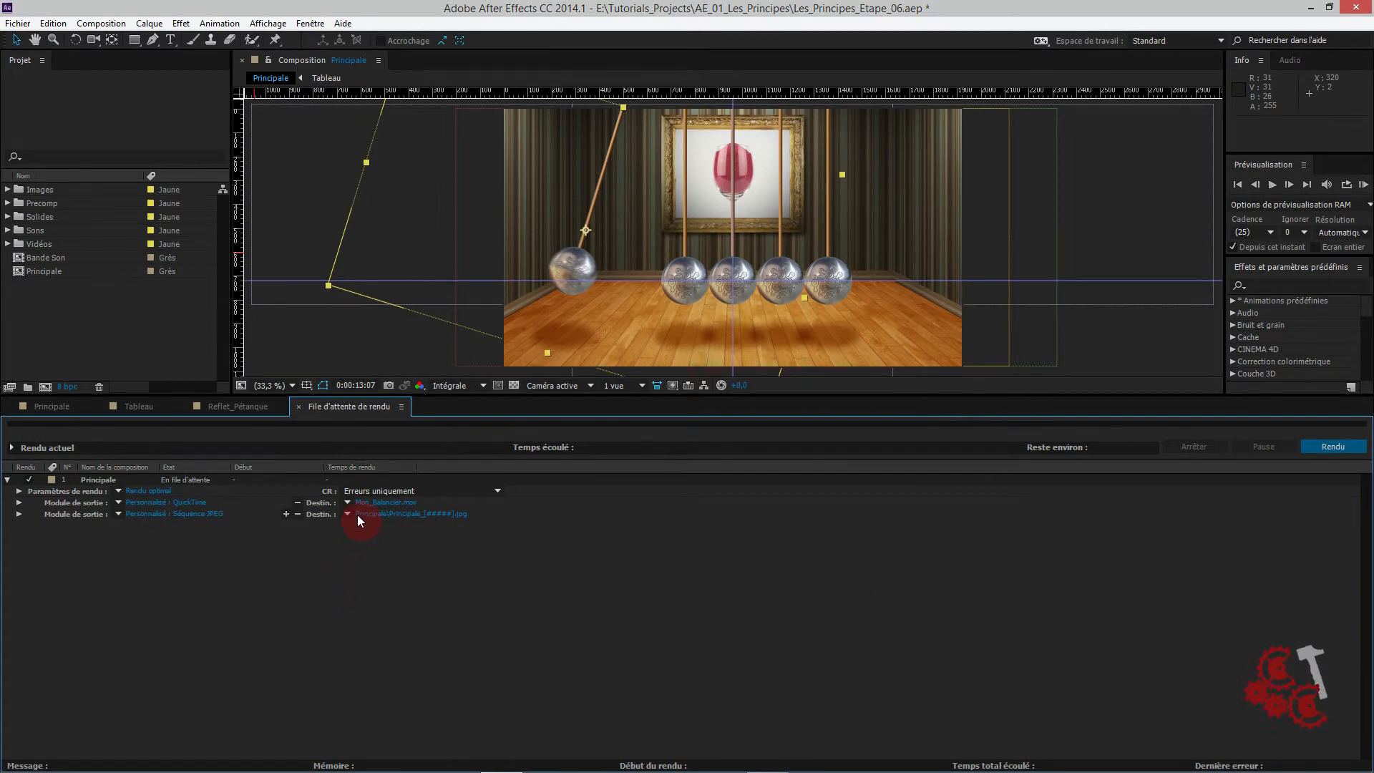
- Name the JPEG sequence output Mon_Balancier_[#####].jpg in its destination settings
left_click(406, 513)
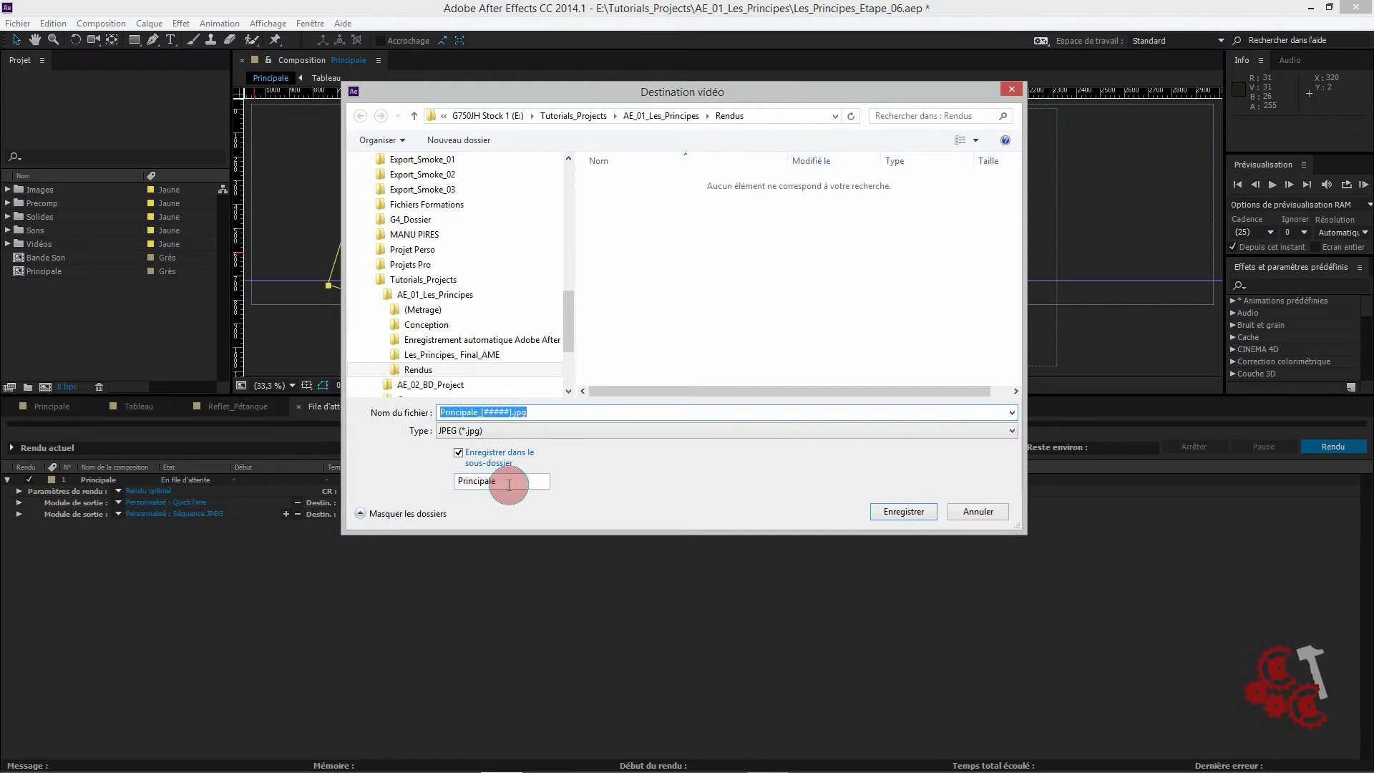
double_click(480, 414)
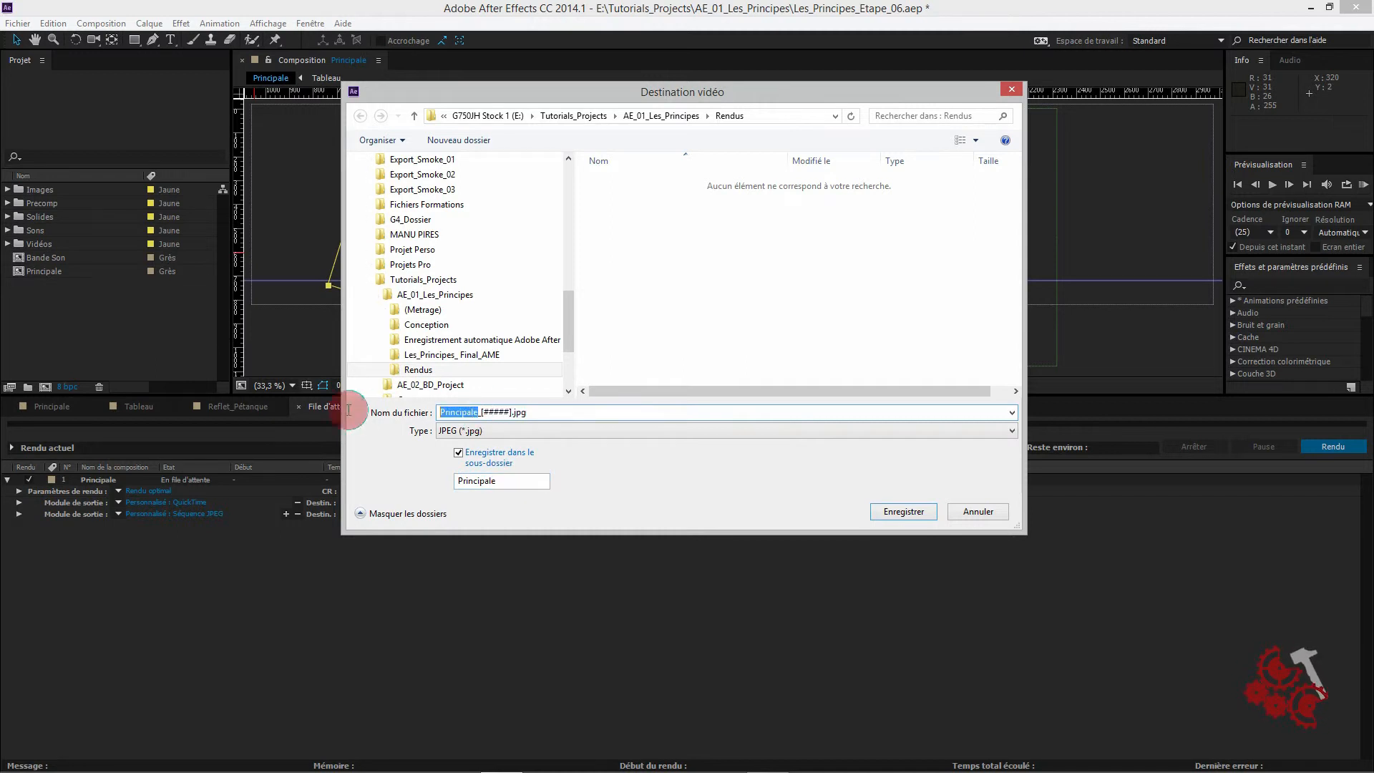
type("Mon_B")
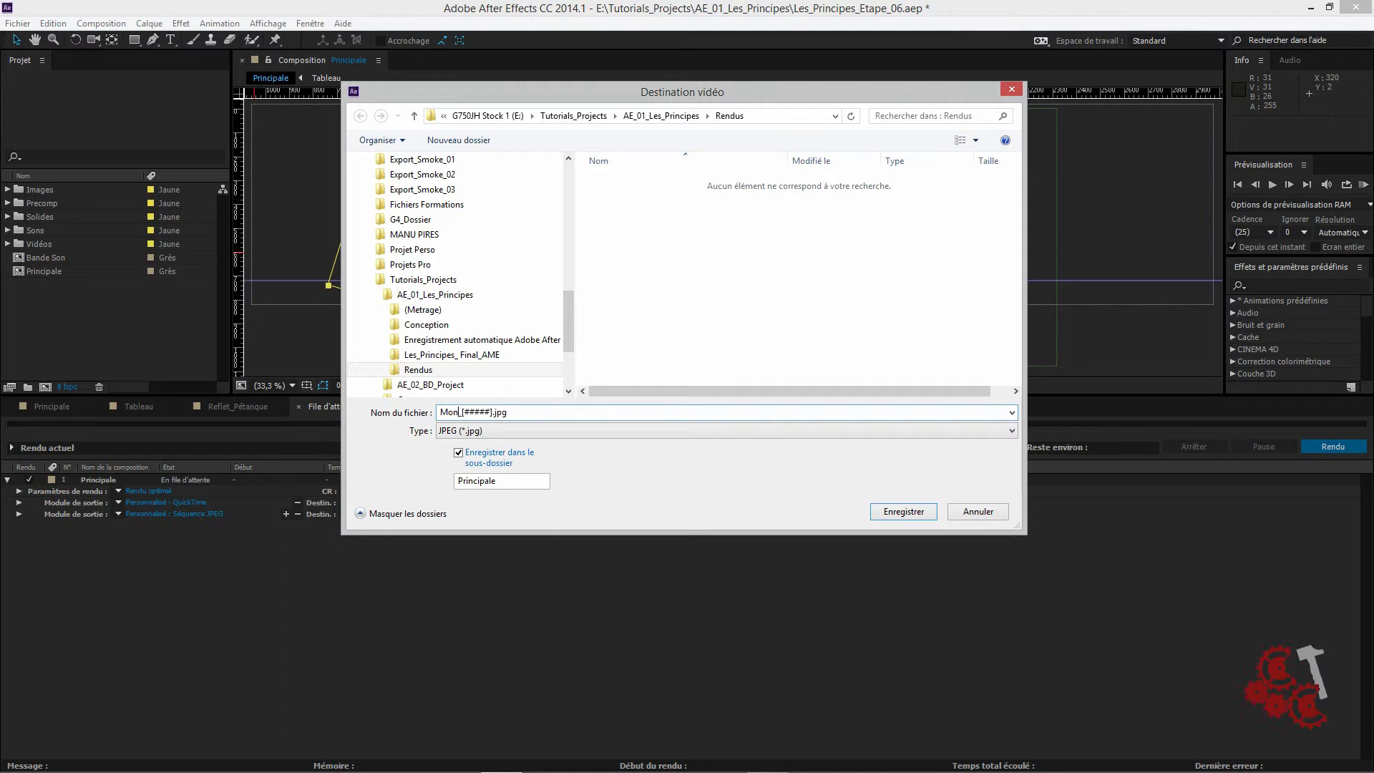
type("alancier")
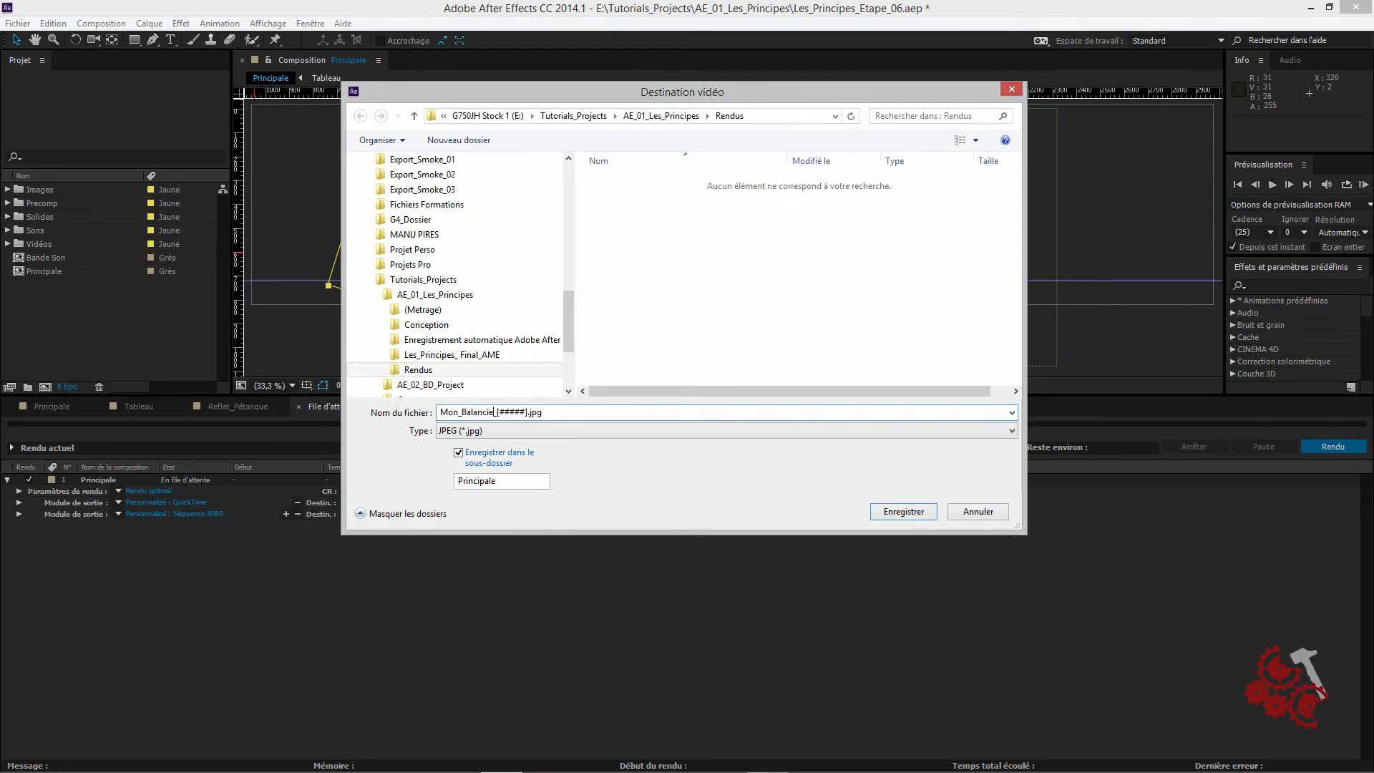
- Set the JPEG sequence's subfolder to ExportJPG and save the destination inside Rendus
left_click(393, 461)
double_click(501, 480)
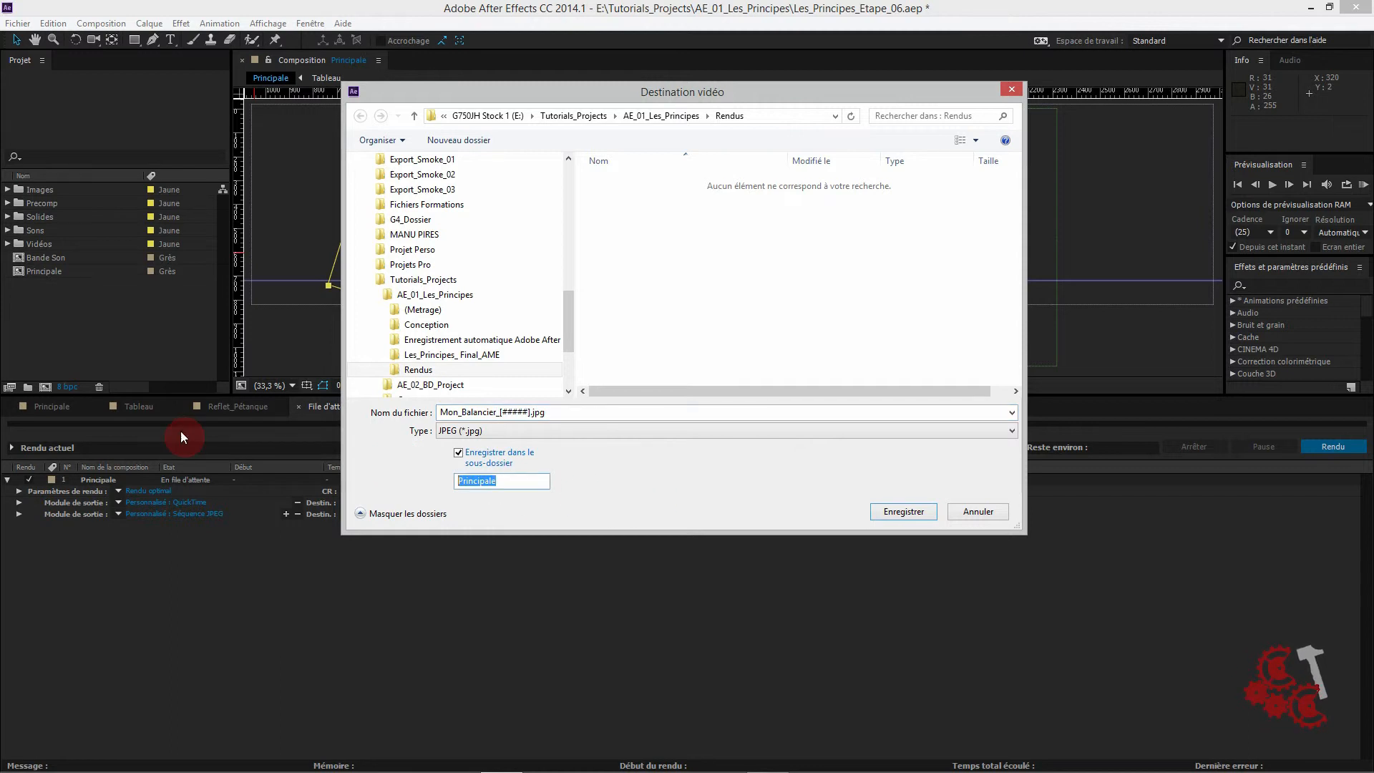
type("ExportJPG")
left_click_drag(374, 400, 531, 394)
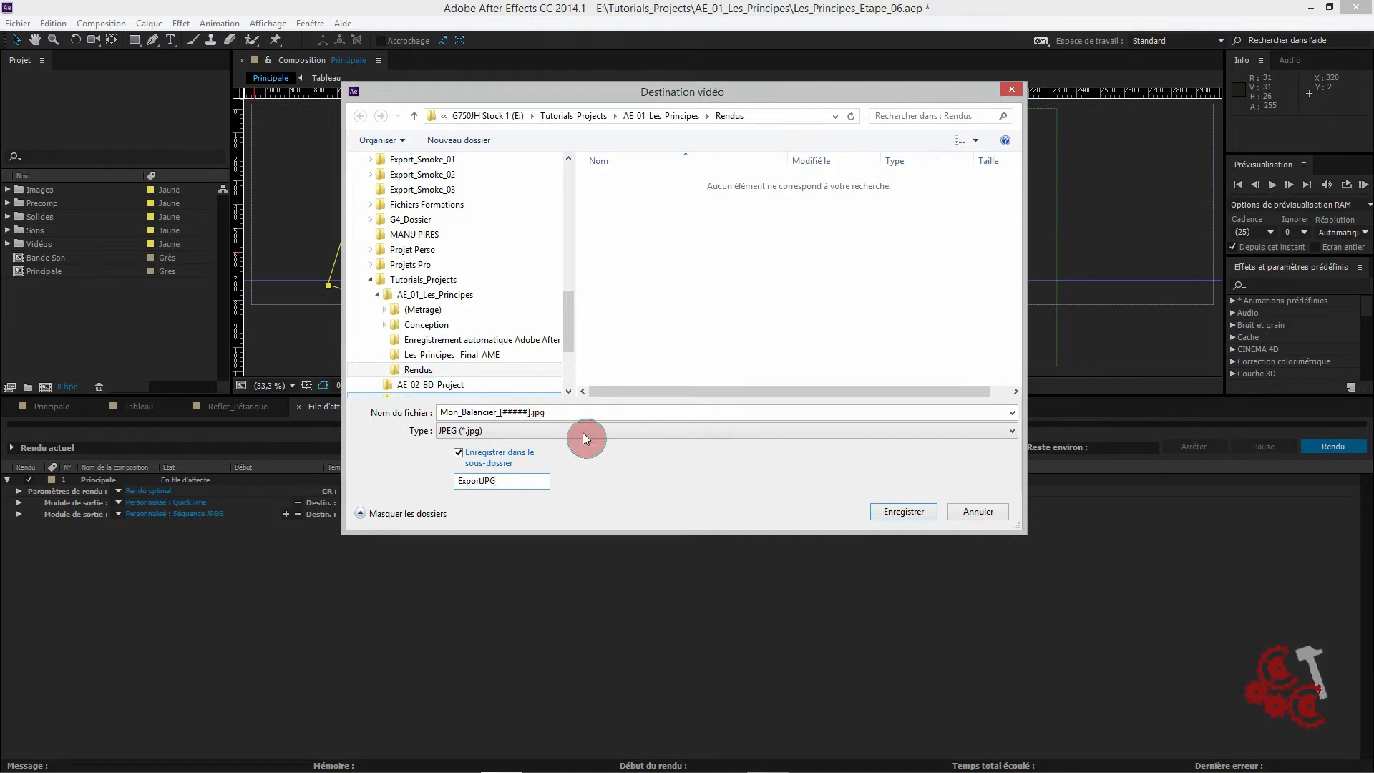
left_click(907, 514)
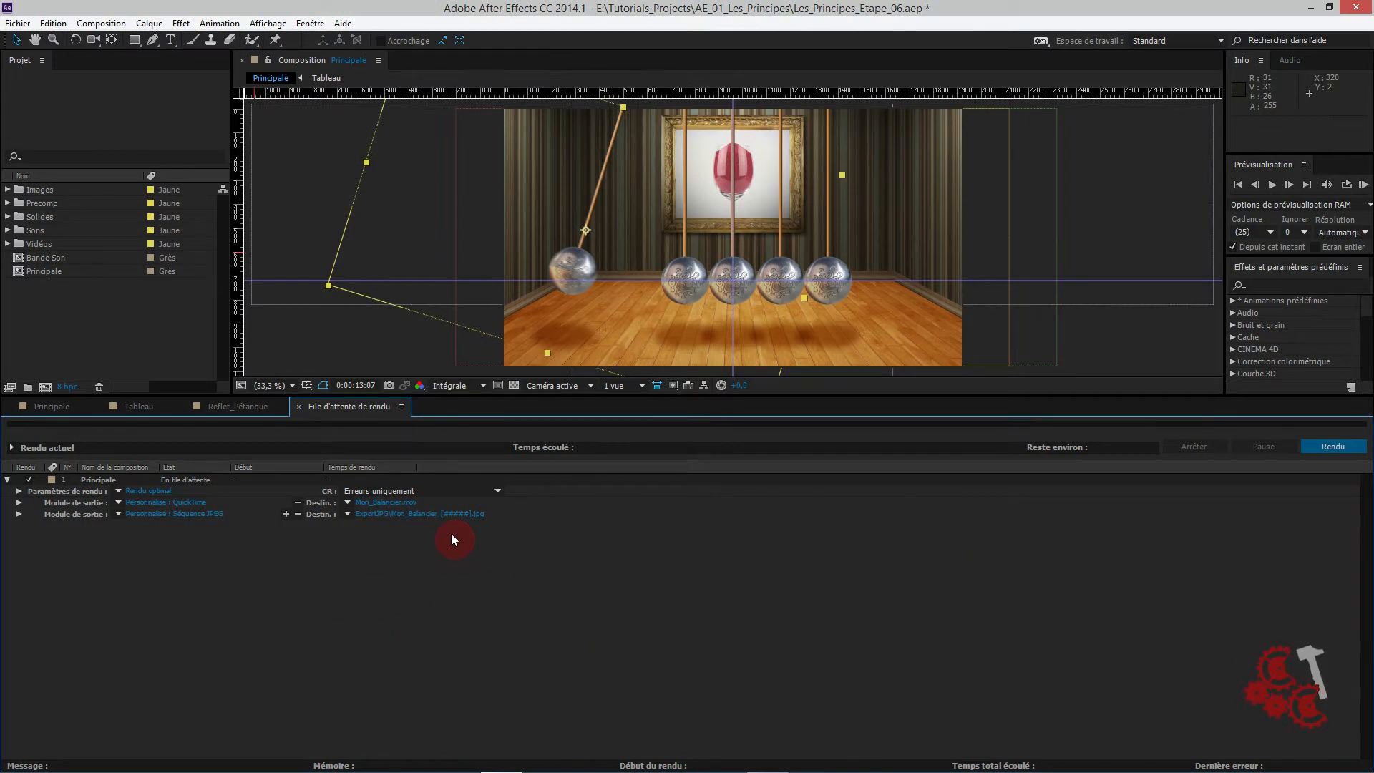
- Render the queued Principale composition to both the QuickTime and JPEG sequence outputs
left_click(1346, 452)
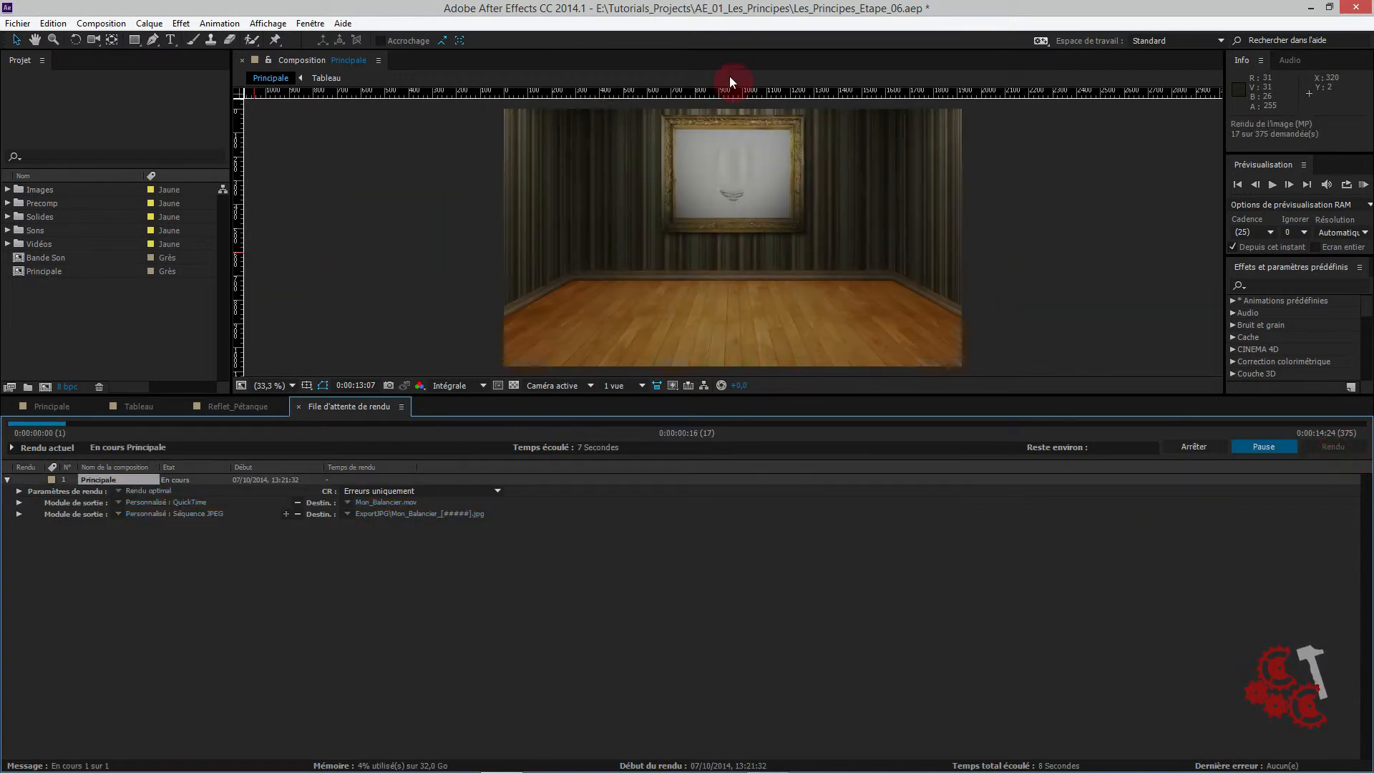
left_click(109, 466)
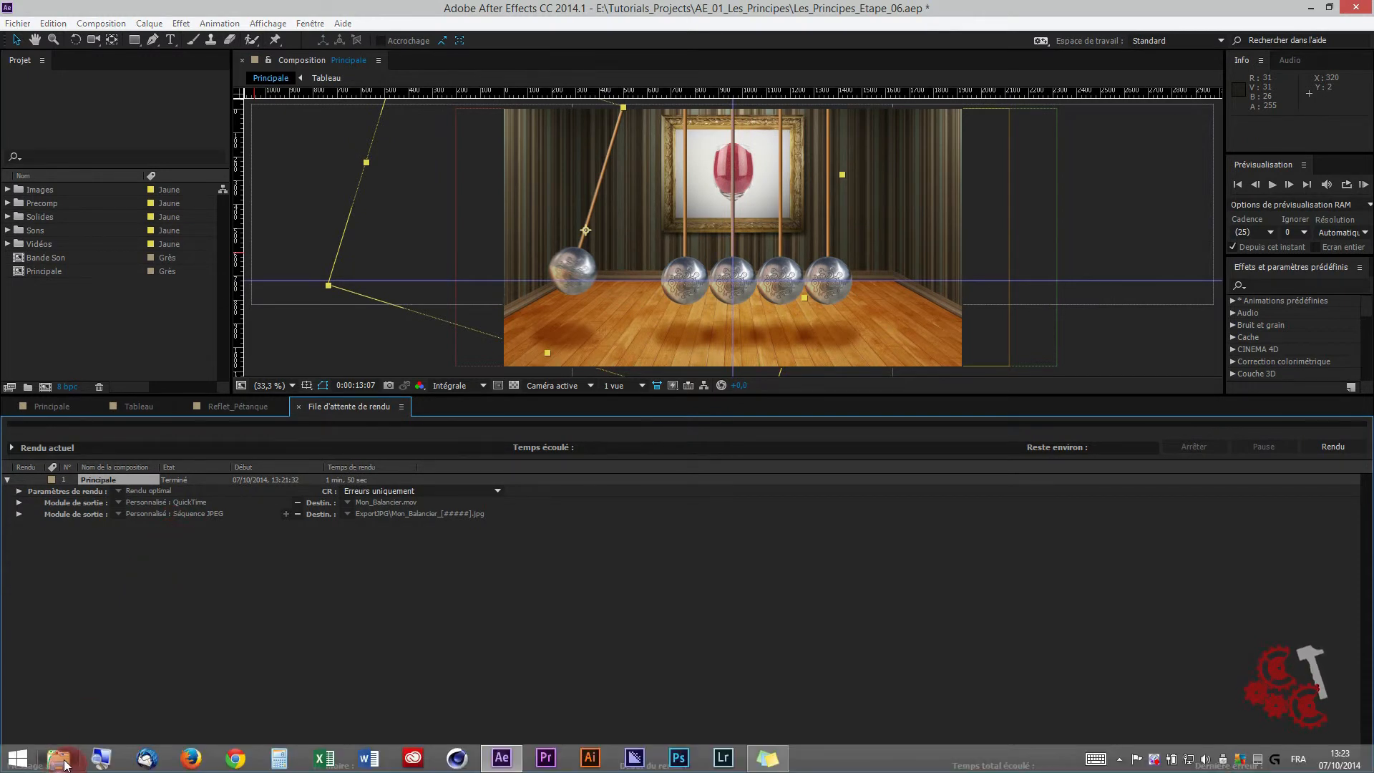
- Switch to File Explorer, examine Mon_Balancier.mov and the images in the ExportJPG folder, and return to After Effects
left_click(61, 760)
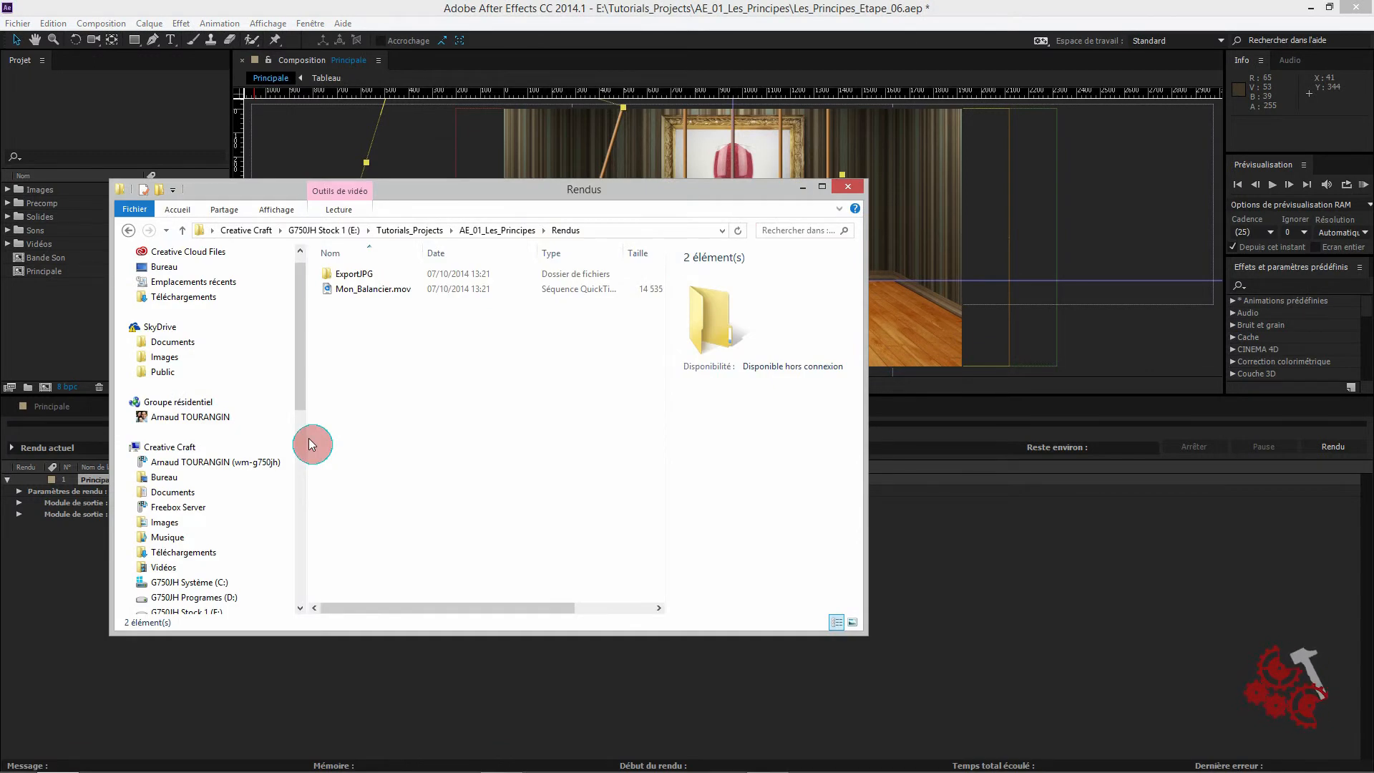
left_click(395, 289)
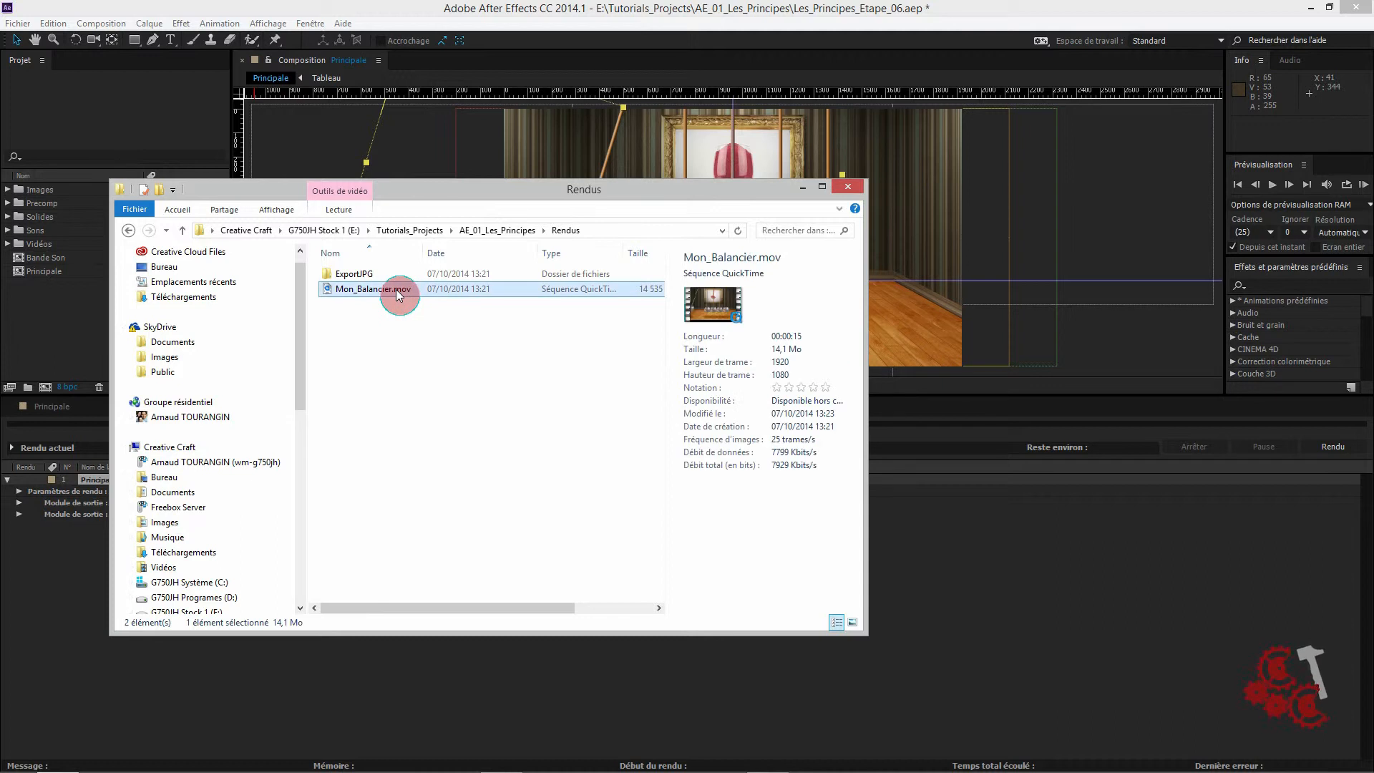
double_click(362, 273)
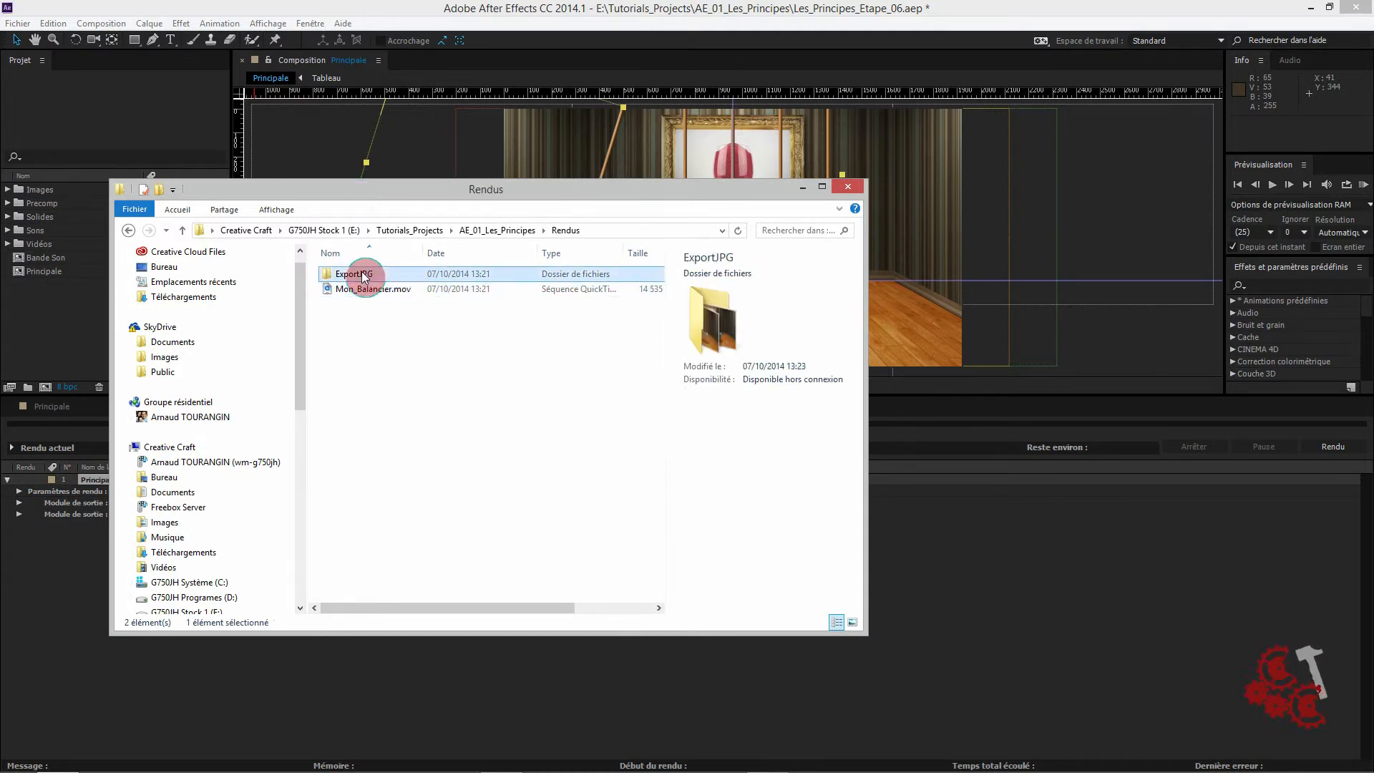
scroll(465, 387, "down", 10)
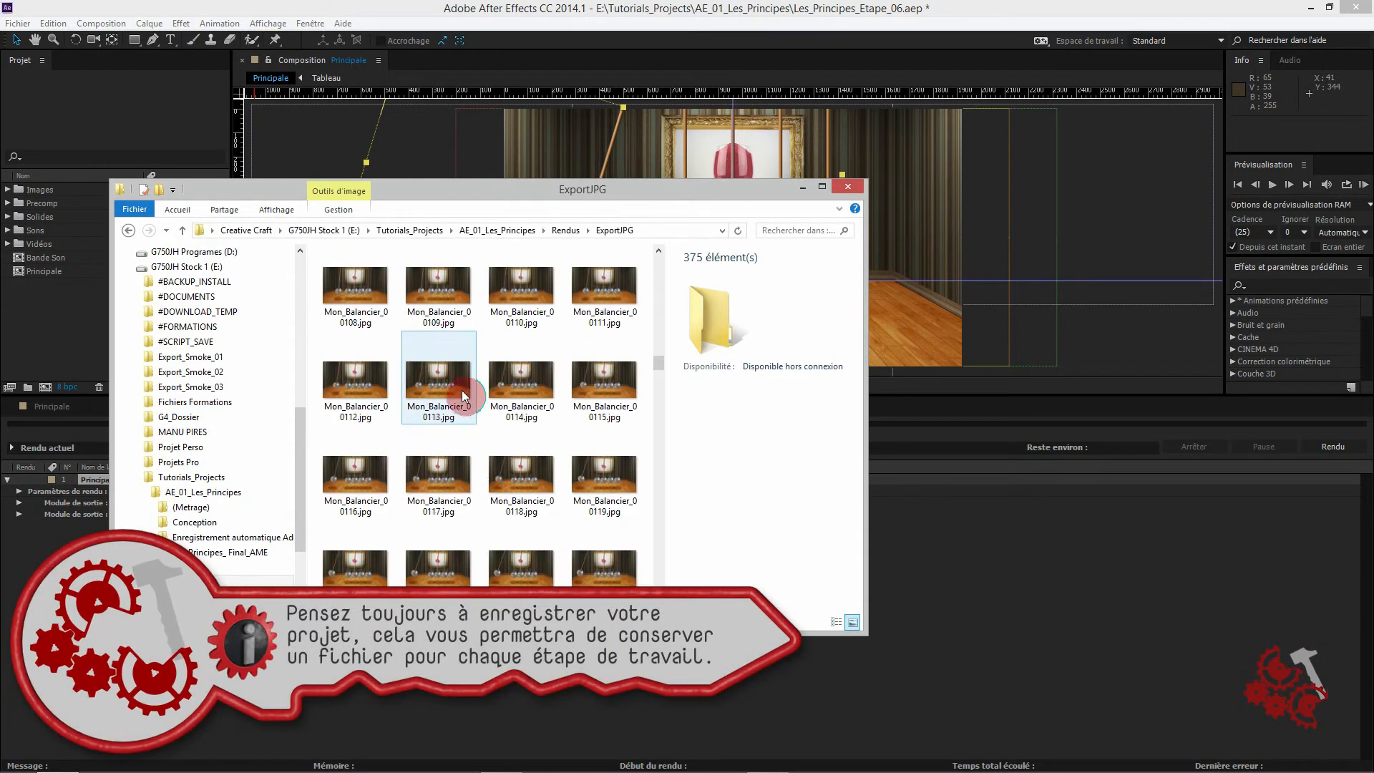
left_click(610, 728)
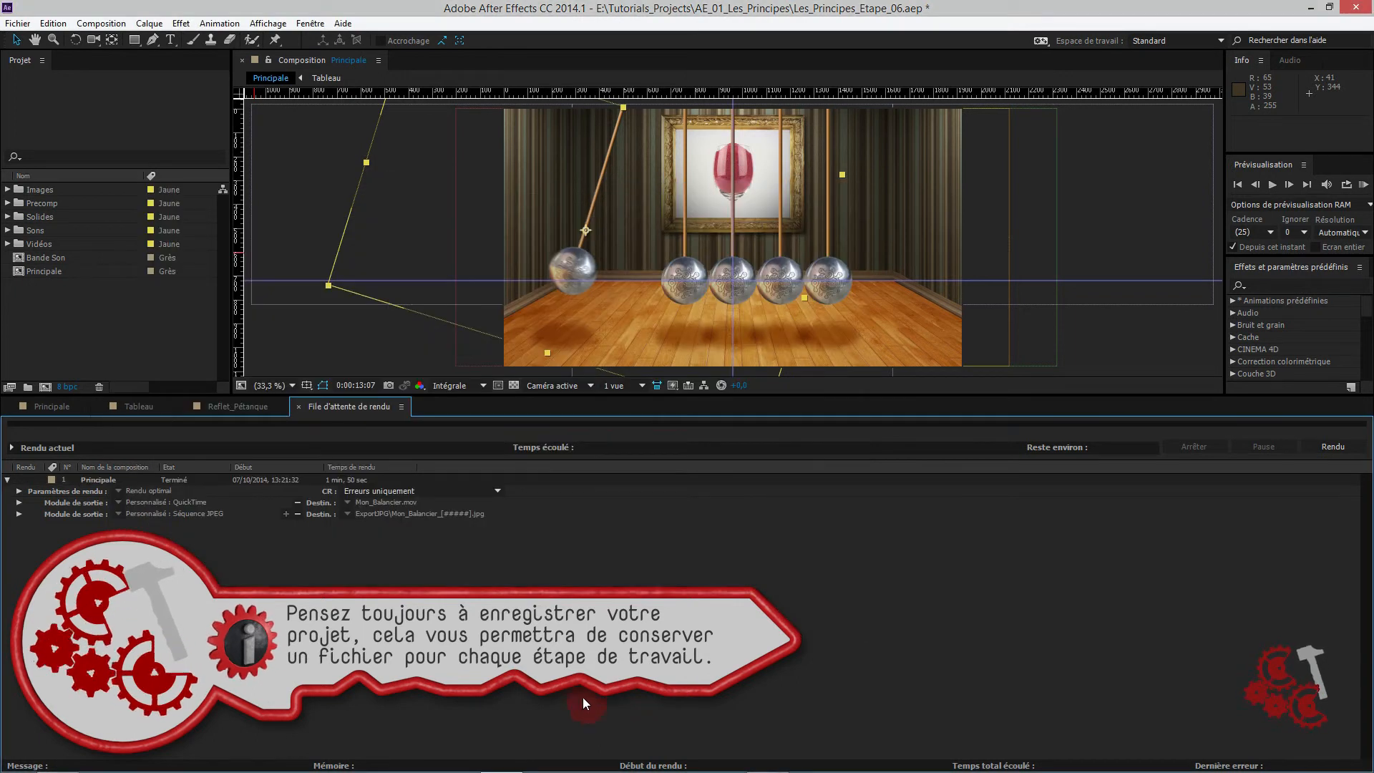
left_click(50, 406)
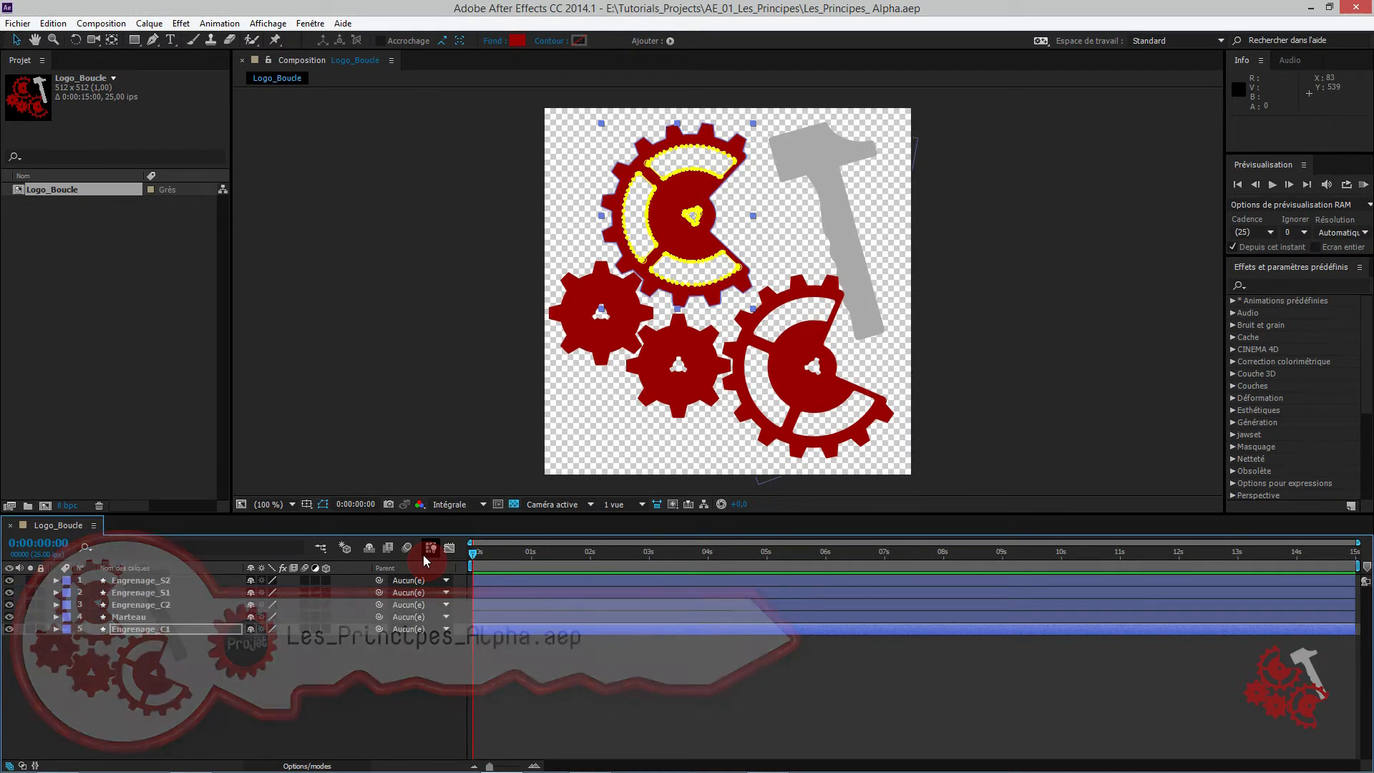
left_click_drag(476, 553, 1089, 565)
left_click(557, 331)
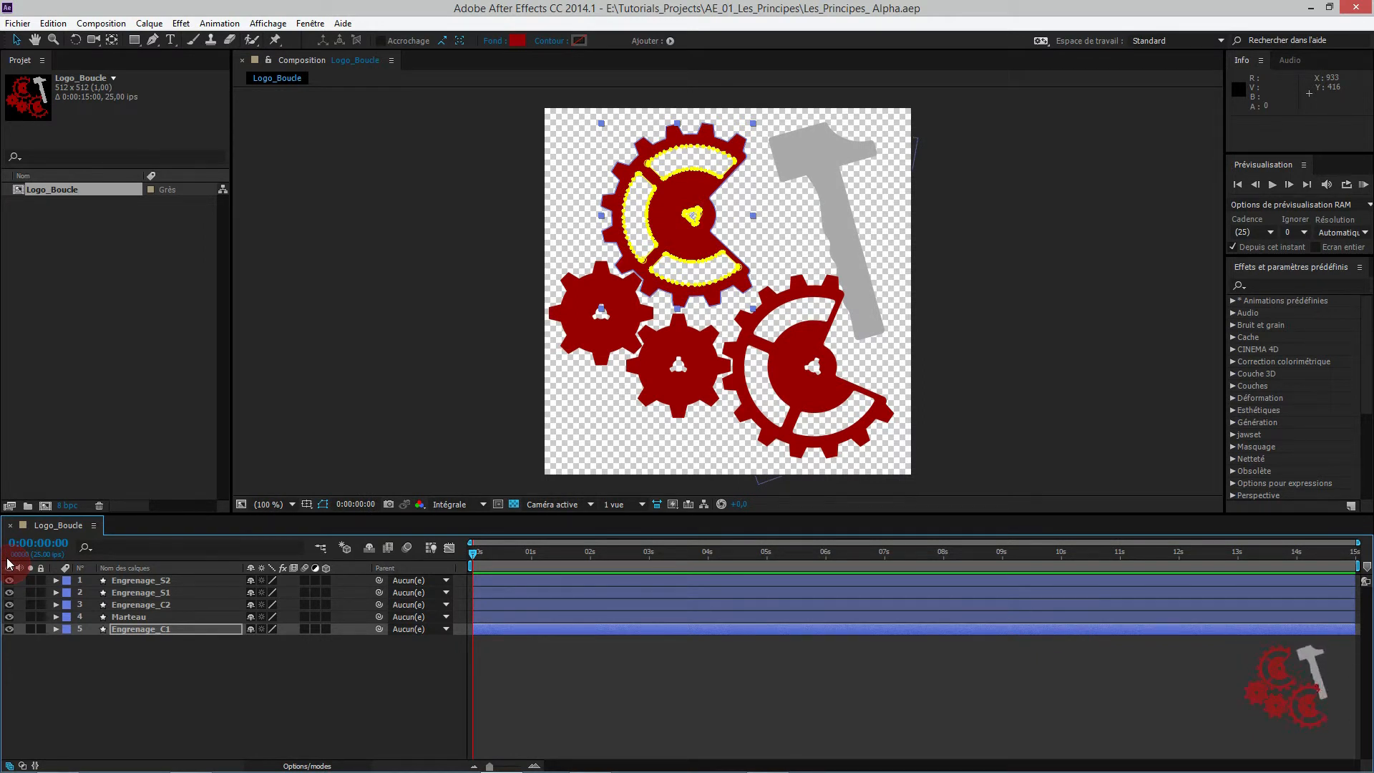
- Add the Logo_Boucle composition to the render queue and set its output module format to QuickTime
left_click(101, 25)
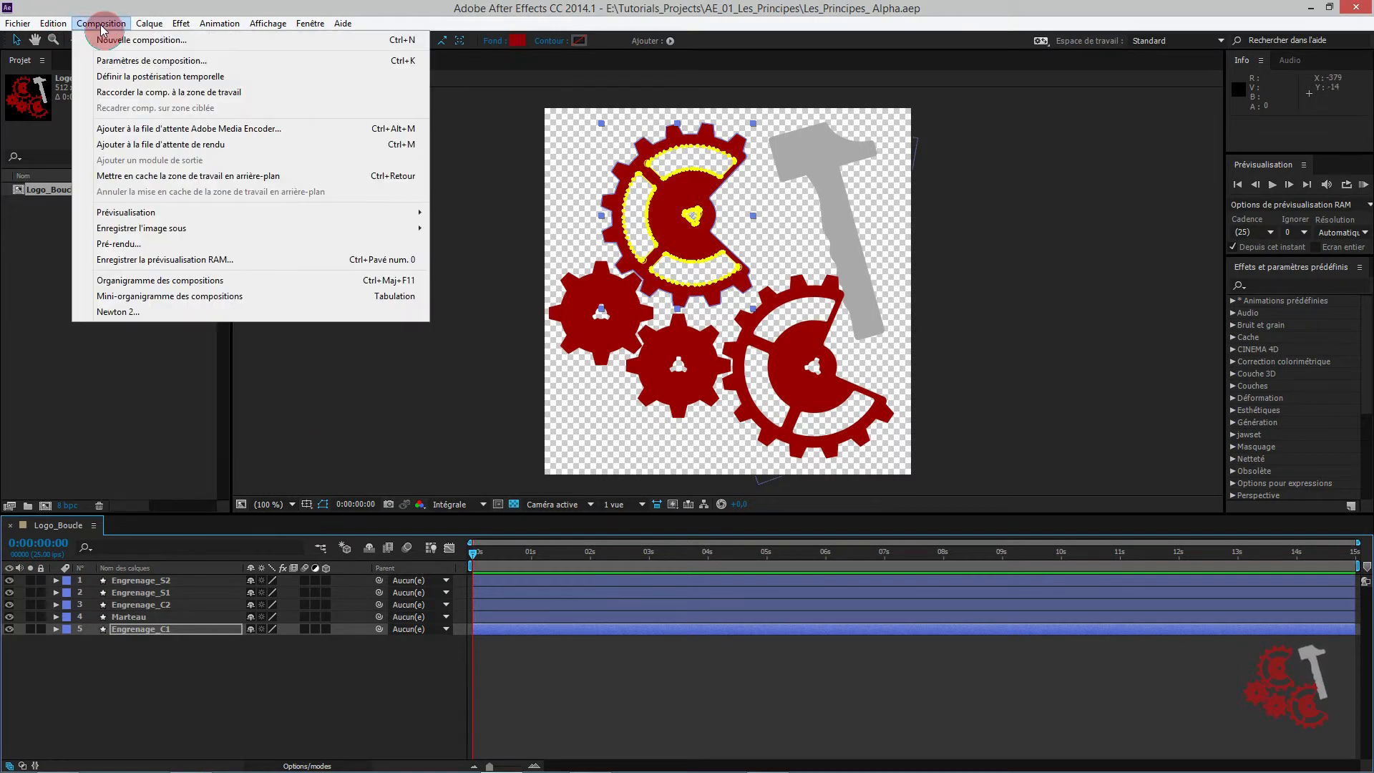
left_click(161, 146)
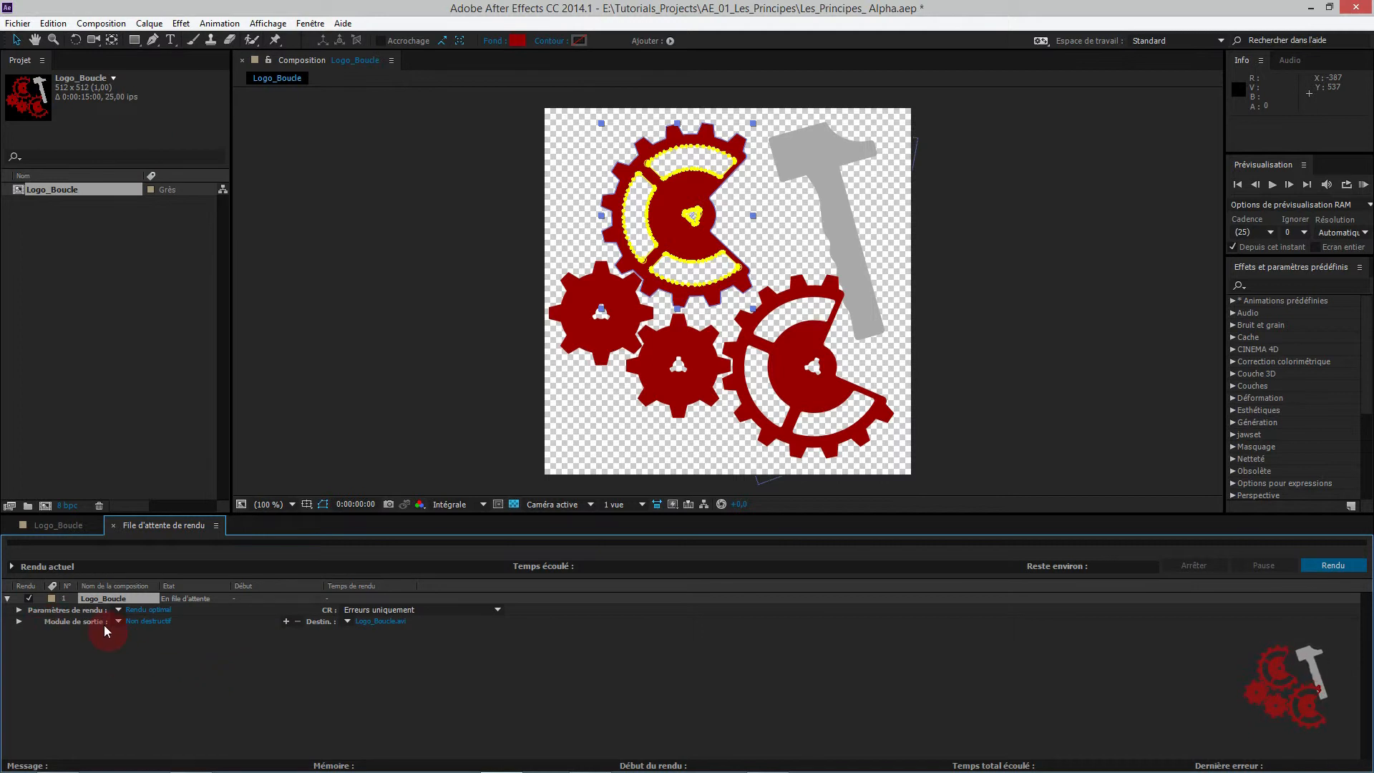
left_click(153, 626)
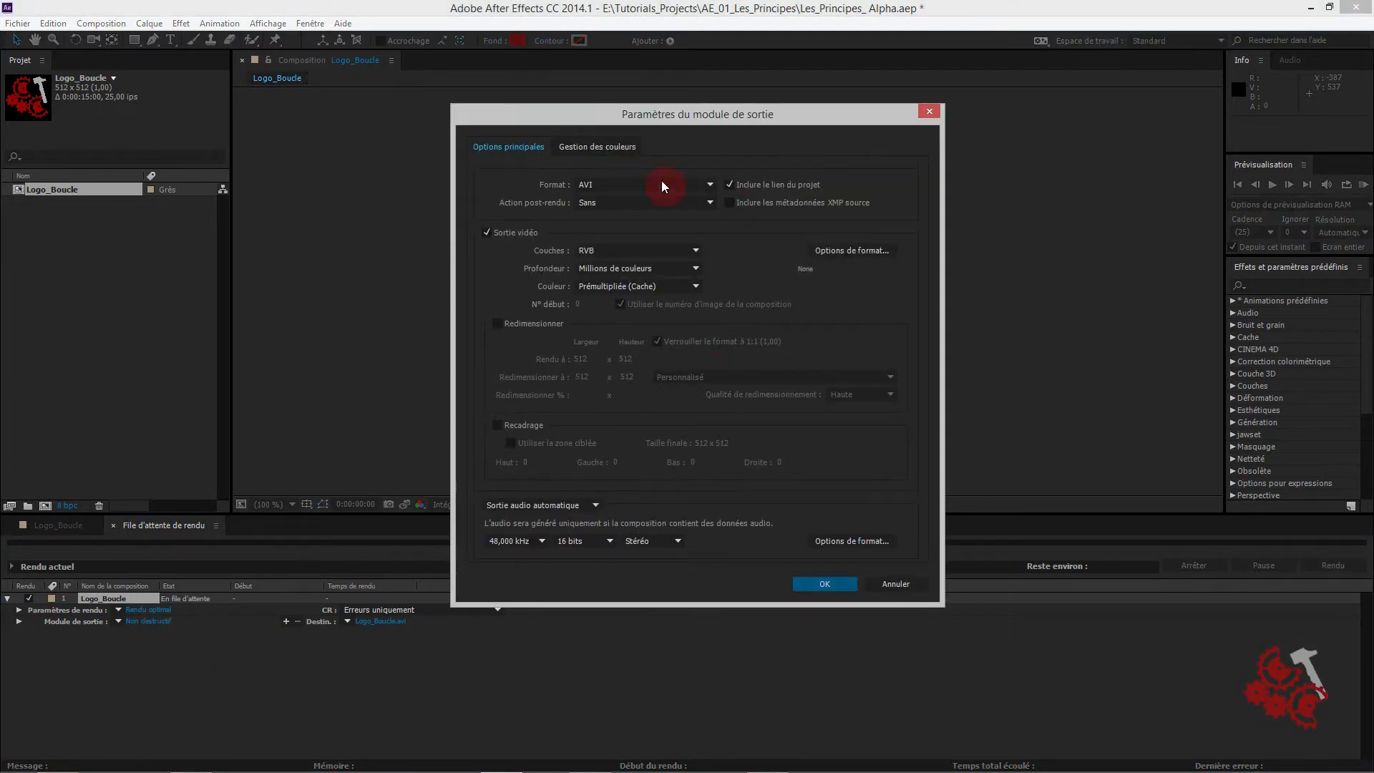
left_click(639, 188)
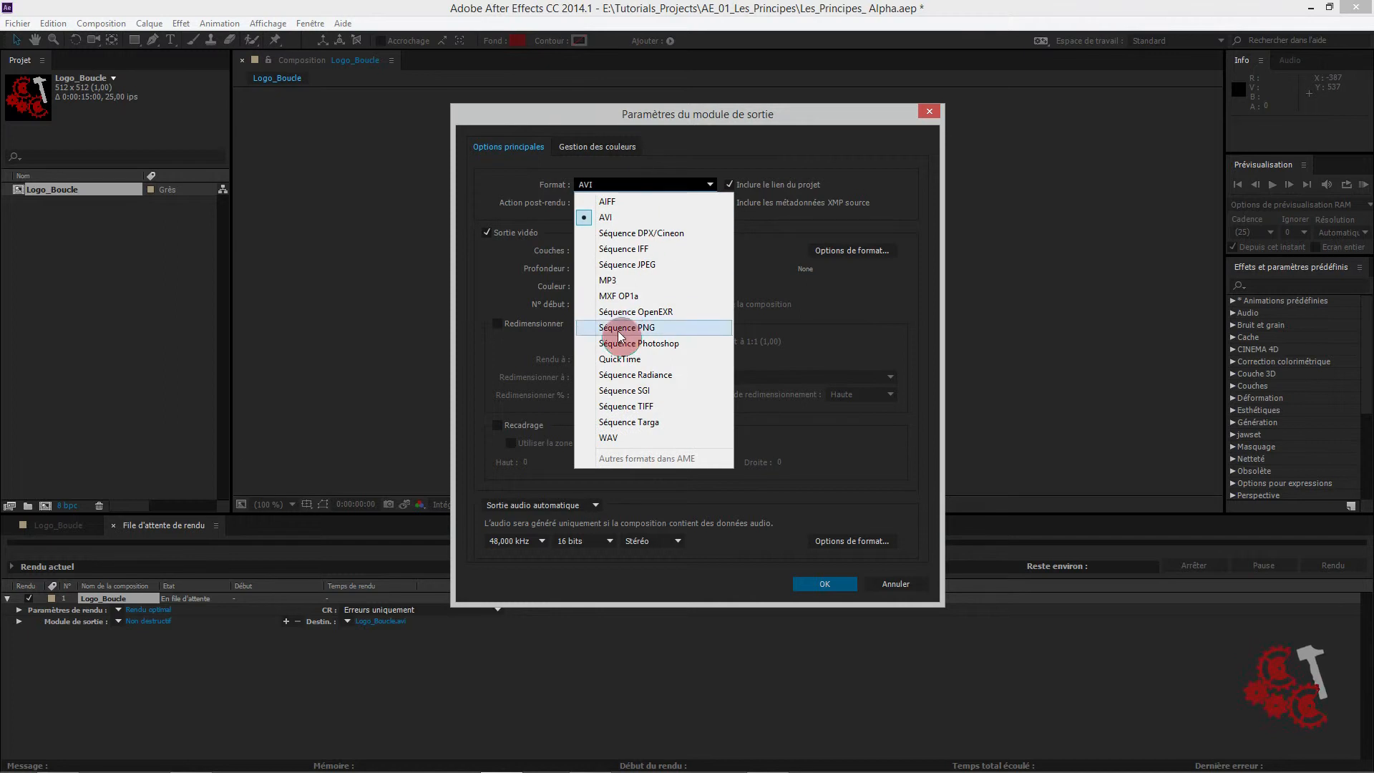
left_click(617, 362)
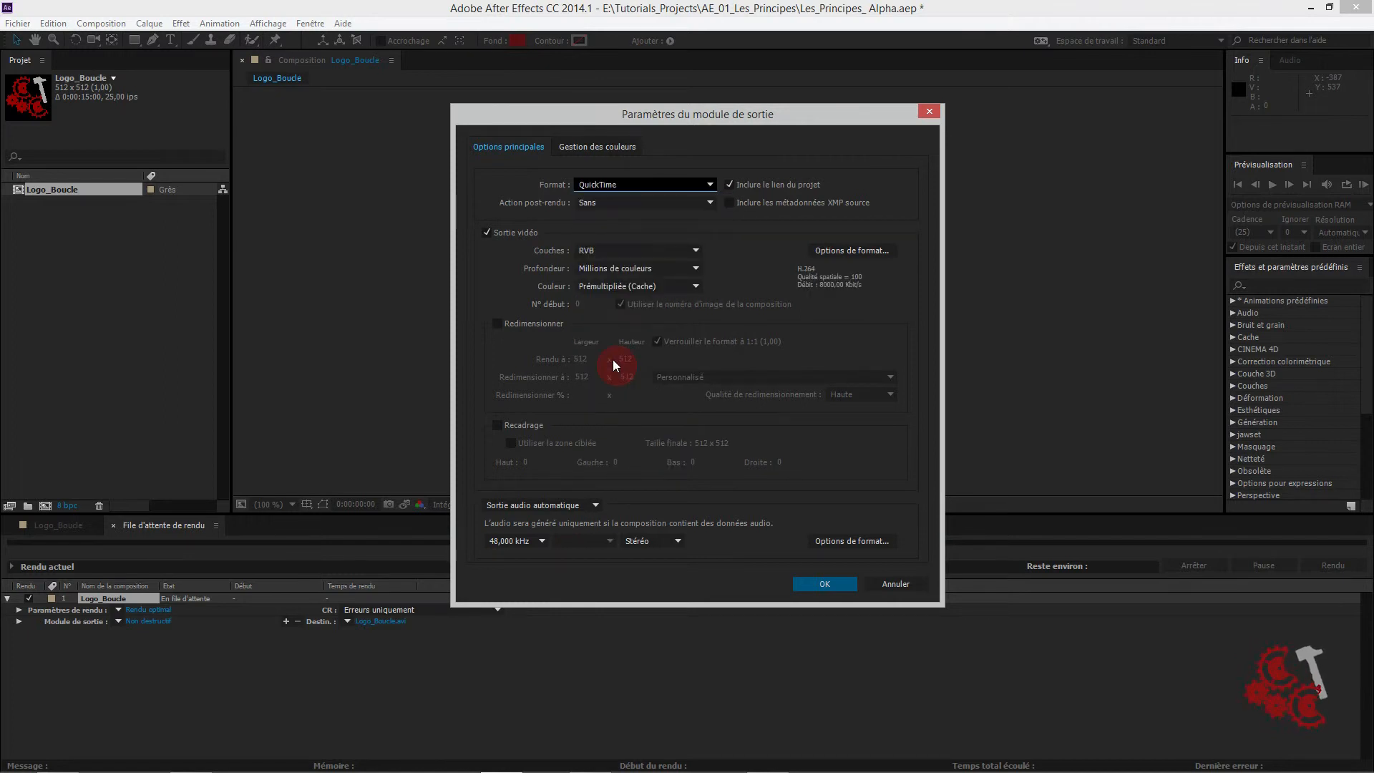
- Set the QuickTime video codec to PNG in the format options and accept them
left_click(872, 252)
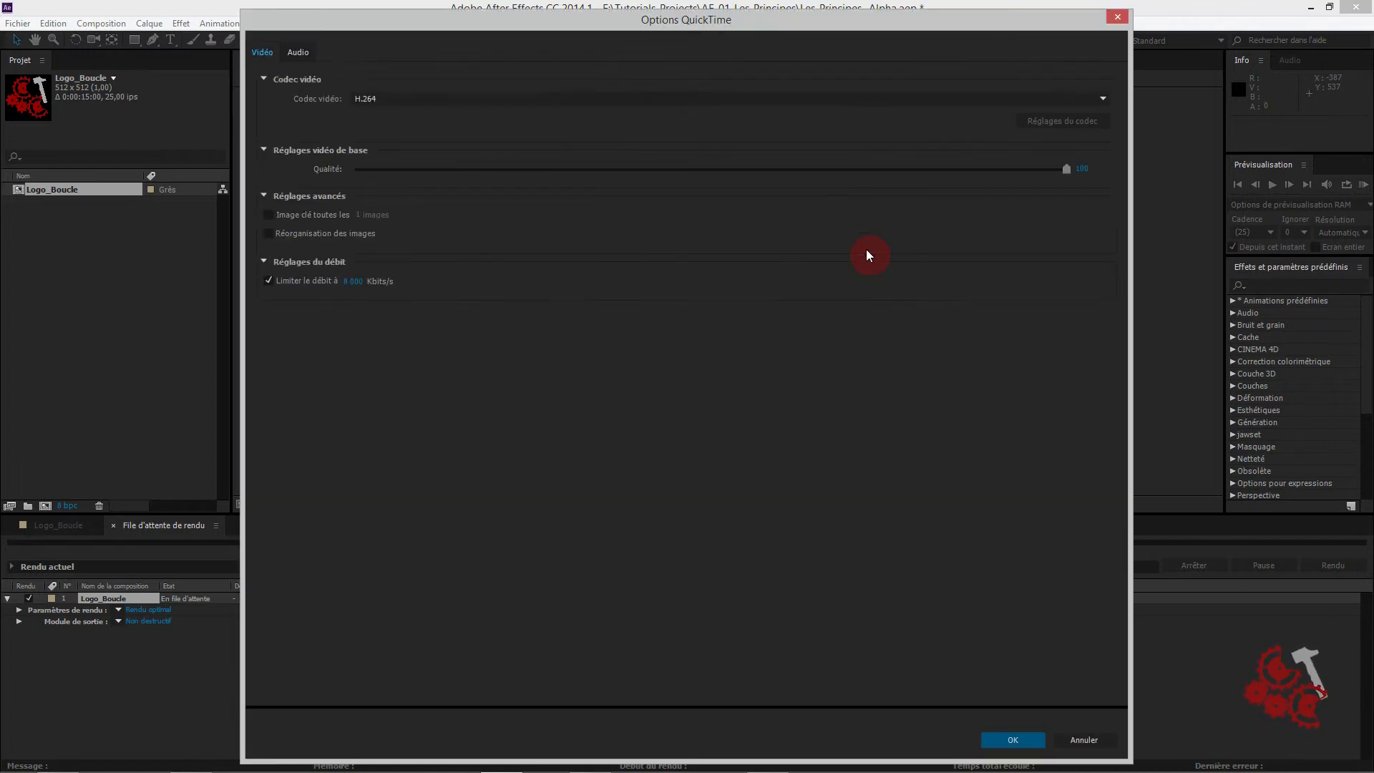
left_click(393, 99)
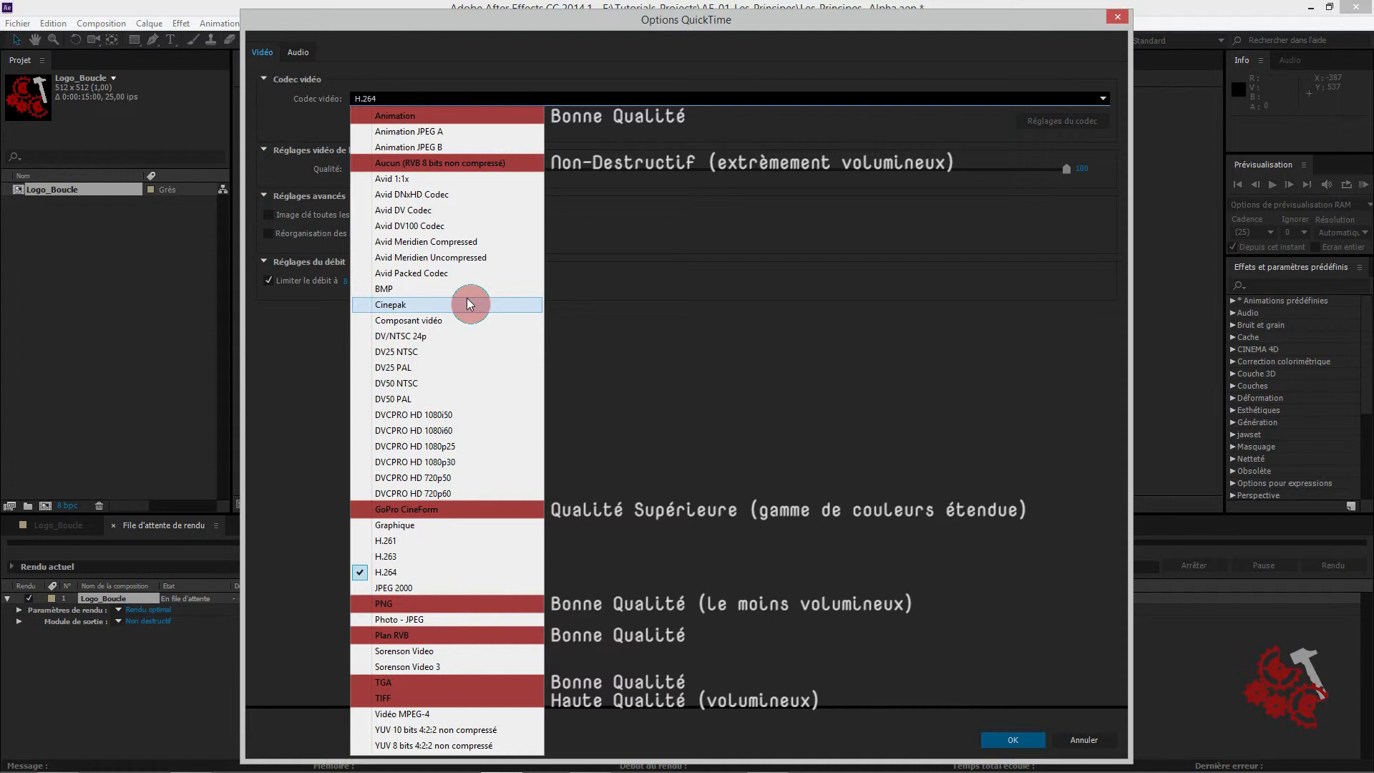
left_click(398, 604)
left_click(1003, 744)
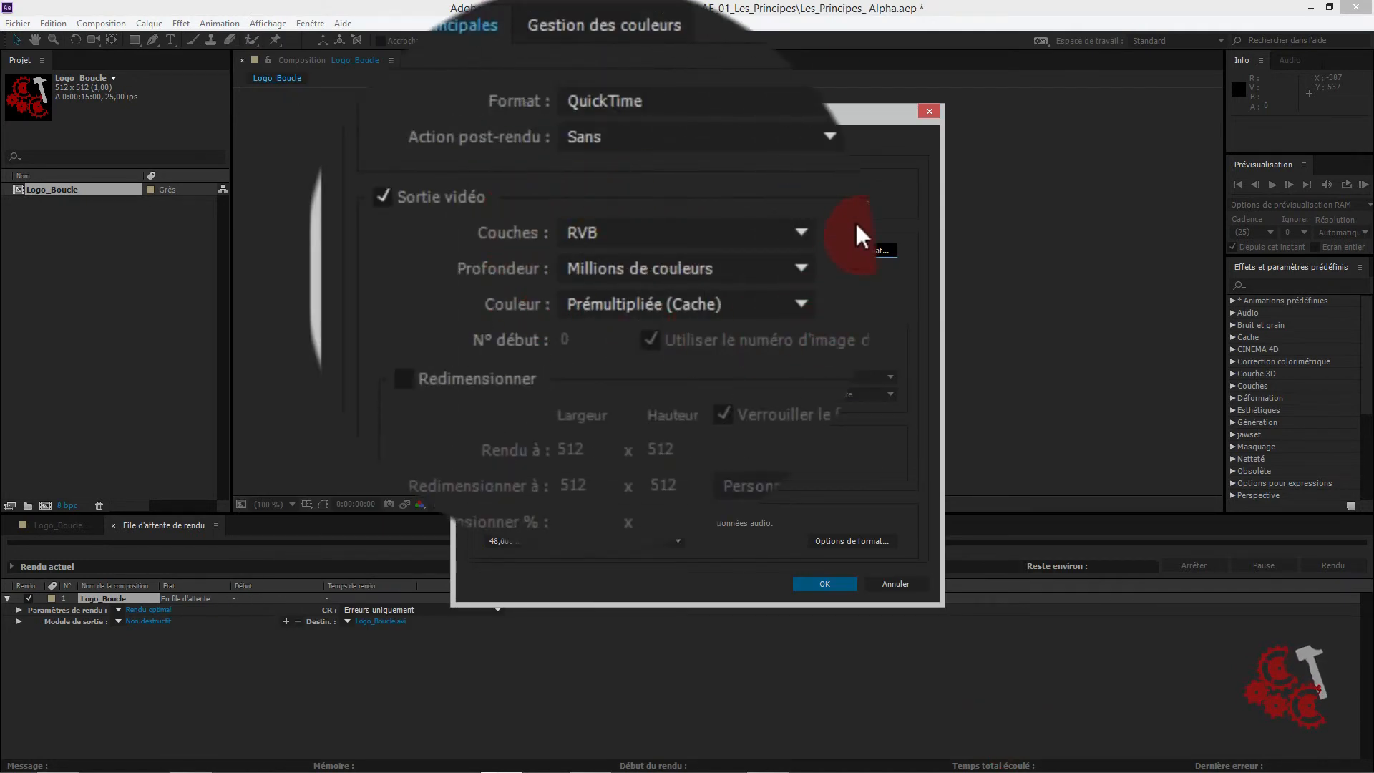
- Set the output channels to RVB + Alpha, disable audio output, and accept the output module settings
left_click(585, 243)
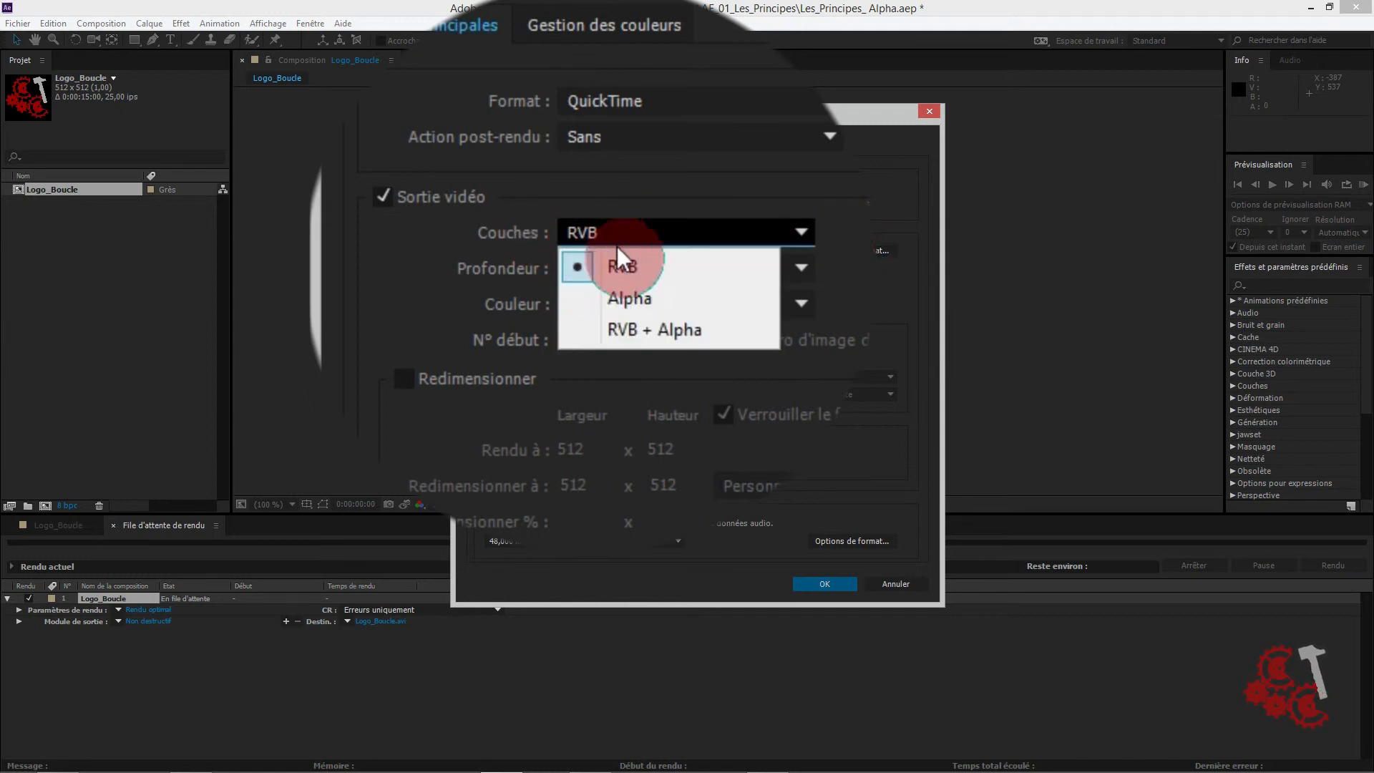
left_click(667, 344)
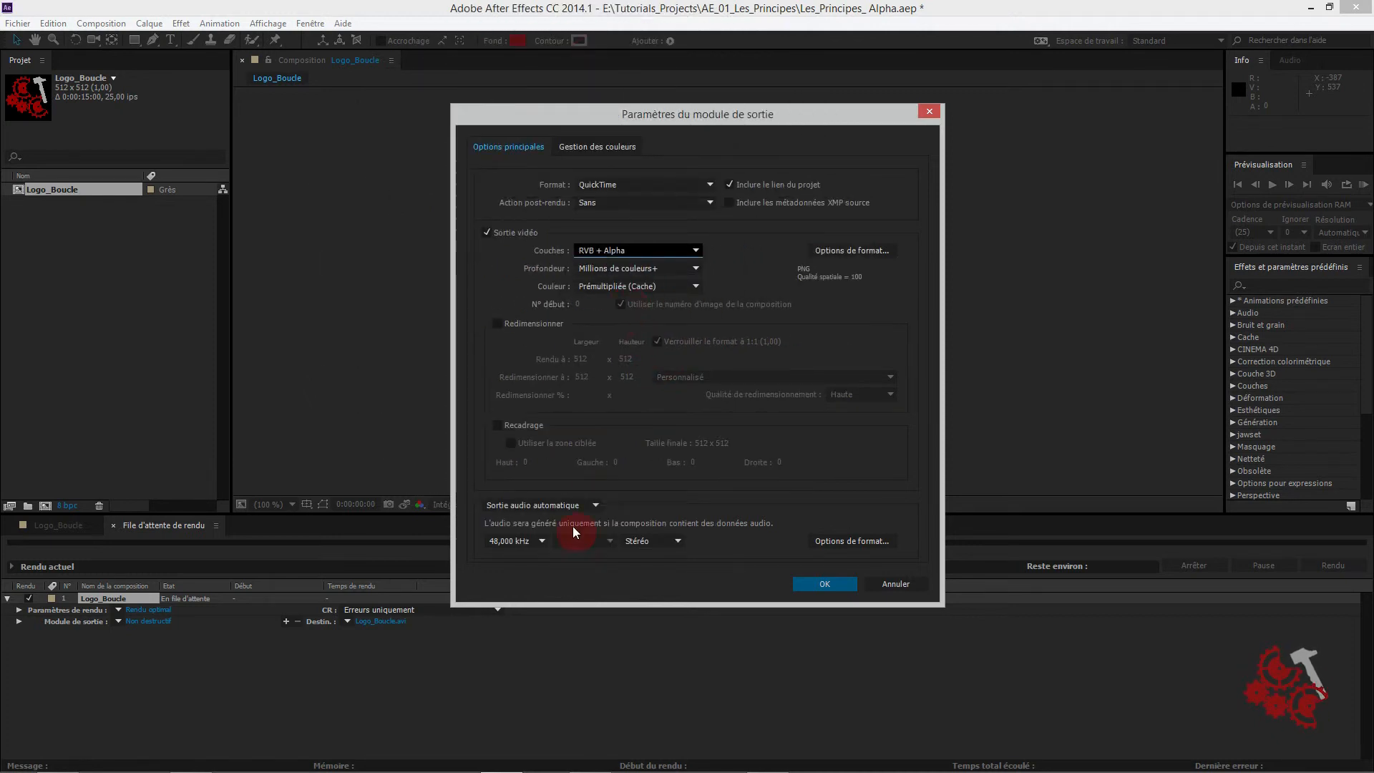
left_click(568, 505)
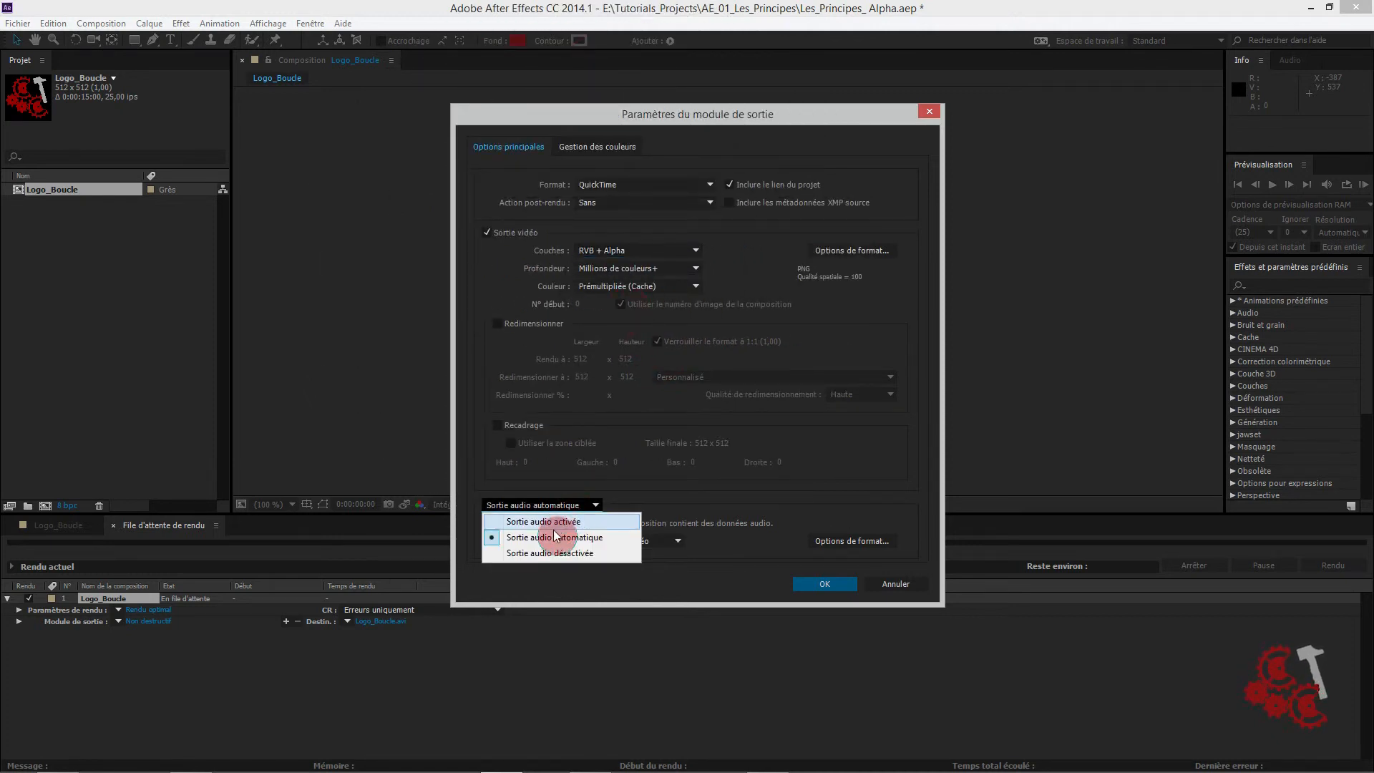
left_click(550, 553)
left_click(829, 585)
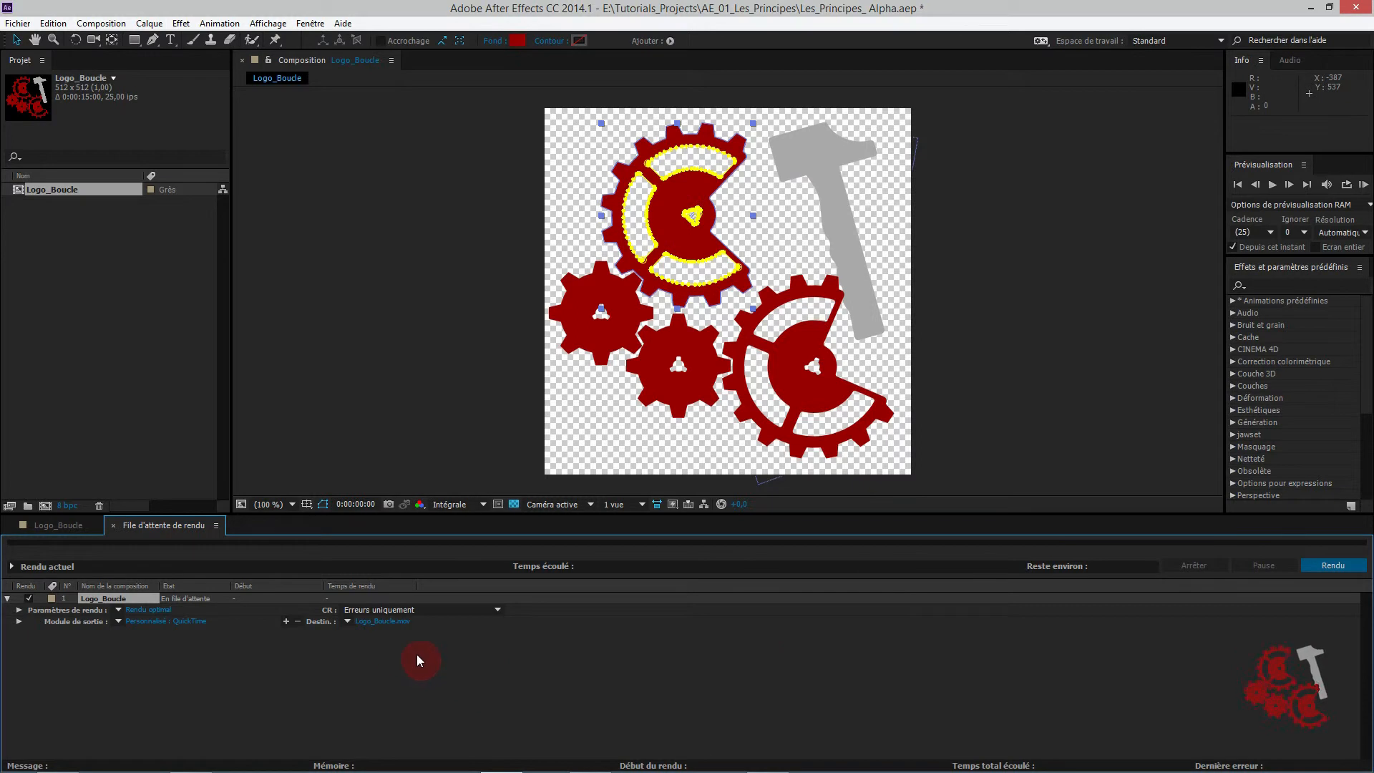
- Set the output file to Logo_Boucle_Alpha.mov in the Rendus folder and render the Logo_Boucle composition
left_click(385, 621)
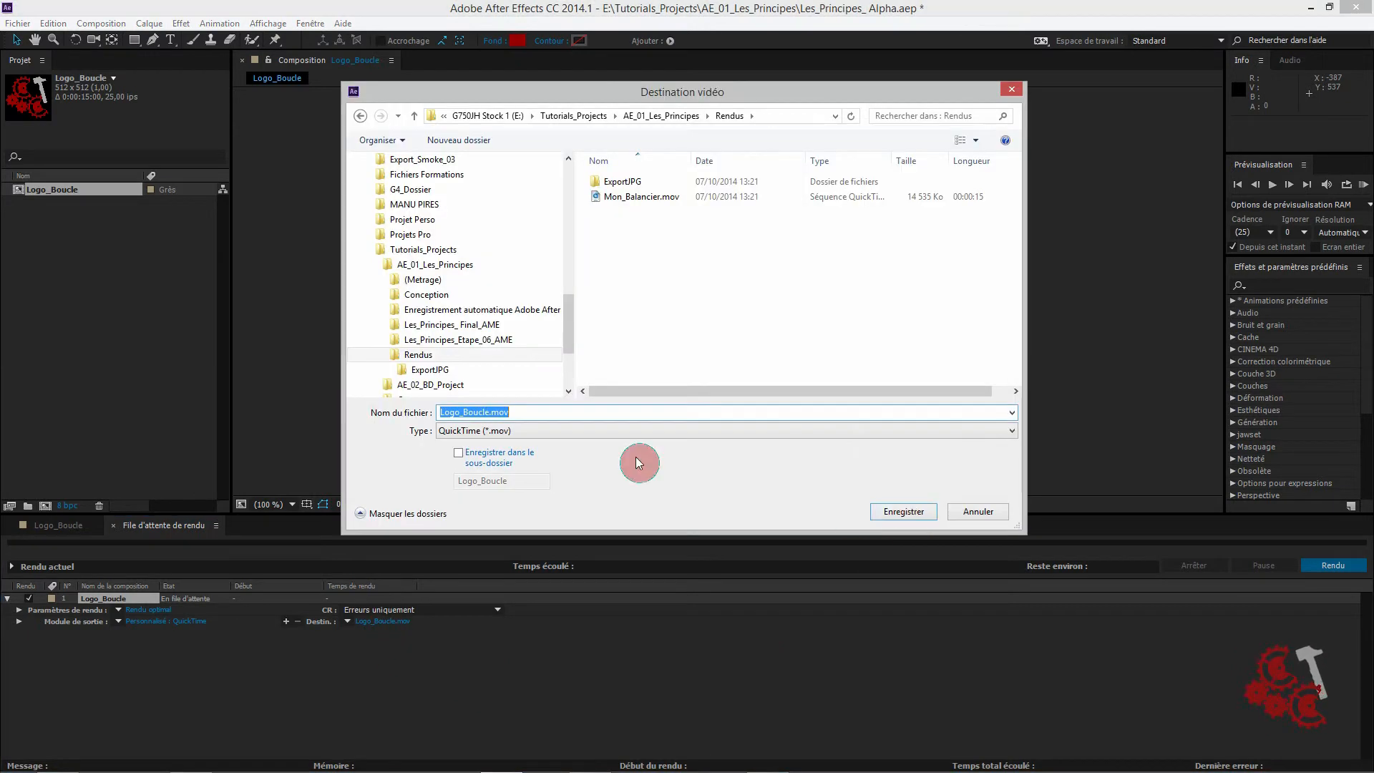
left_click(489, 413)
type("_Alpha")
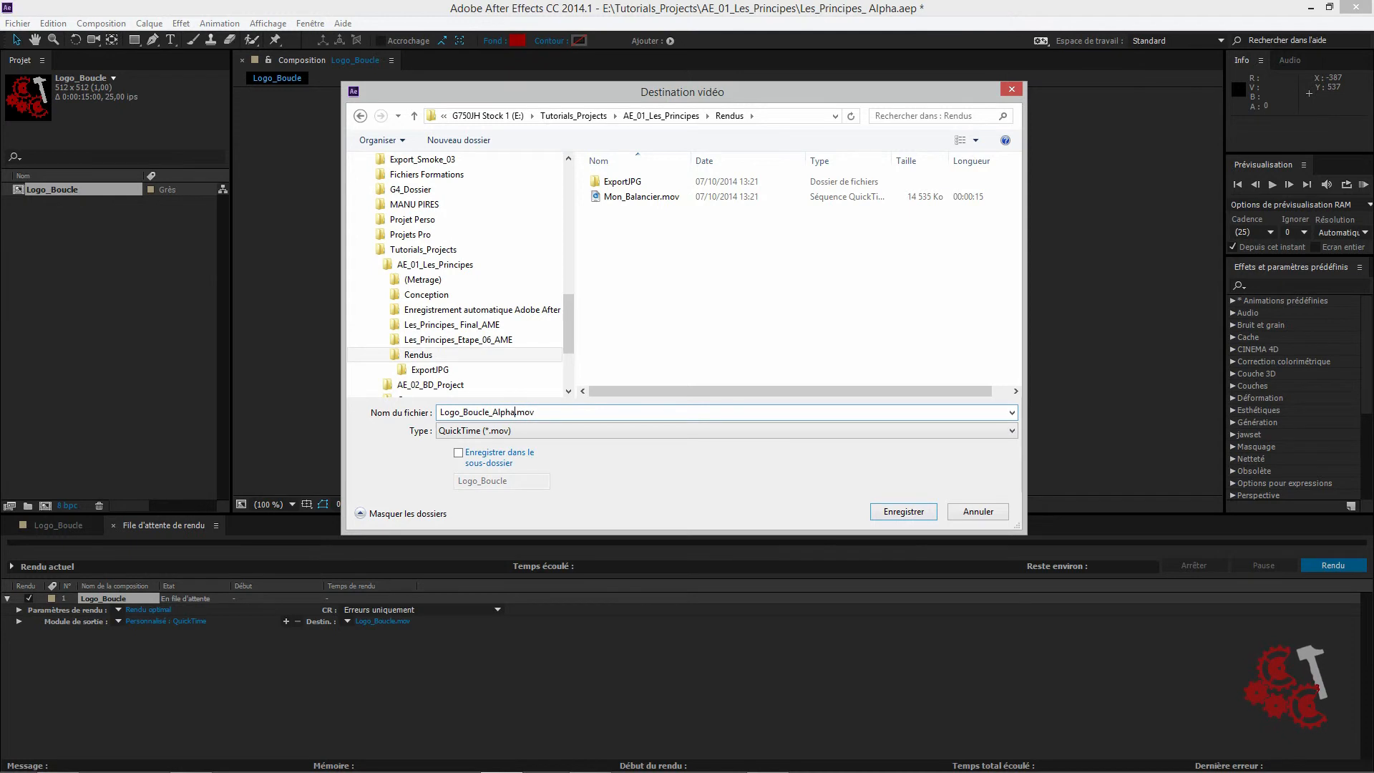
left_click(919, 512)
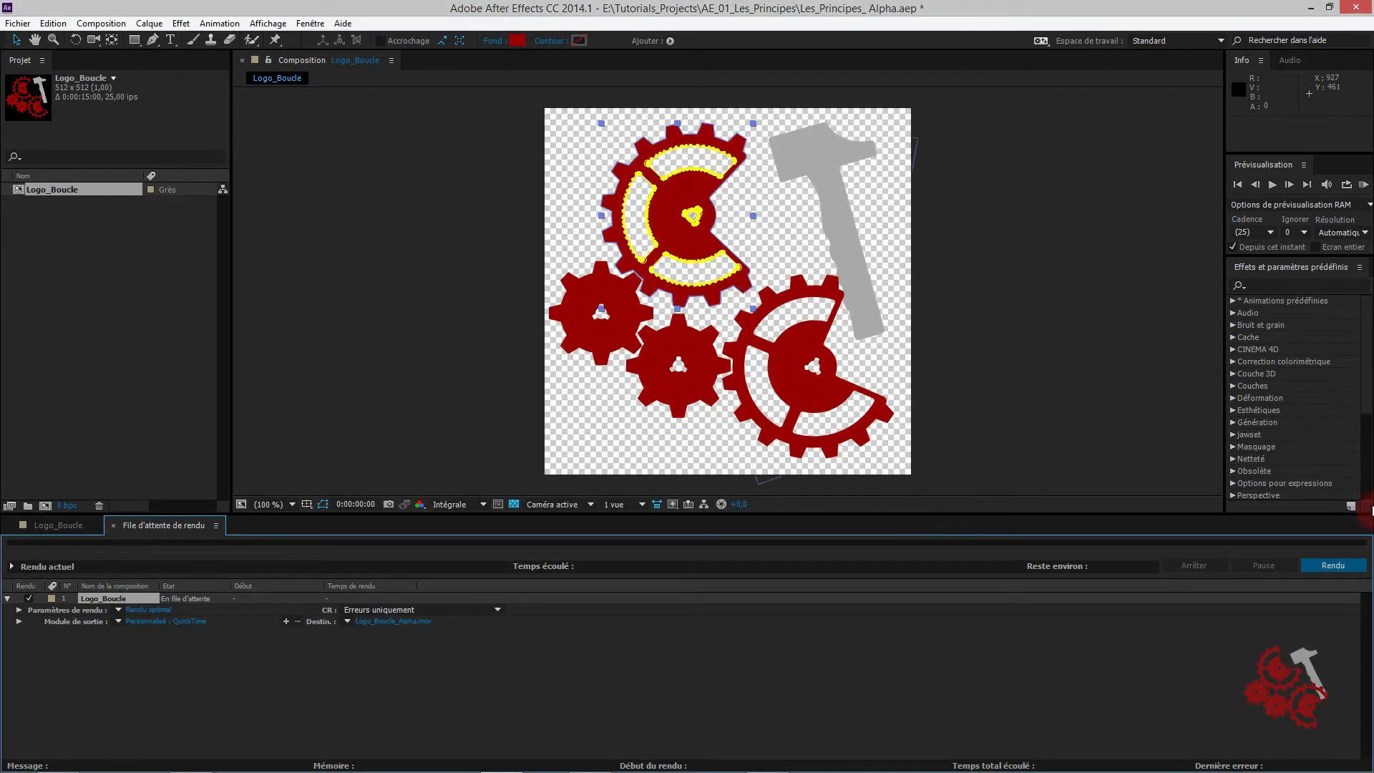
left_click(1339, 566)
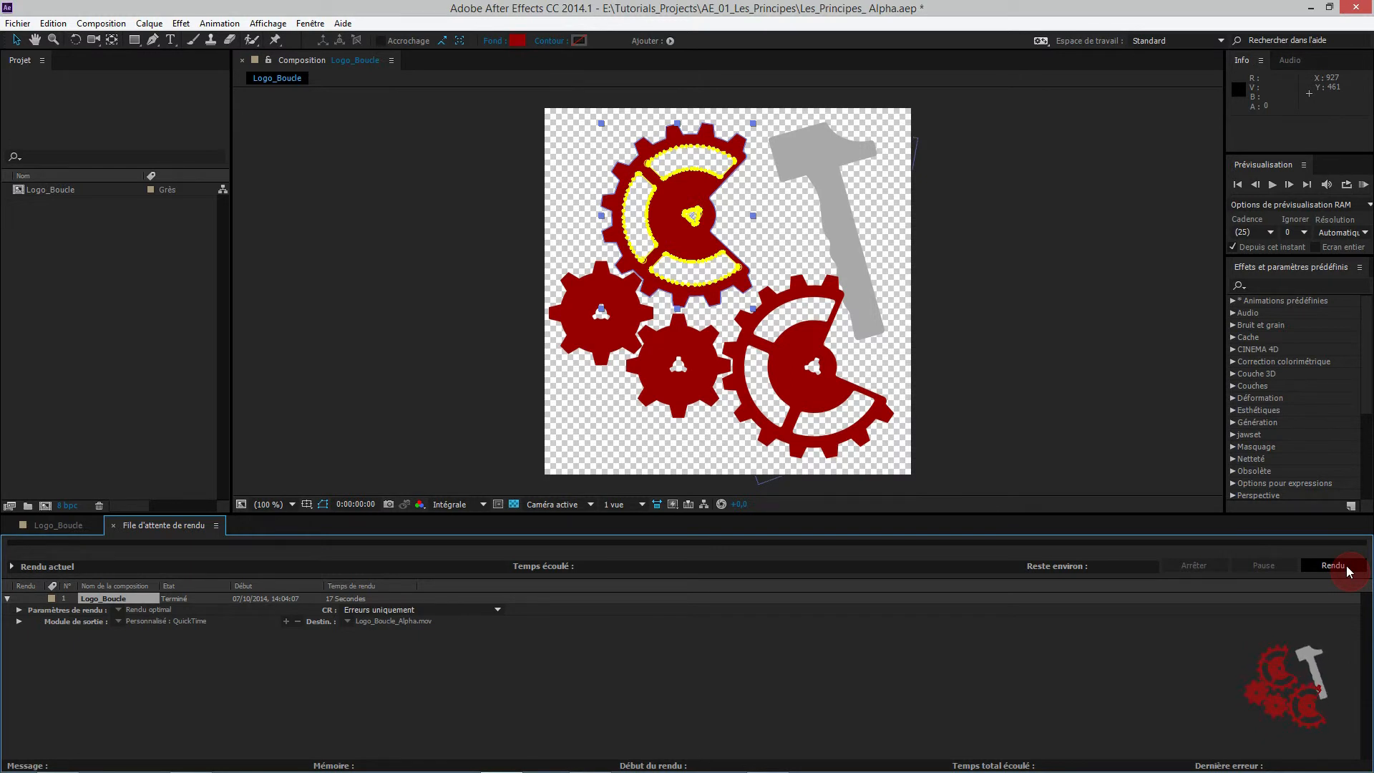
- Import the rendered Logo_Boucle_Alpha.mov from the Rendus folder into the project as footage
right_click(78, 301)
mouse_move(89, 367)
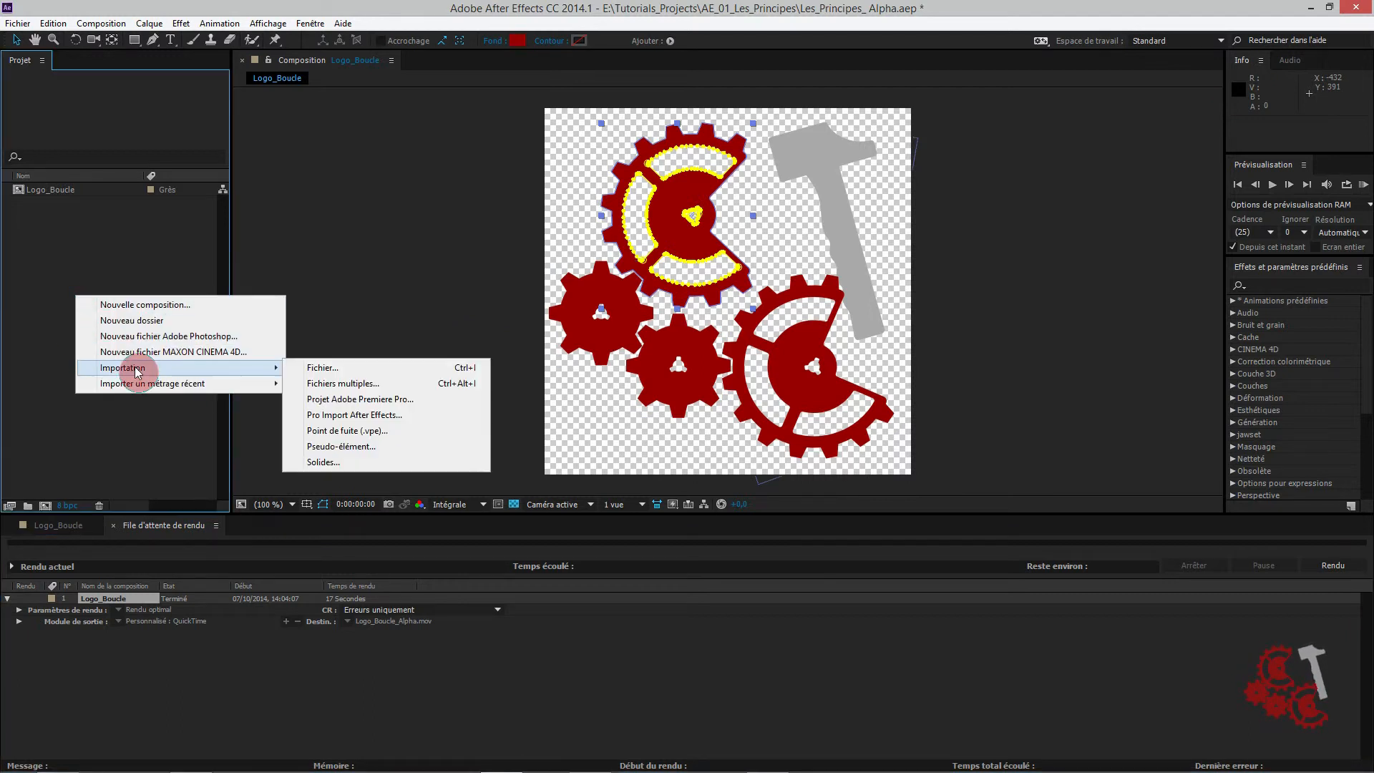
left_click(315, 369)
left_click(623, 173)
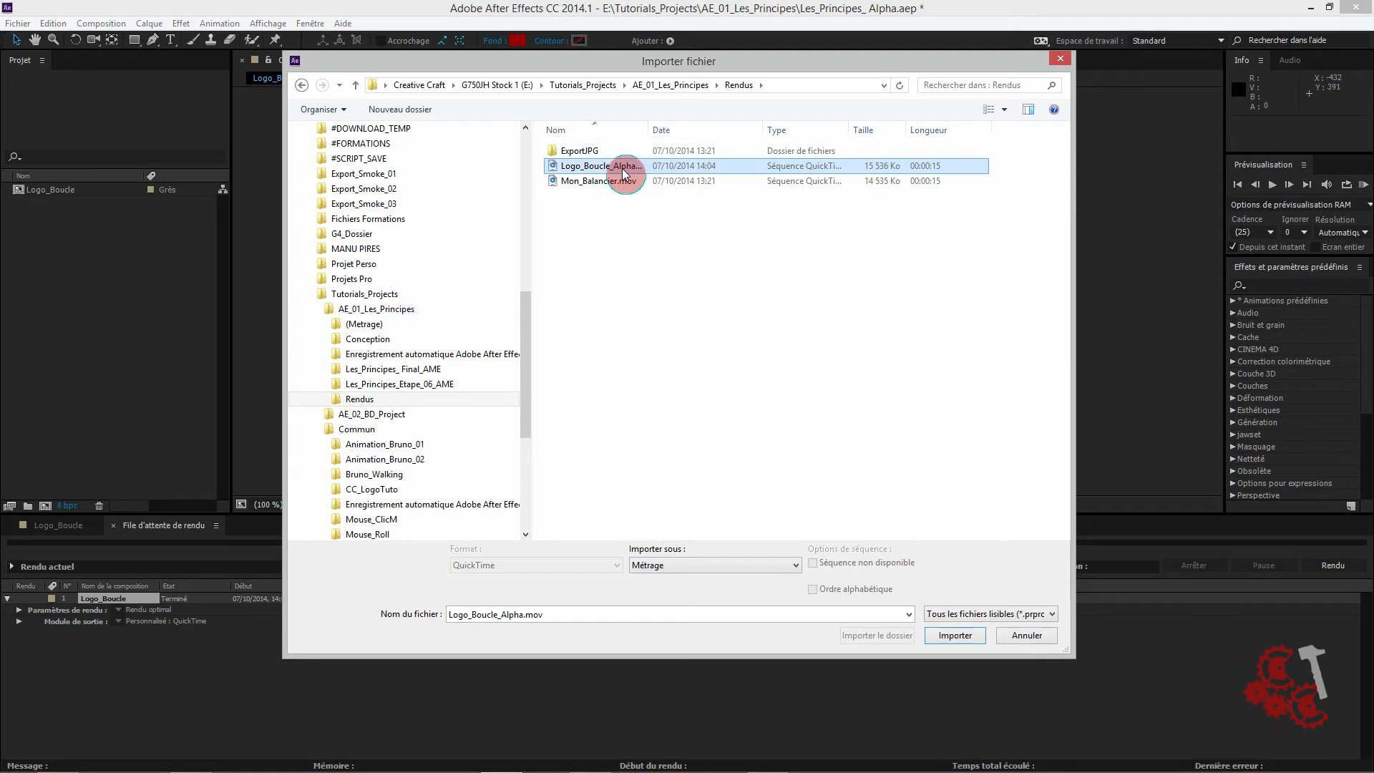
left_click(955, 635)
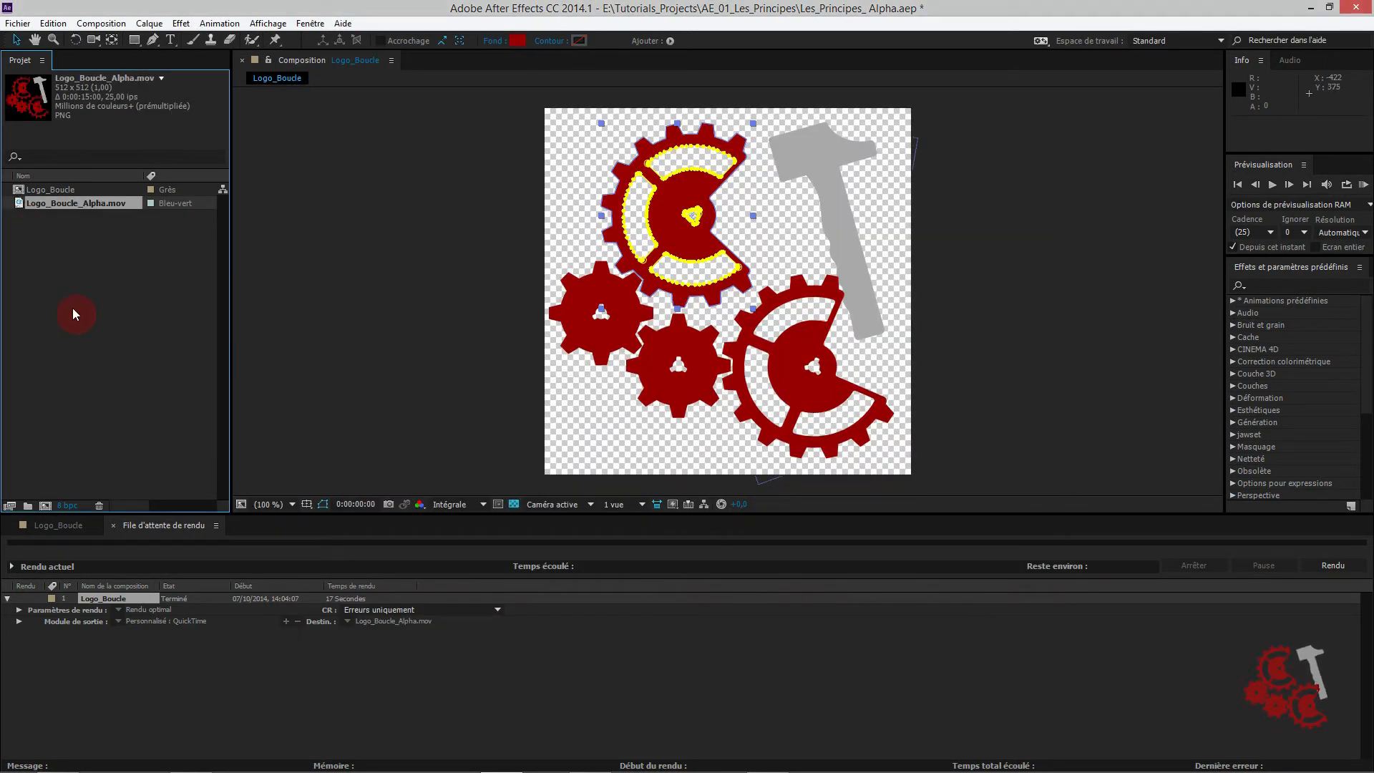
- Open Logo_Boucle_Alpha.mov in the footage viewer and show its transparency grid
double_click(20, 205)
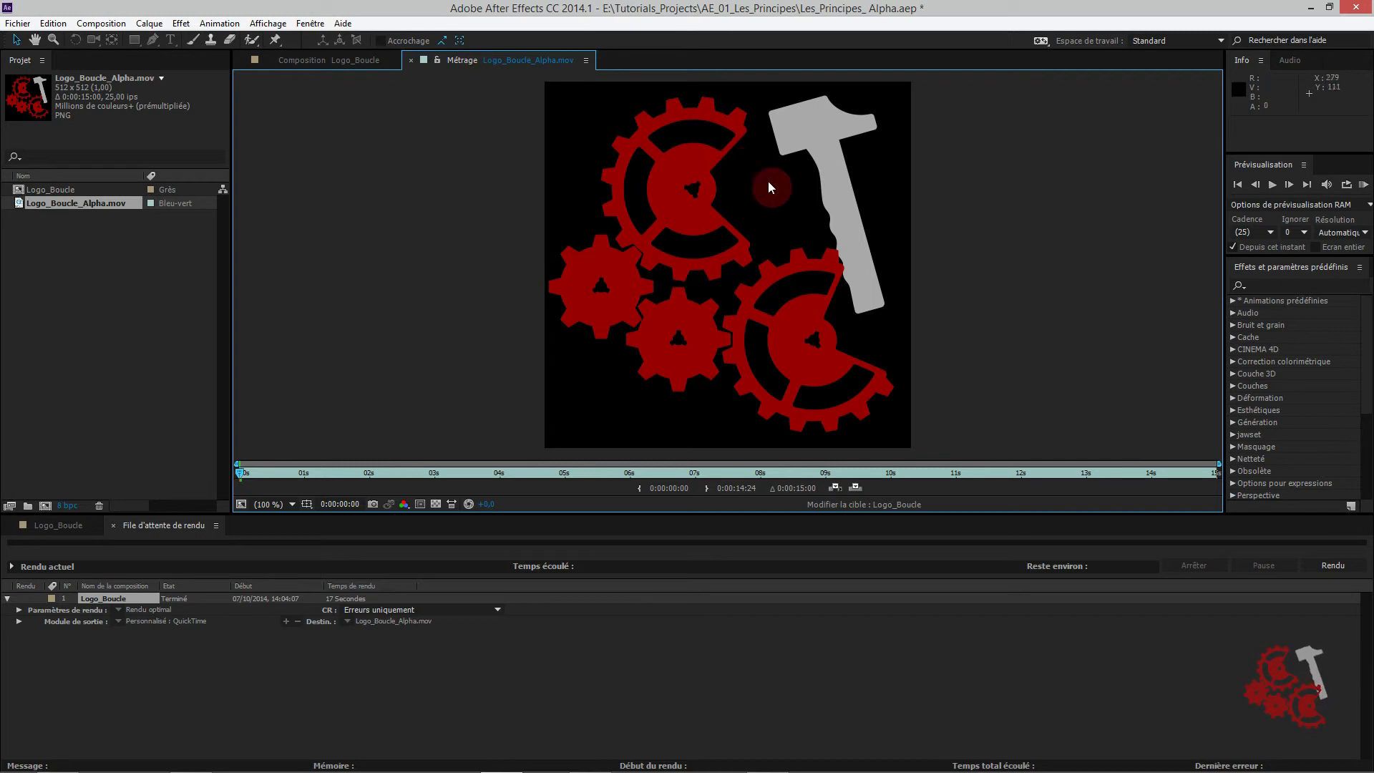
left_click(435, 505)
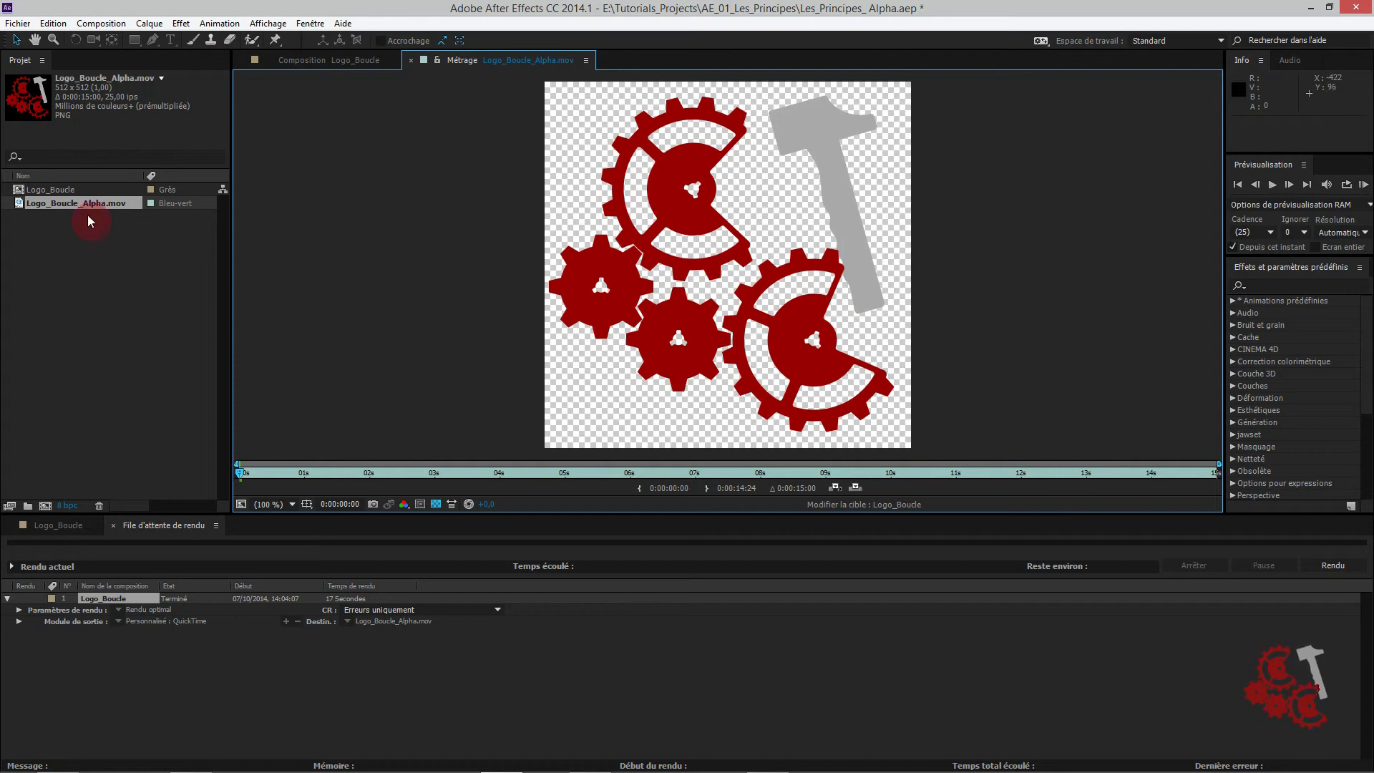
- Create a new composition using the HDTV 1080 25 preset with a duration of 0:05:00:00
right_click(91, 314)
left_click(166, 328)
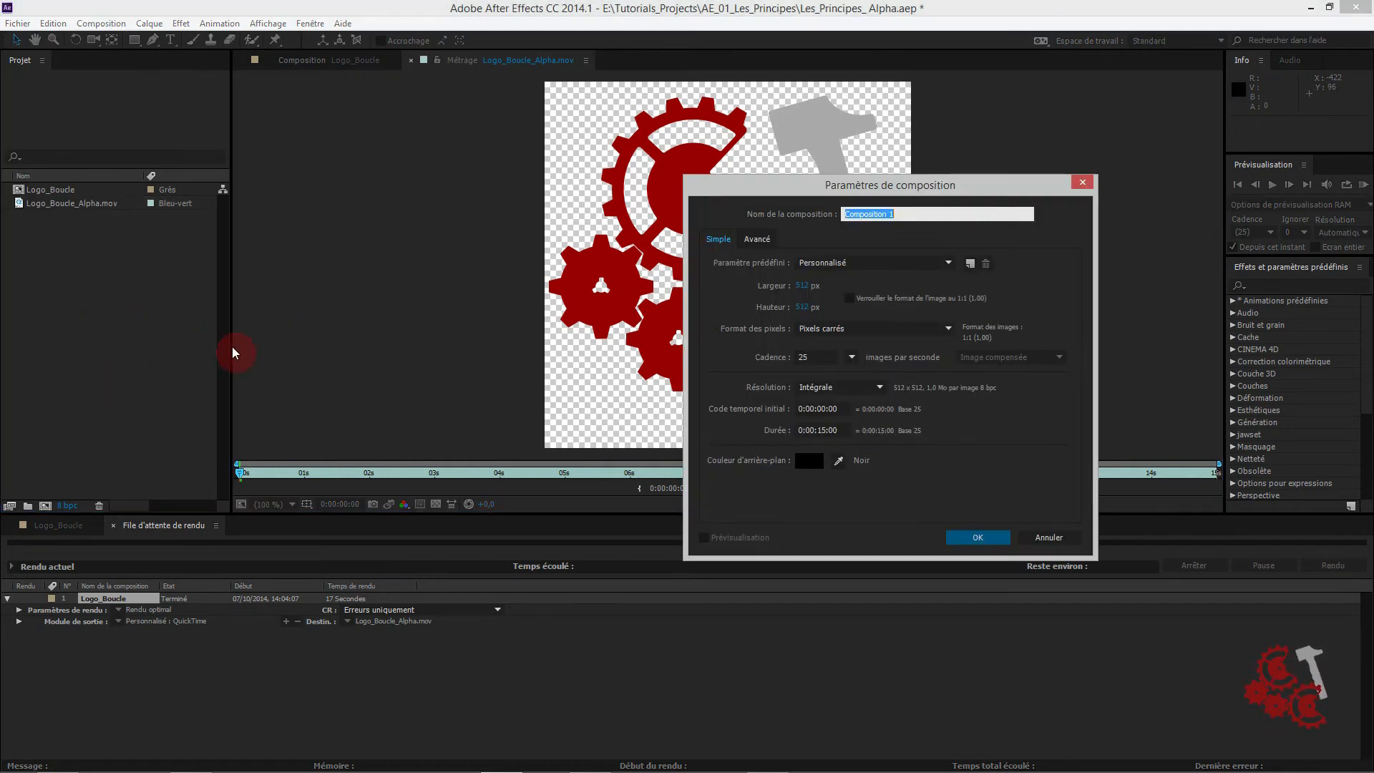
left_click(845, 267)
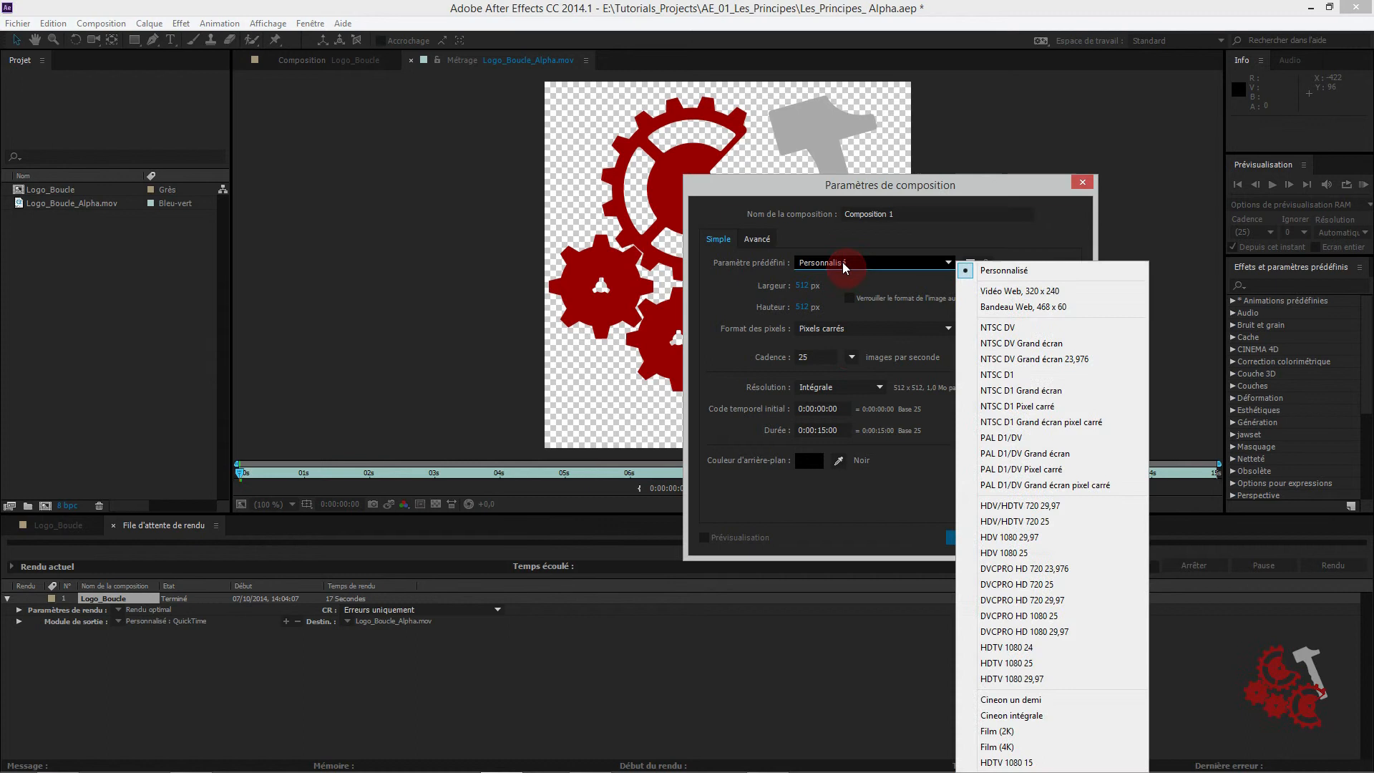
left_click(1015, 665)
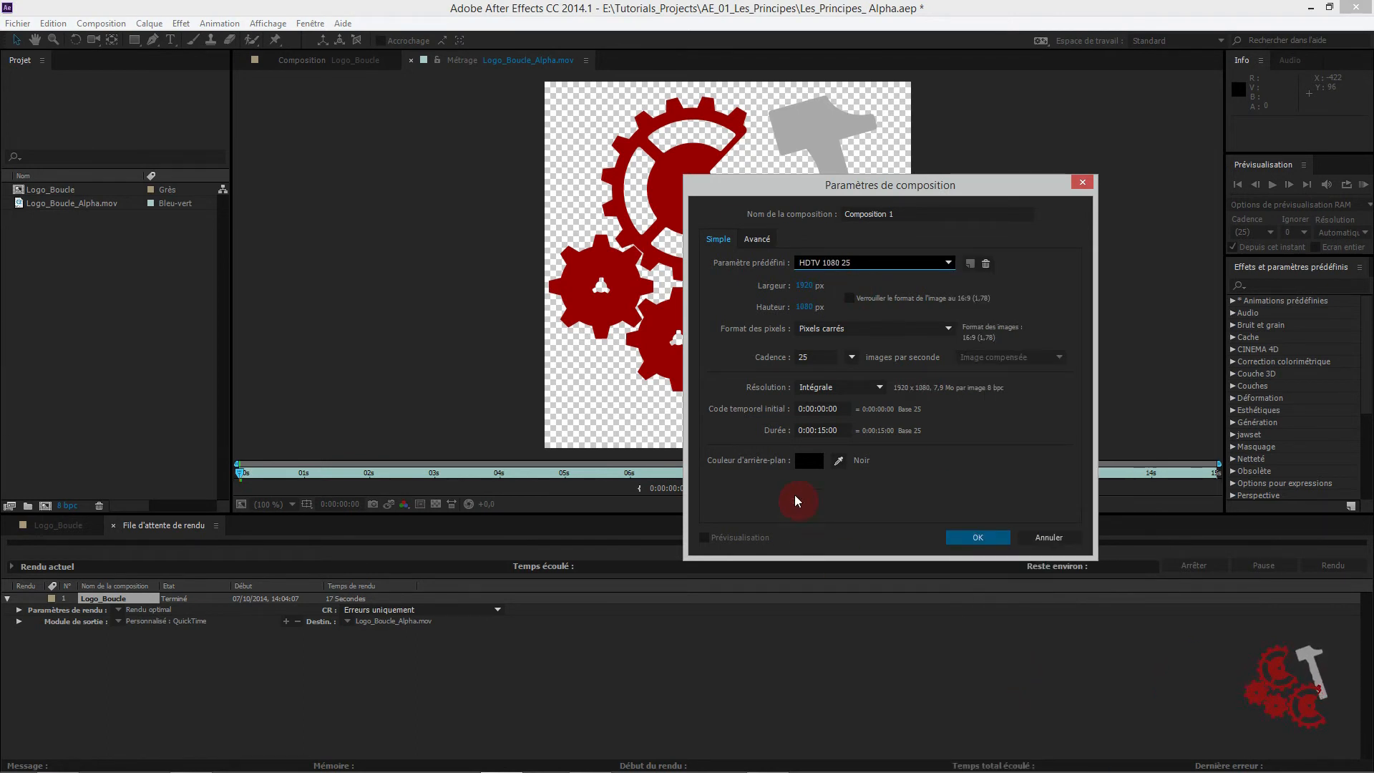
left_click_drag(844, 430, 675, 445)
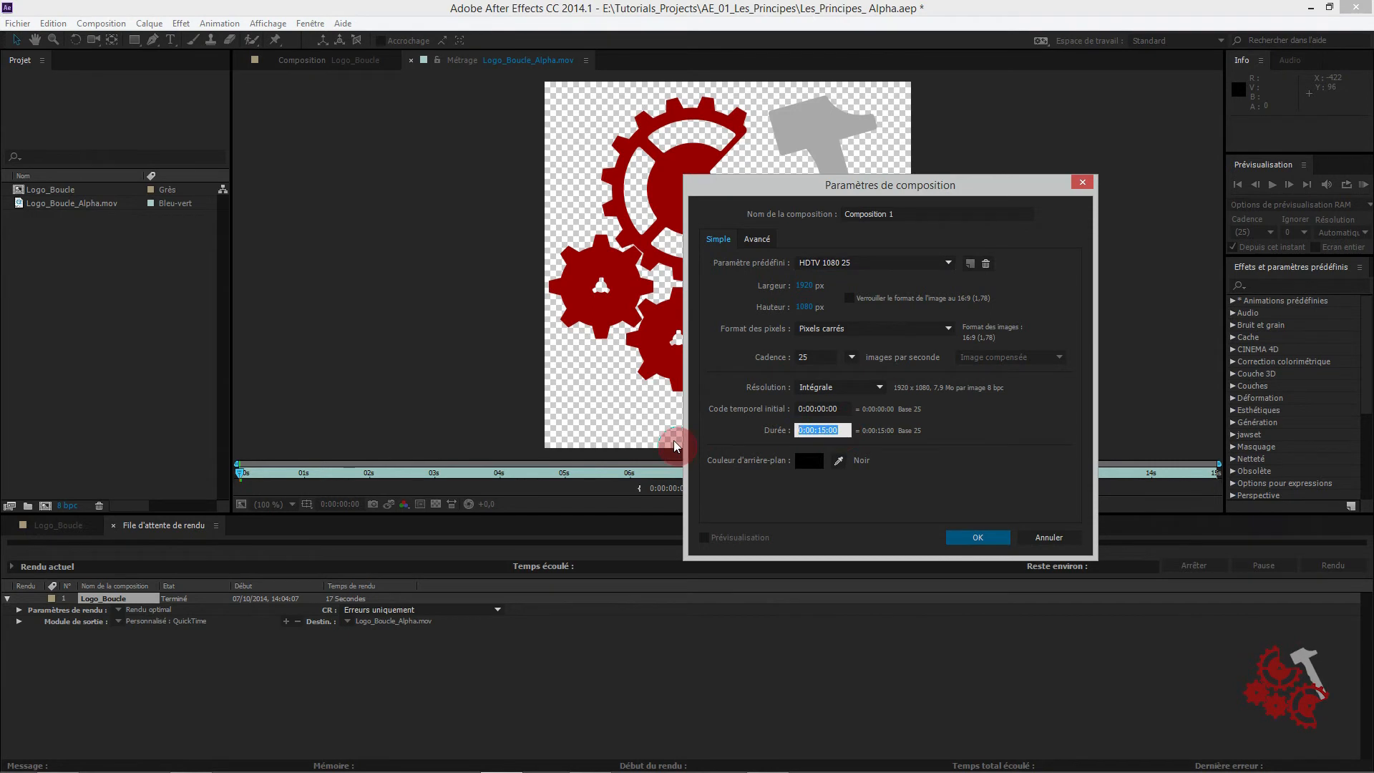
type("500")
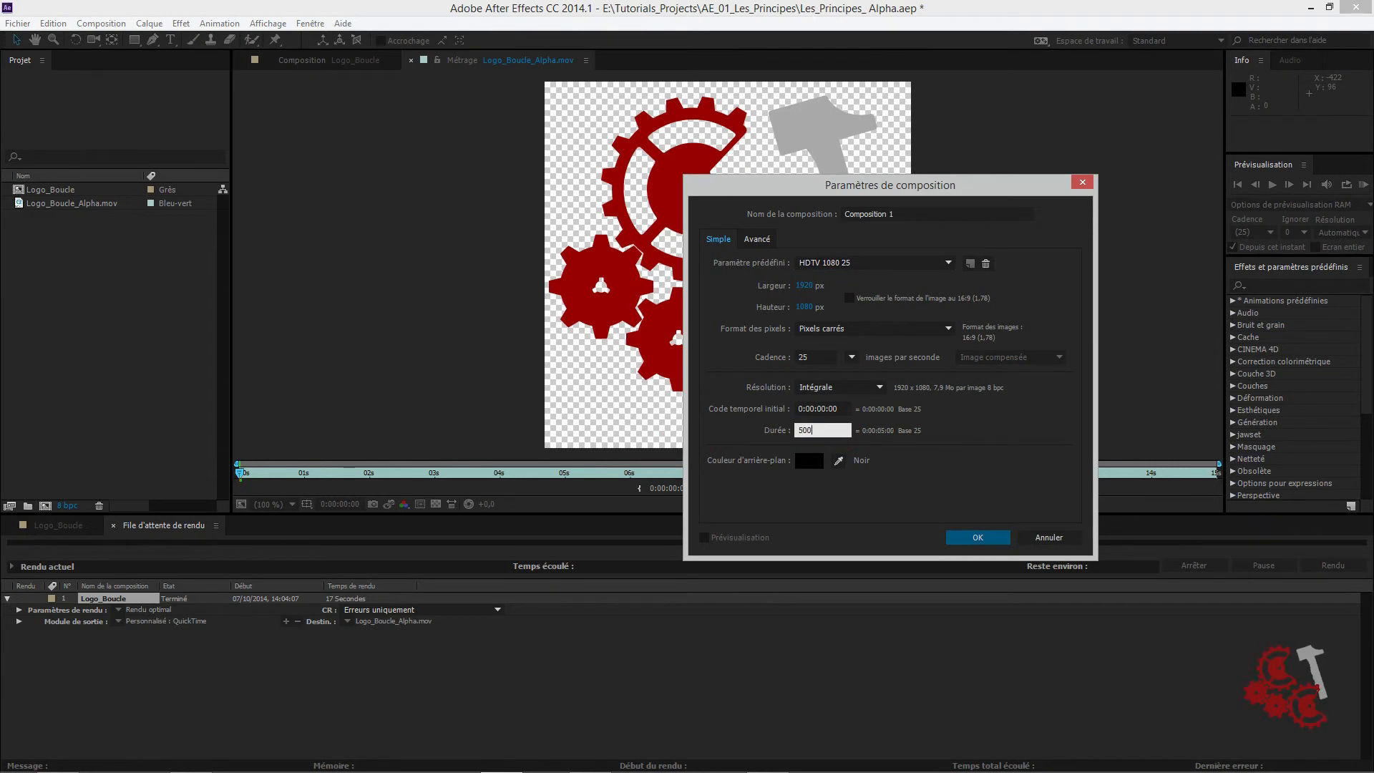
type("00")
left_click(977, 537)
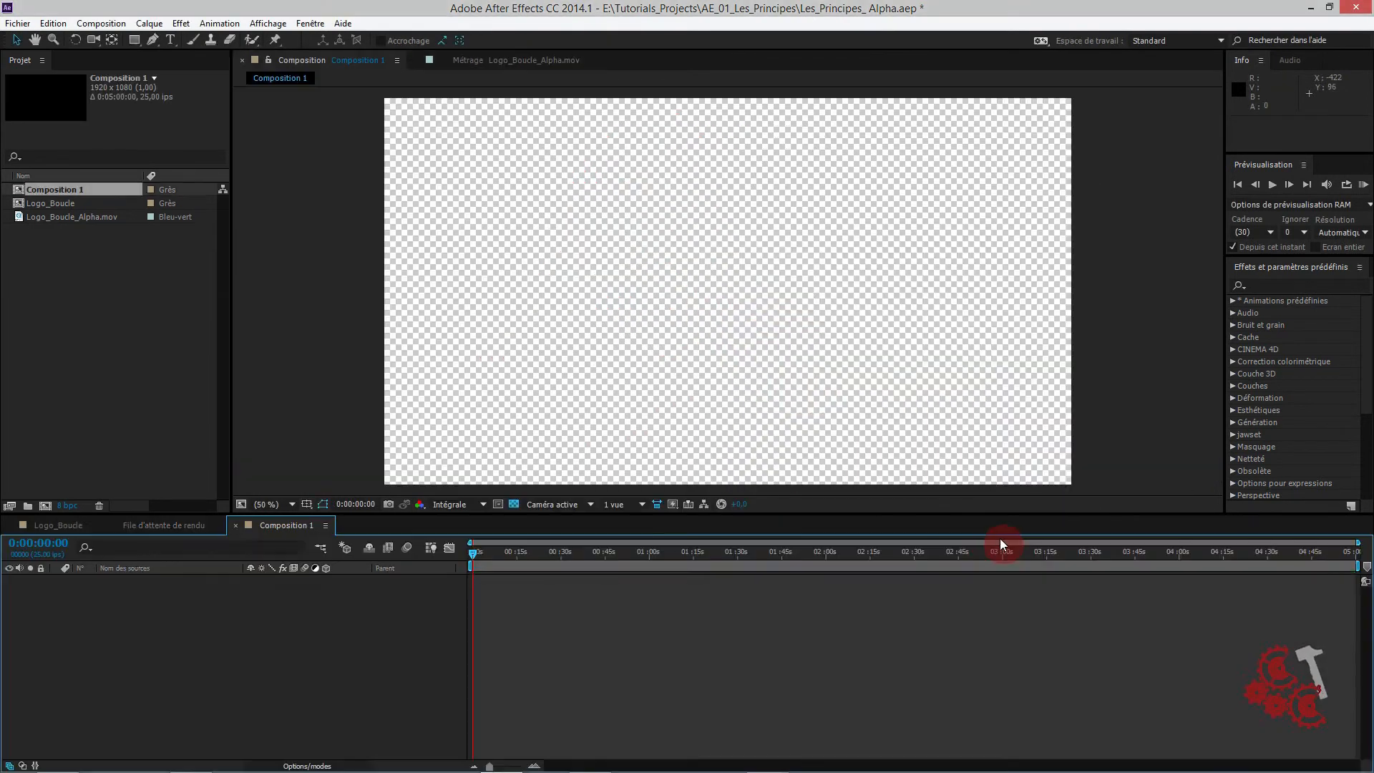
- Rename the new composition as Test_Logo
left_click(57, 191)
key("Return")
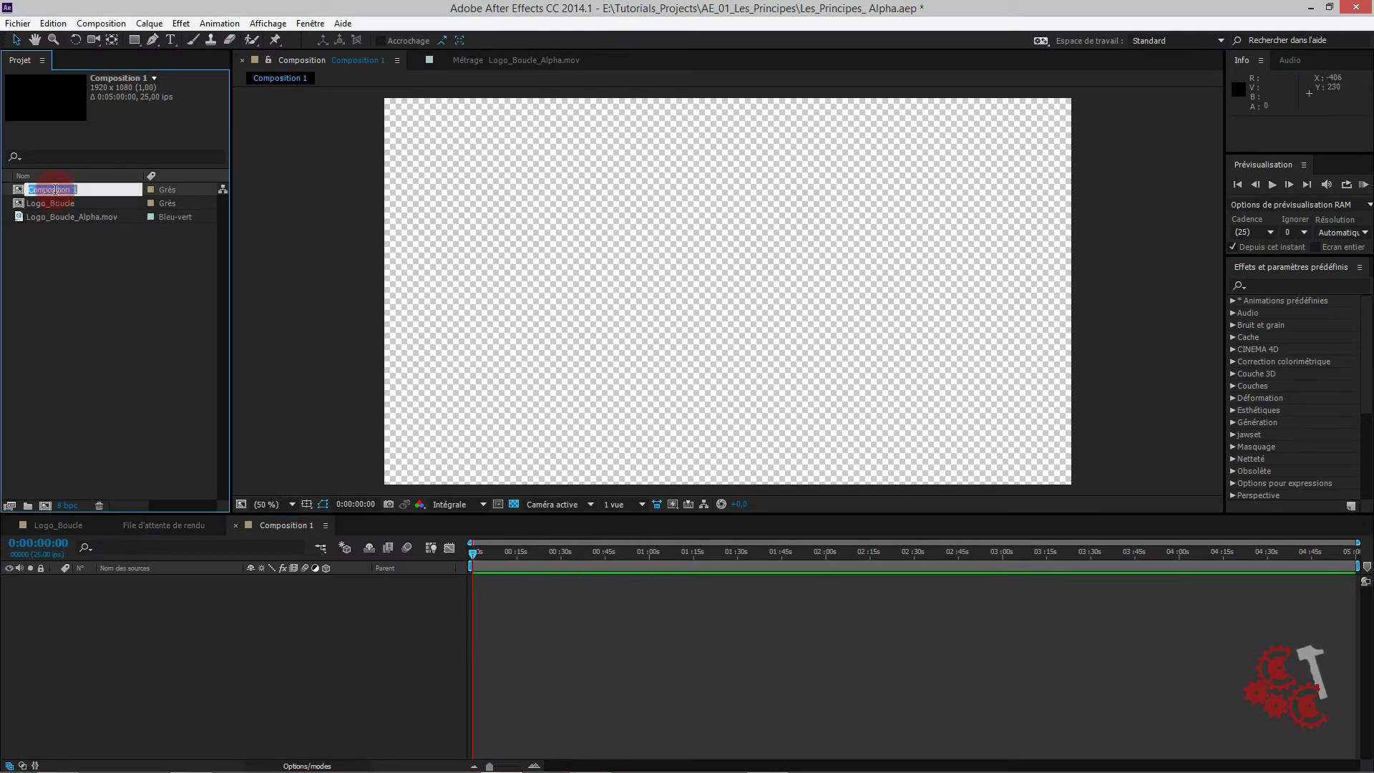
type("Test_Lo")
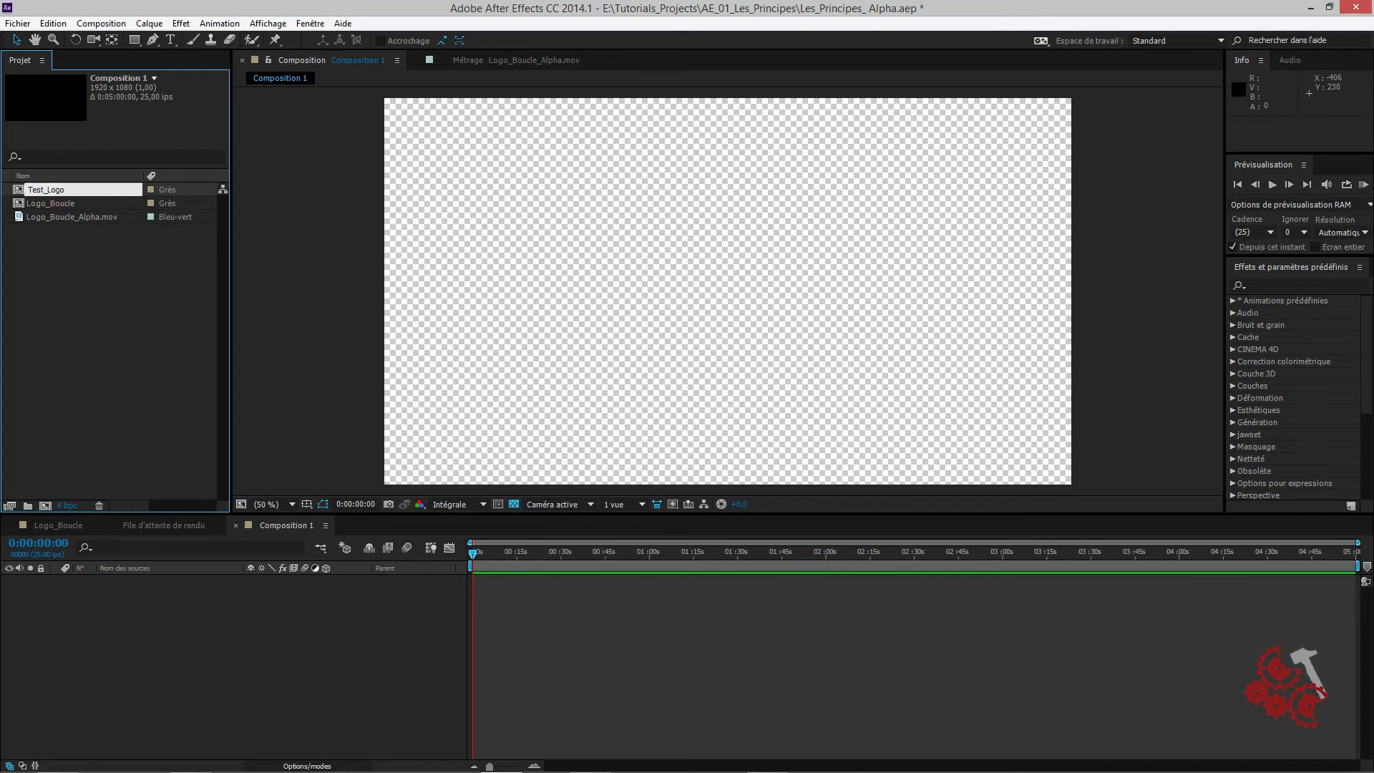
type("go")
left_click(57, 190)
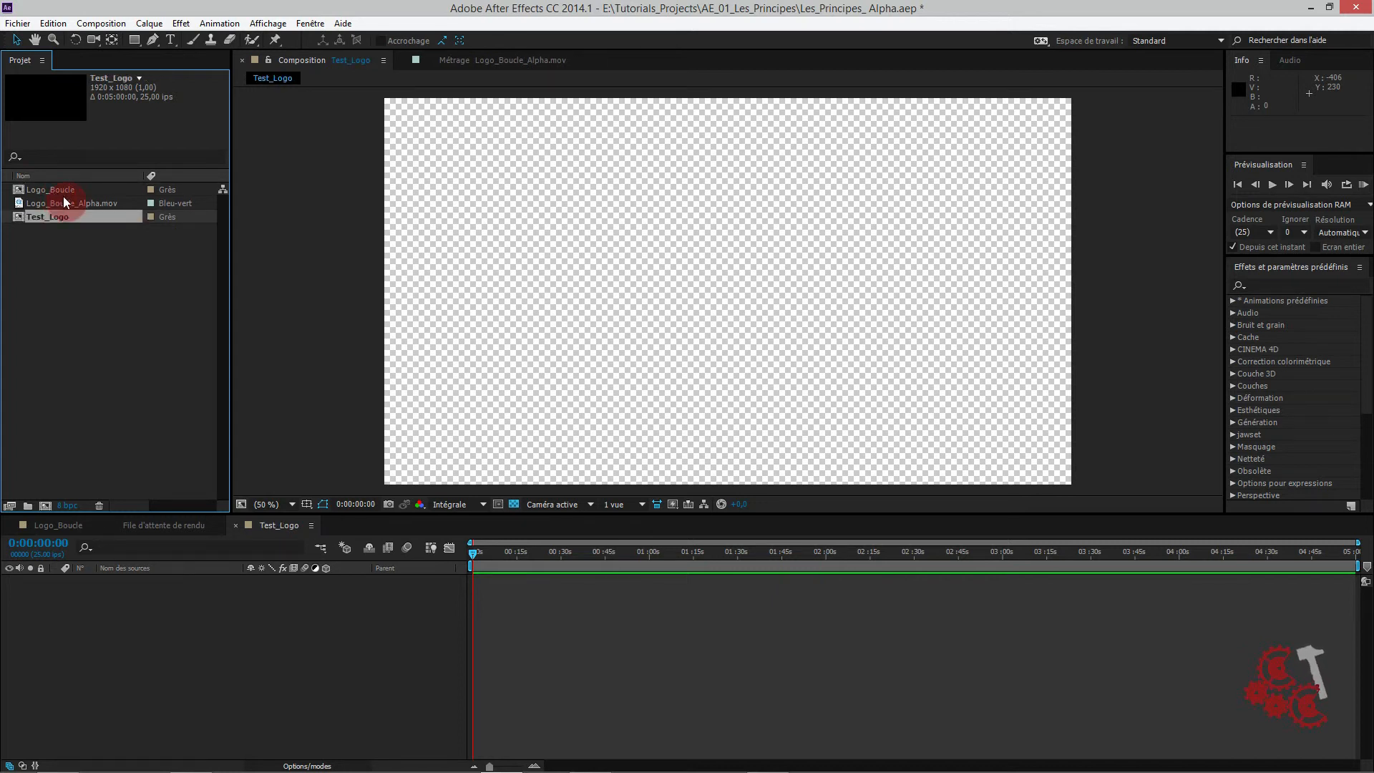
- Add Logo_Boucle_Alpha.mov to the Test_Logo composition and scale the layer to 35 %
left_click_drag(53, 204, 741, 304)
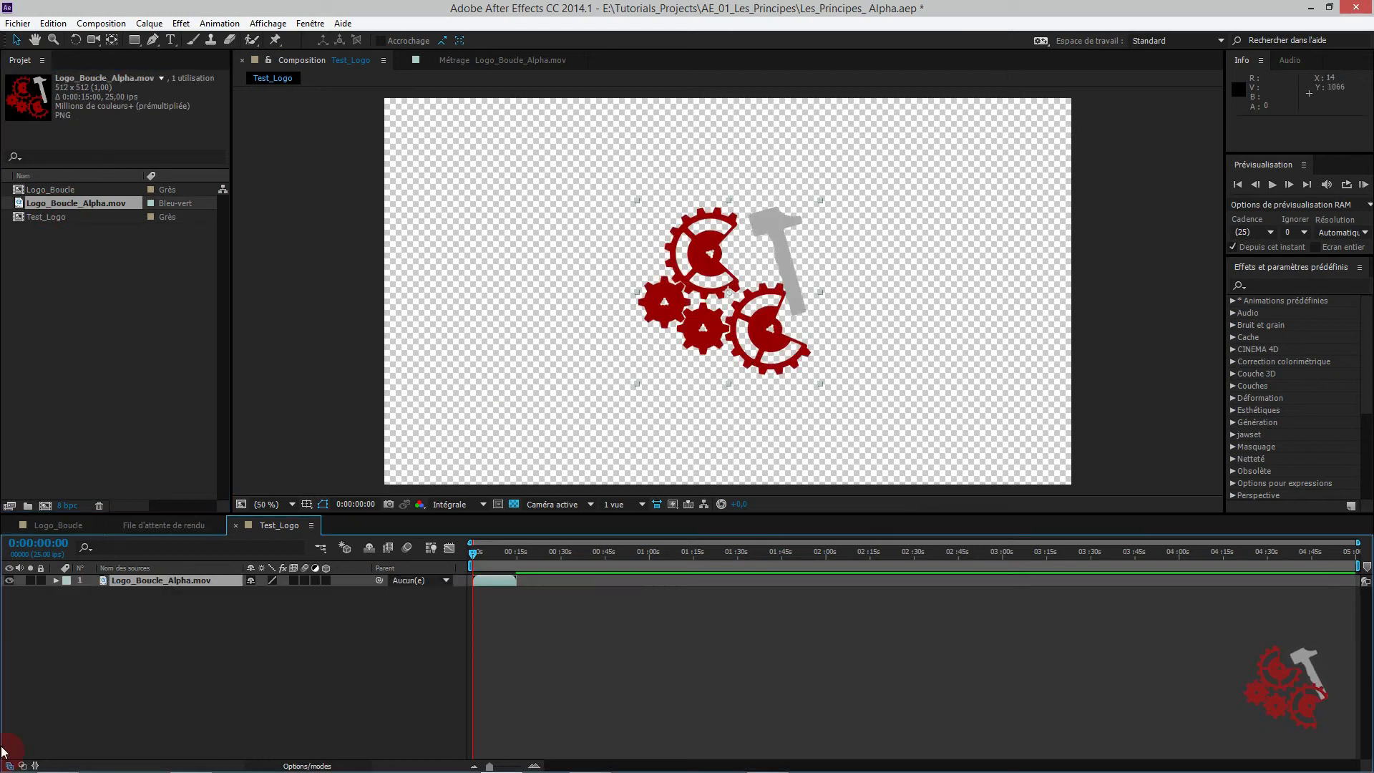
key("s")
left_click_drag(297, 600, 267, 599)
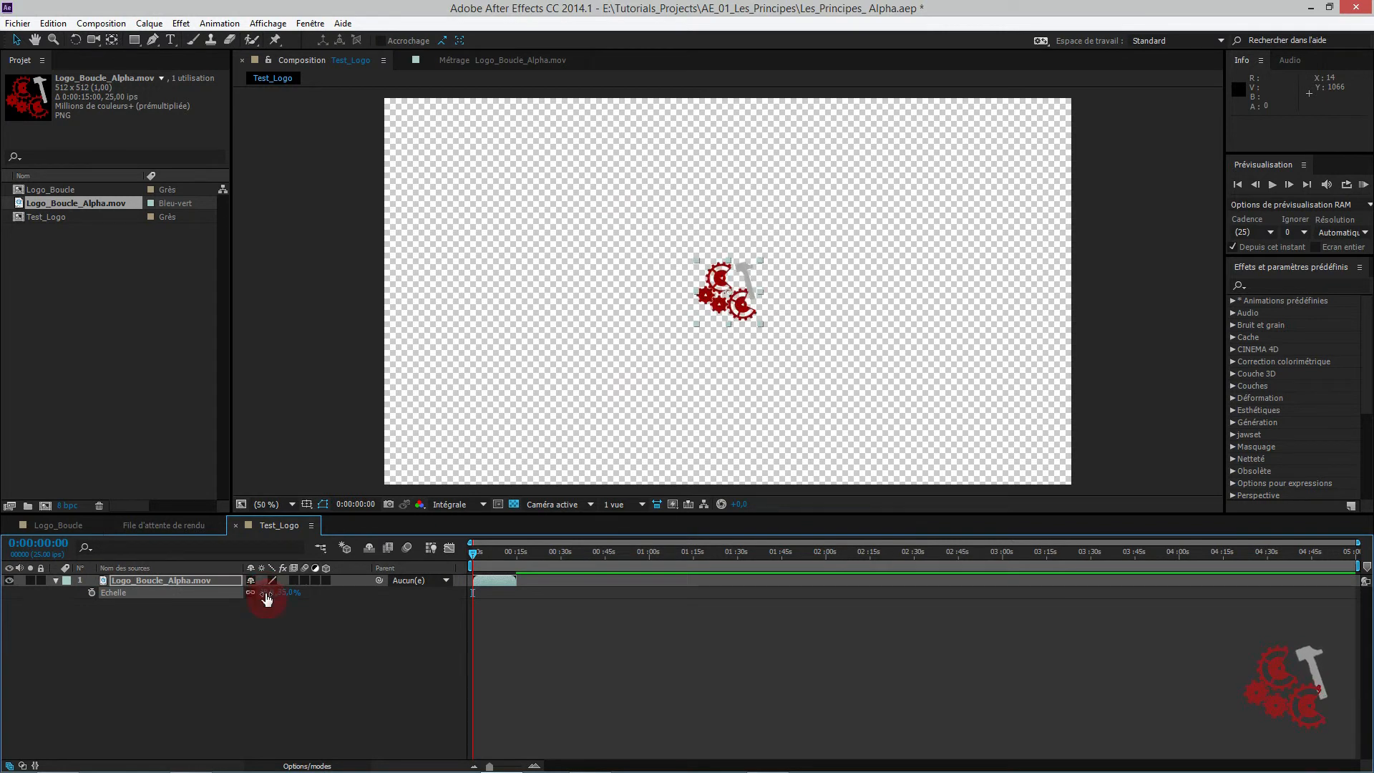
- Move the logo layer to the upper-right corner of the frame, at about 1762, 138
left_click_drag(744, 305, 1033, 165)
left_click_drag(474, 554, 426, 561)
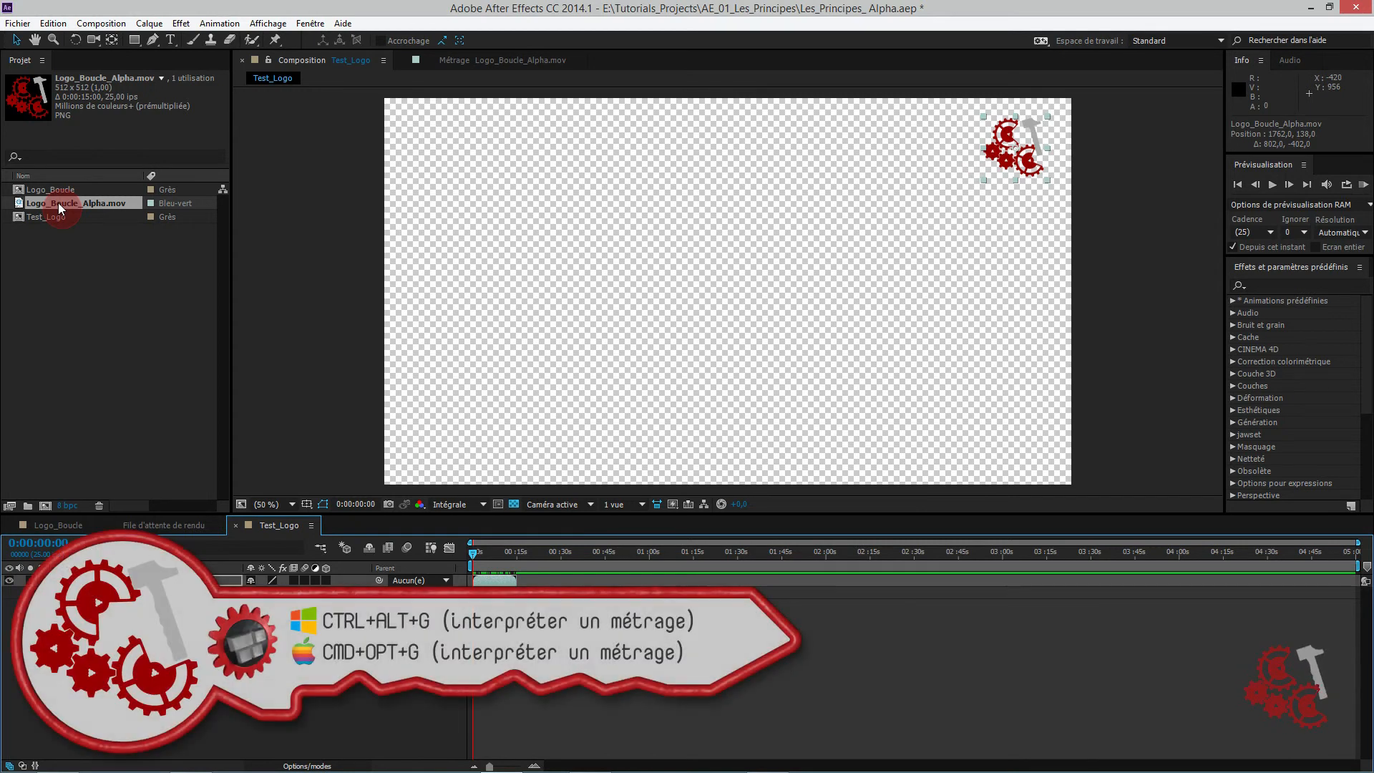
- Interpret the Logo_Boucle_Alpha.mov footage so that it loops 10 times
right_click(21, 208)
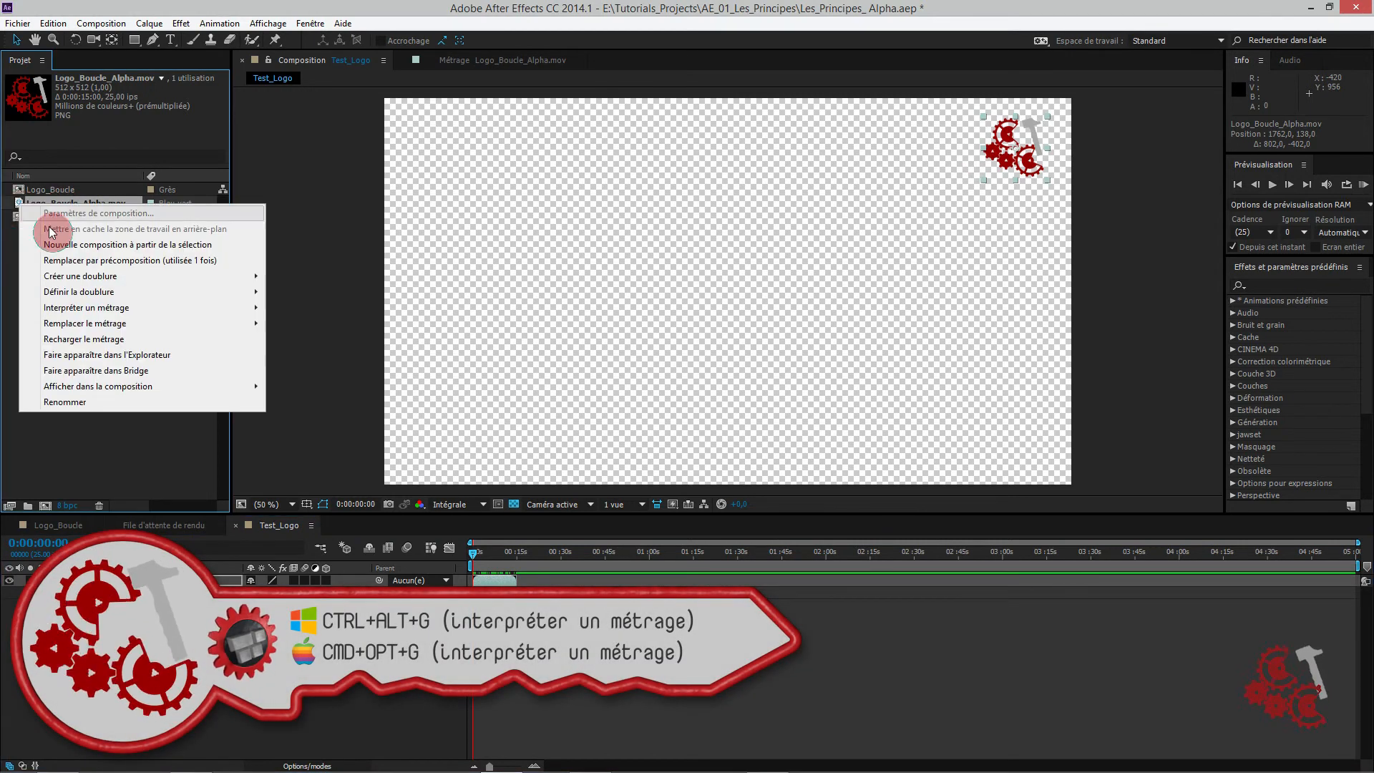
left_click(95, 314)
left_click(339, 313)
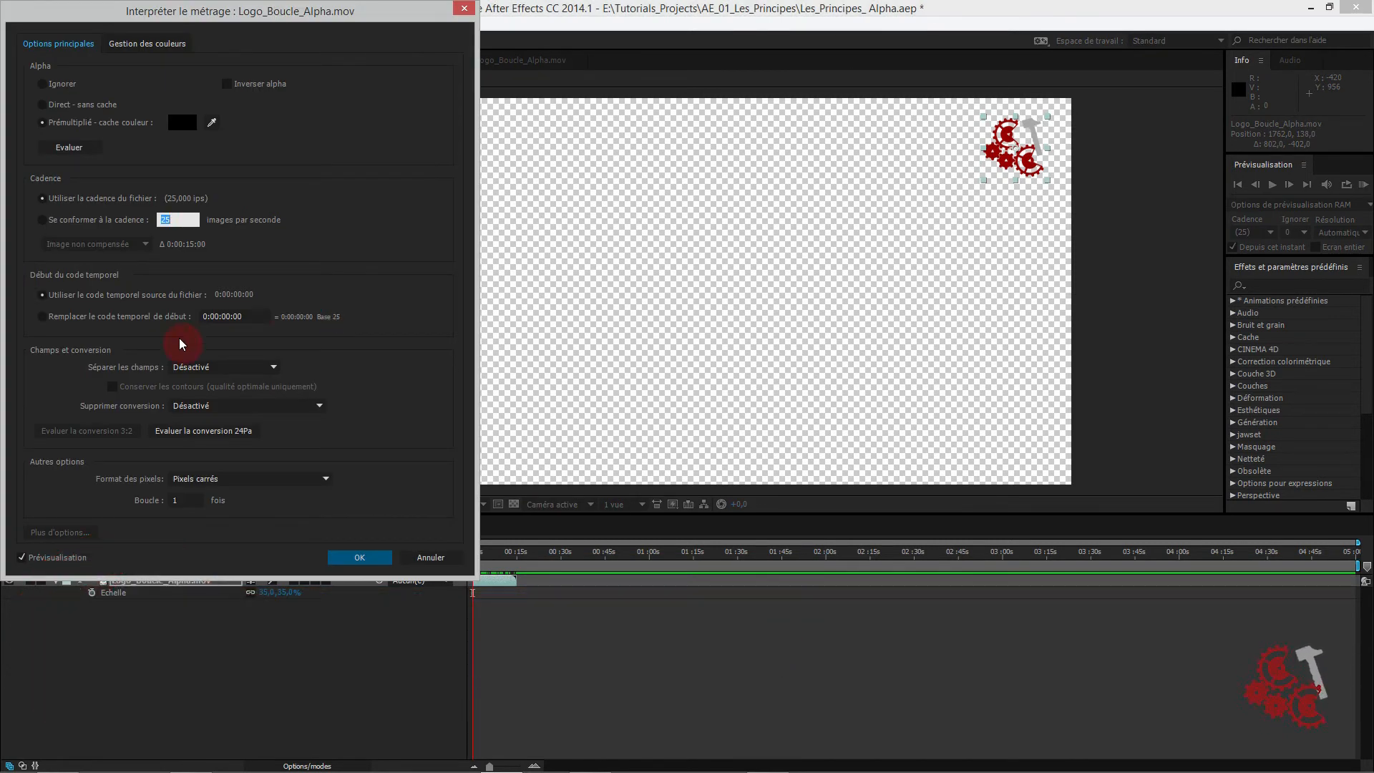
left_click(195, 499)
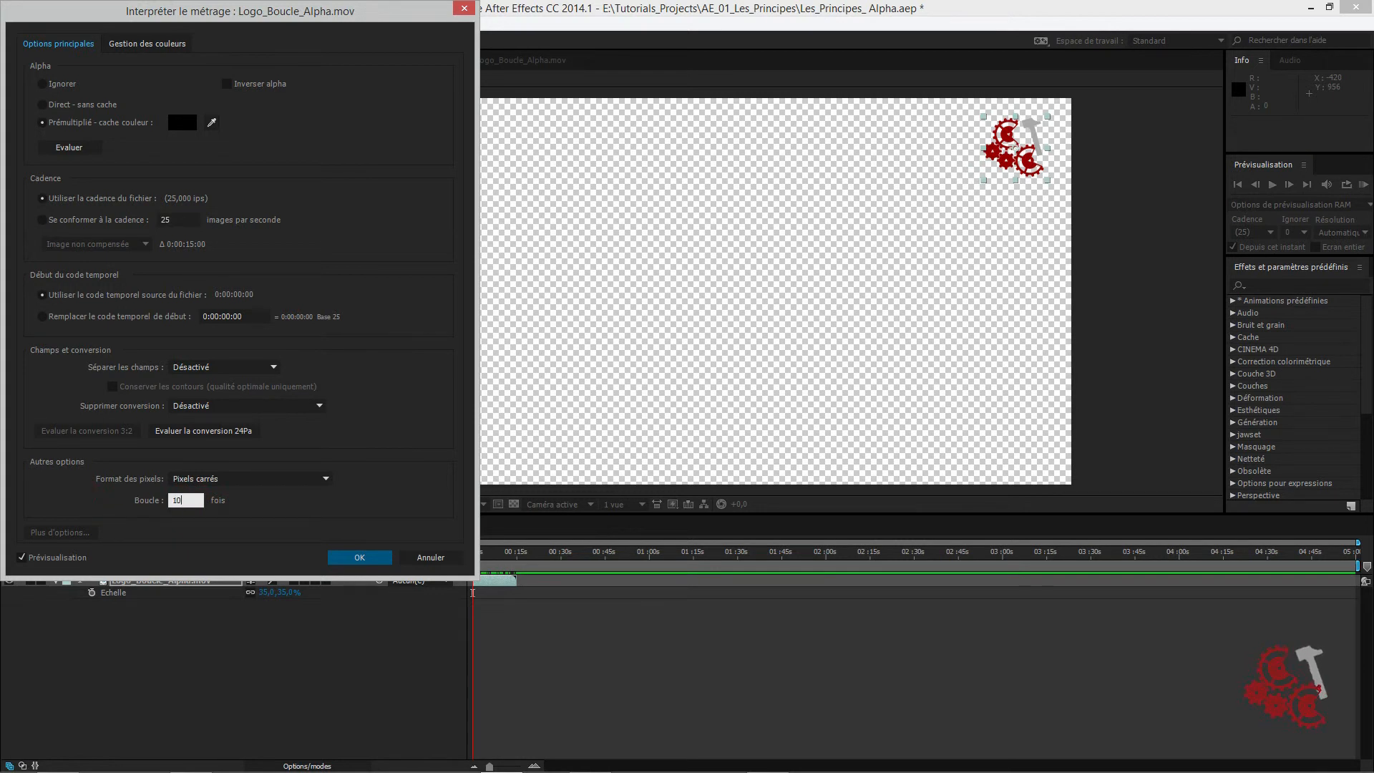
left_click(359, 557)
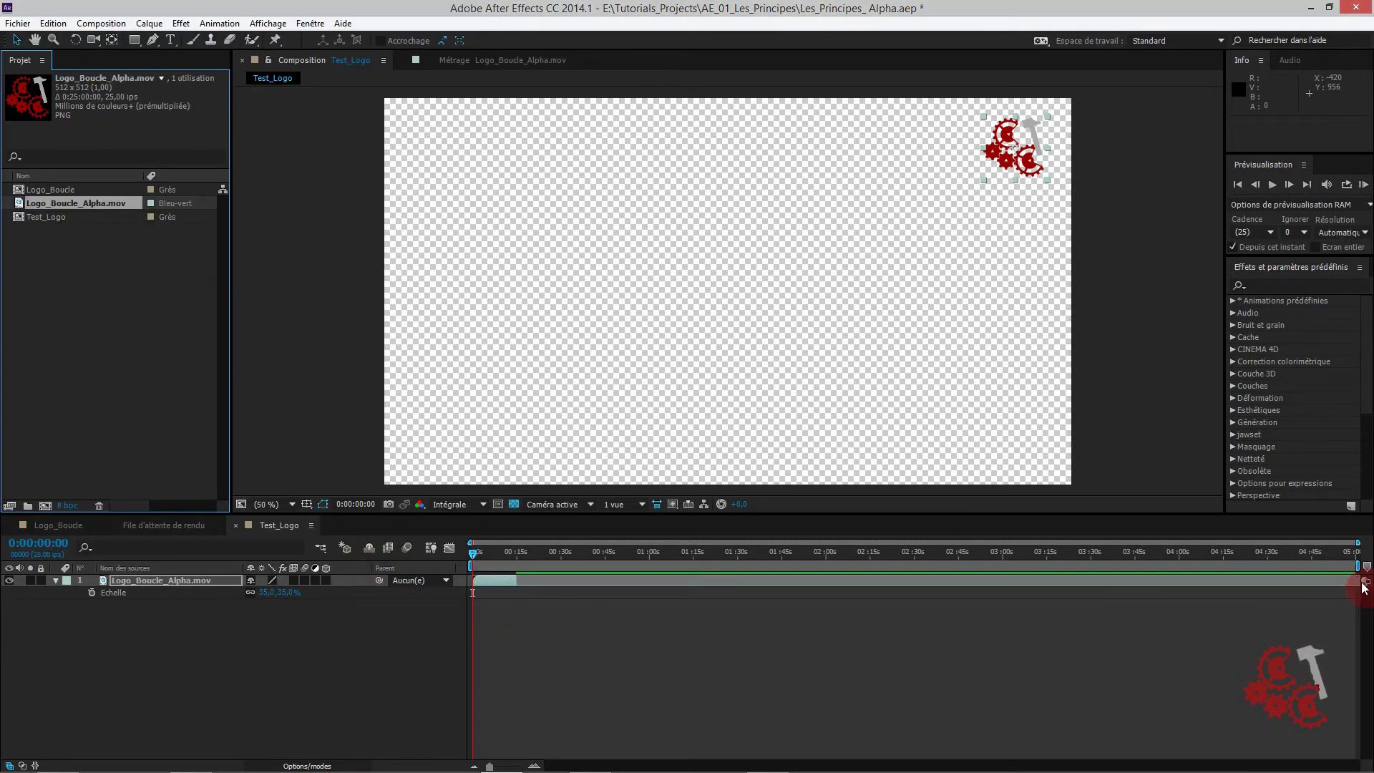
- Extend the logo layer's out point to the end of the Test_Logo composition and run a RAM preview
left_click_drag(520, 573, 1367, 622)
left_click_drag(473, 555, 441, 591)
key("KP_0")
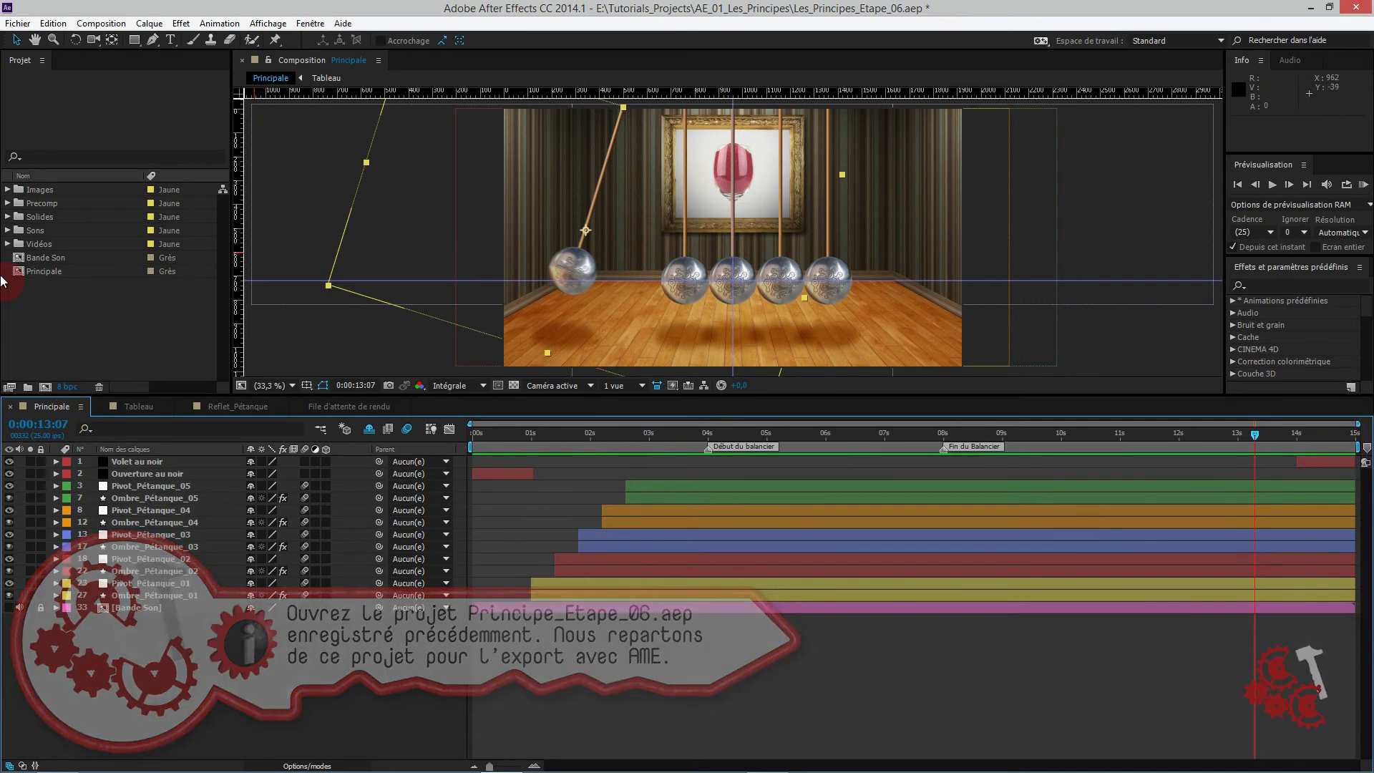
- Save the Les_Principes_Etape_06 project and add the Principale composition to the Adobe Media Encoder queue
left_click(195, 681)
key("ctrl+s")
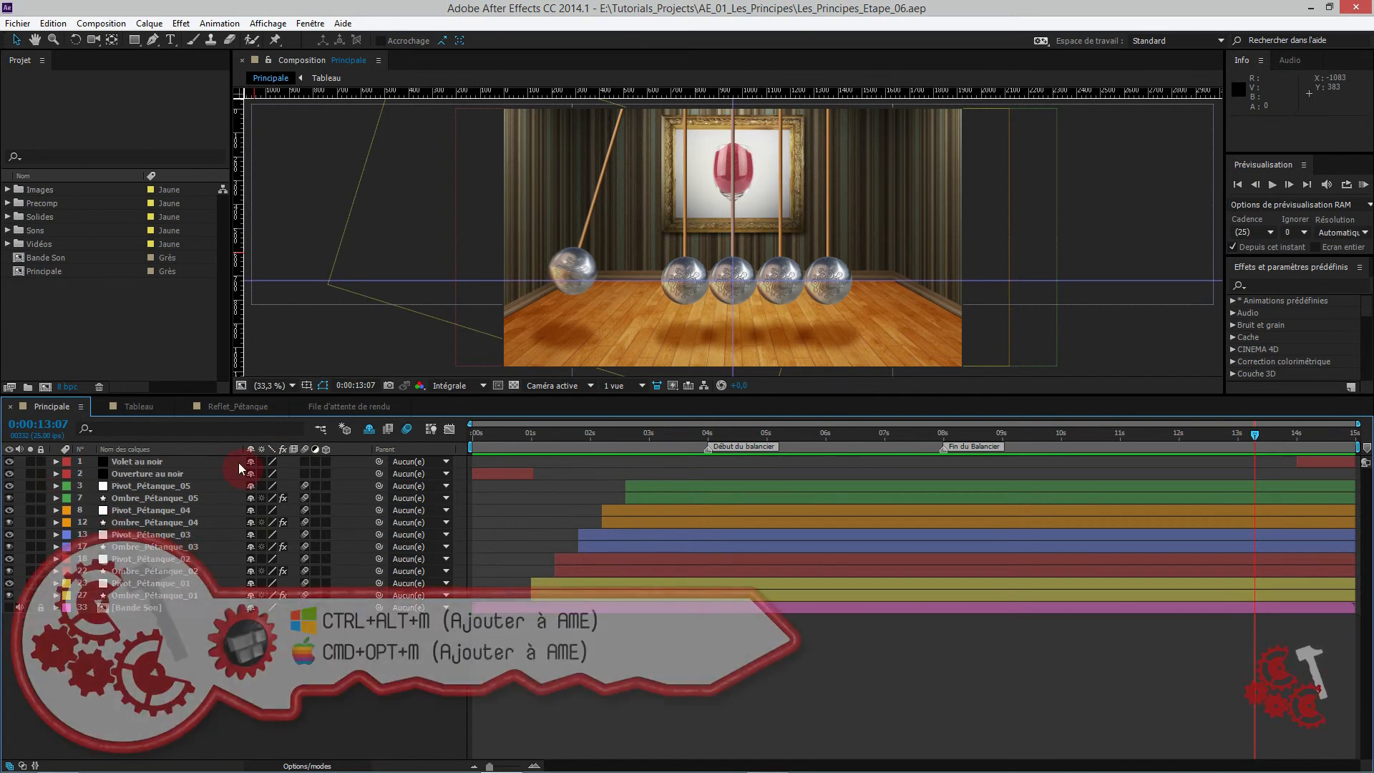
left_click(102, 23)
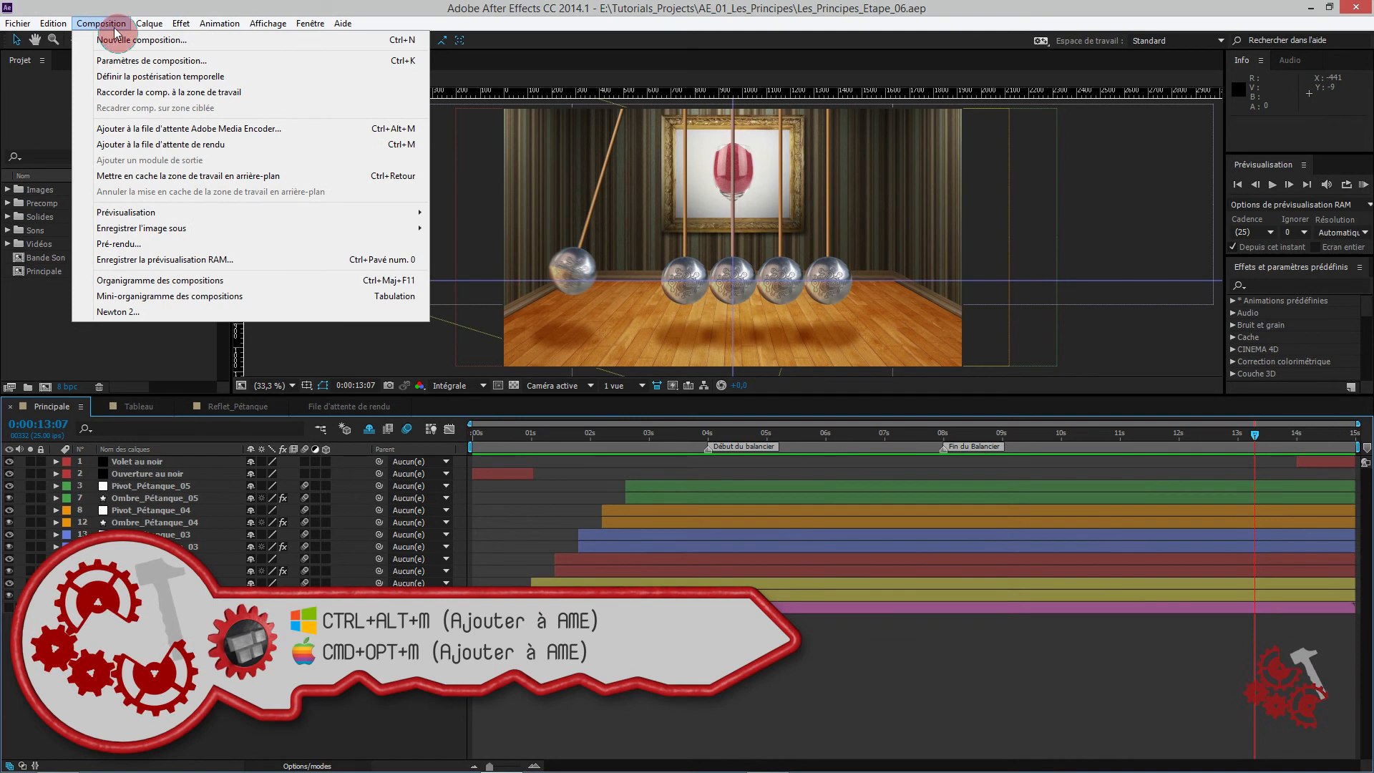
left_click(165, 130)
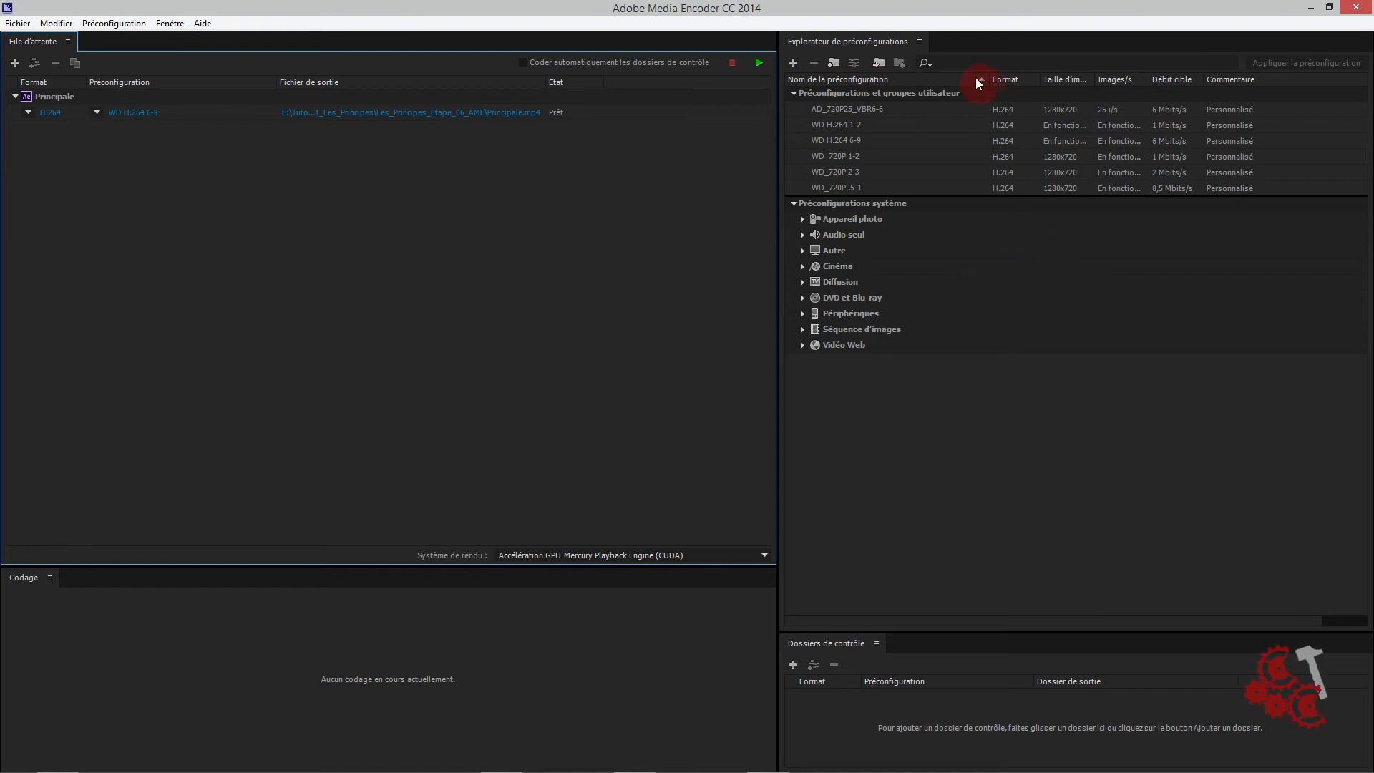
- Search the encoder presets for "youtube" and apply YouTube 1080p HD to the queued Principale output
left_click(954, 63)
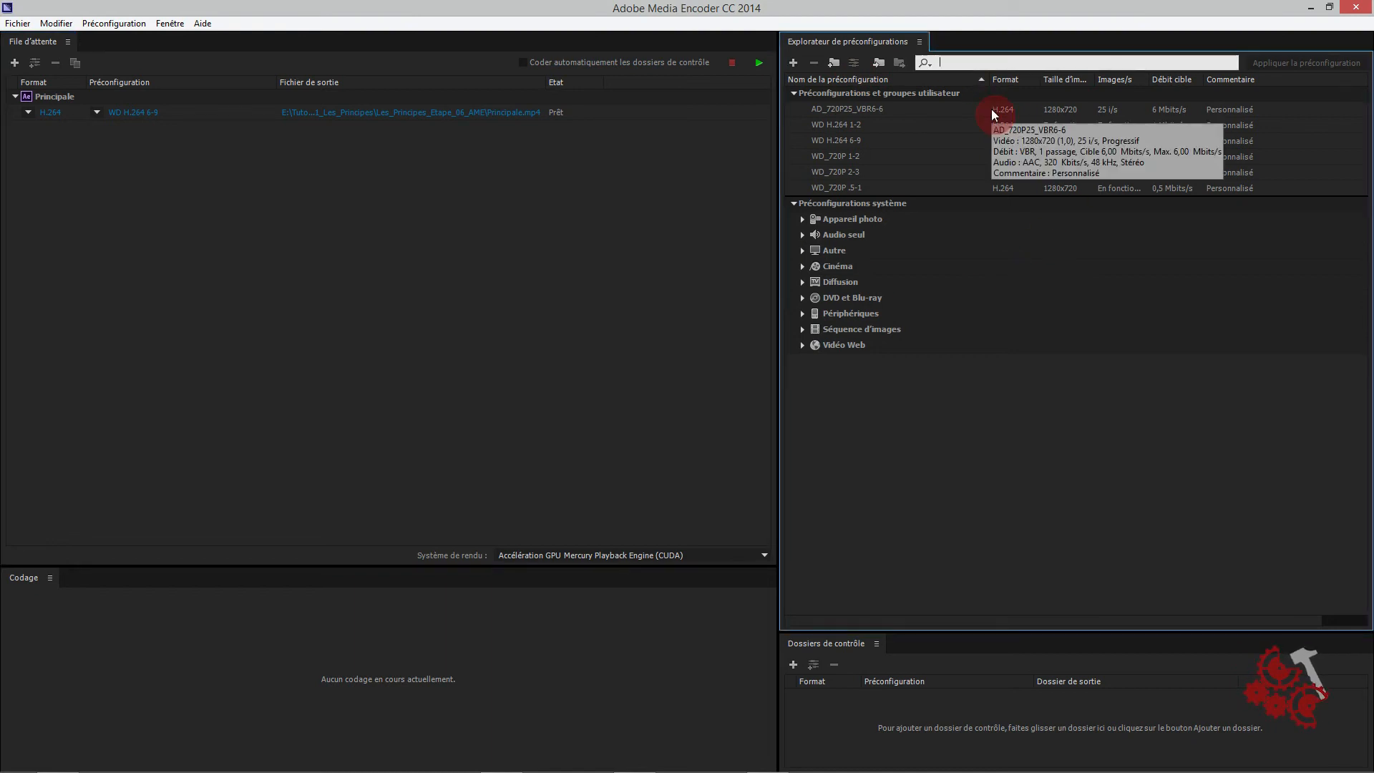
type("youtube")
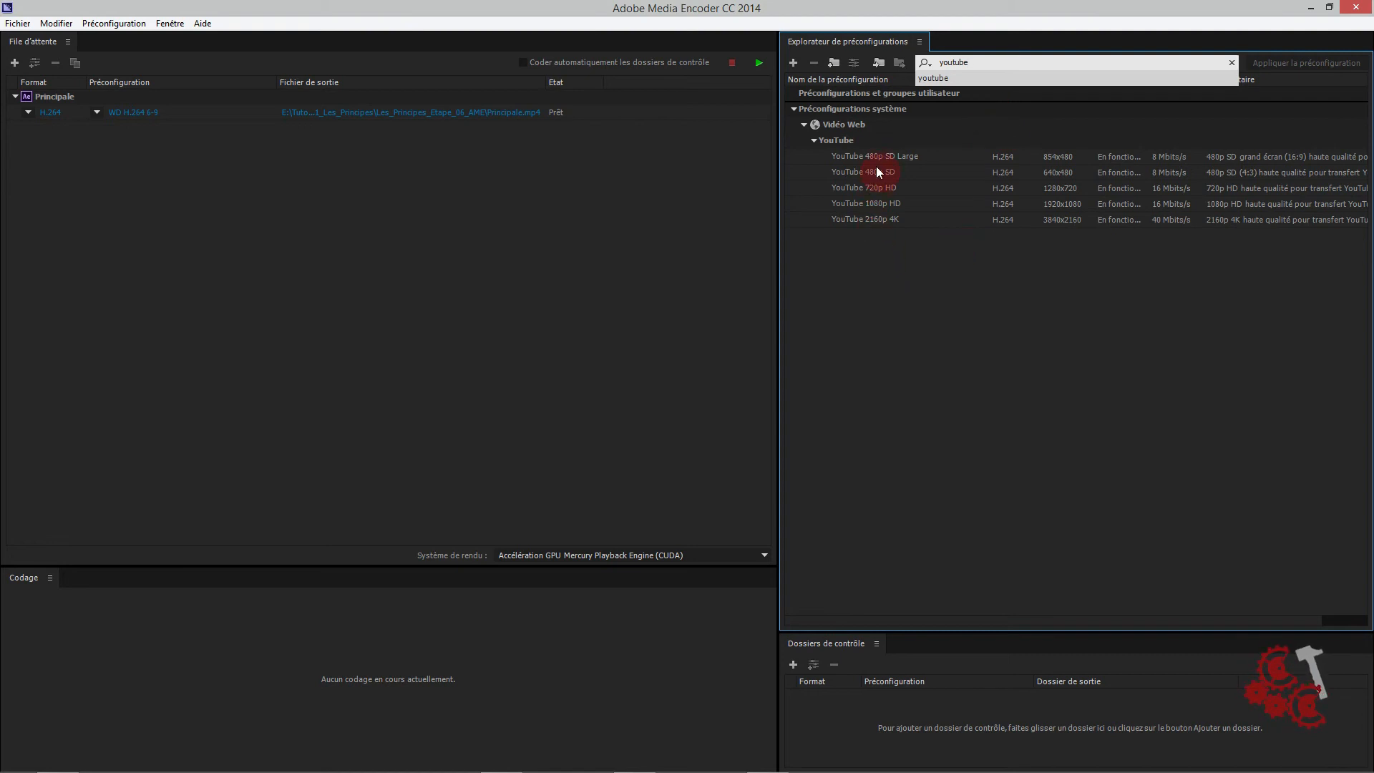
key("Return")
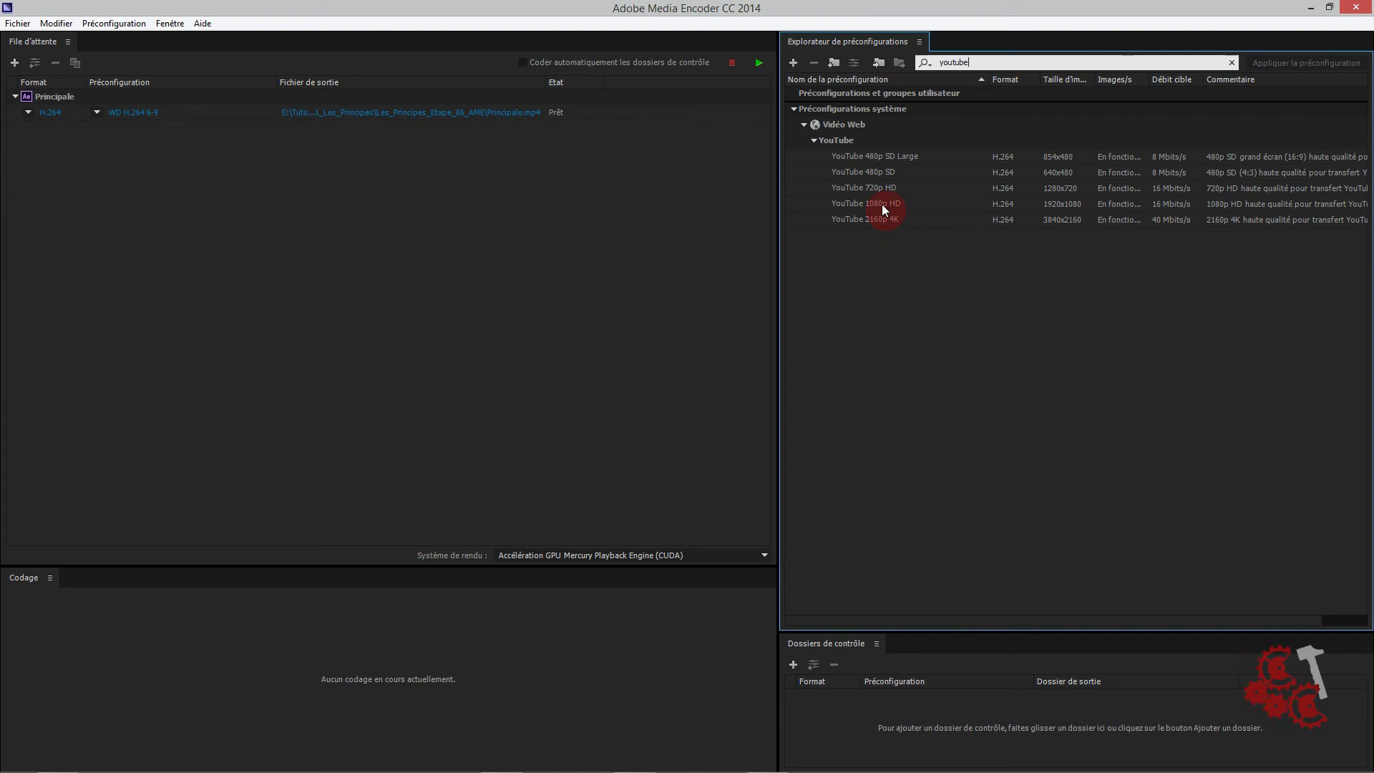
mouse_move(881, 204)
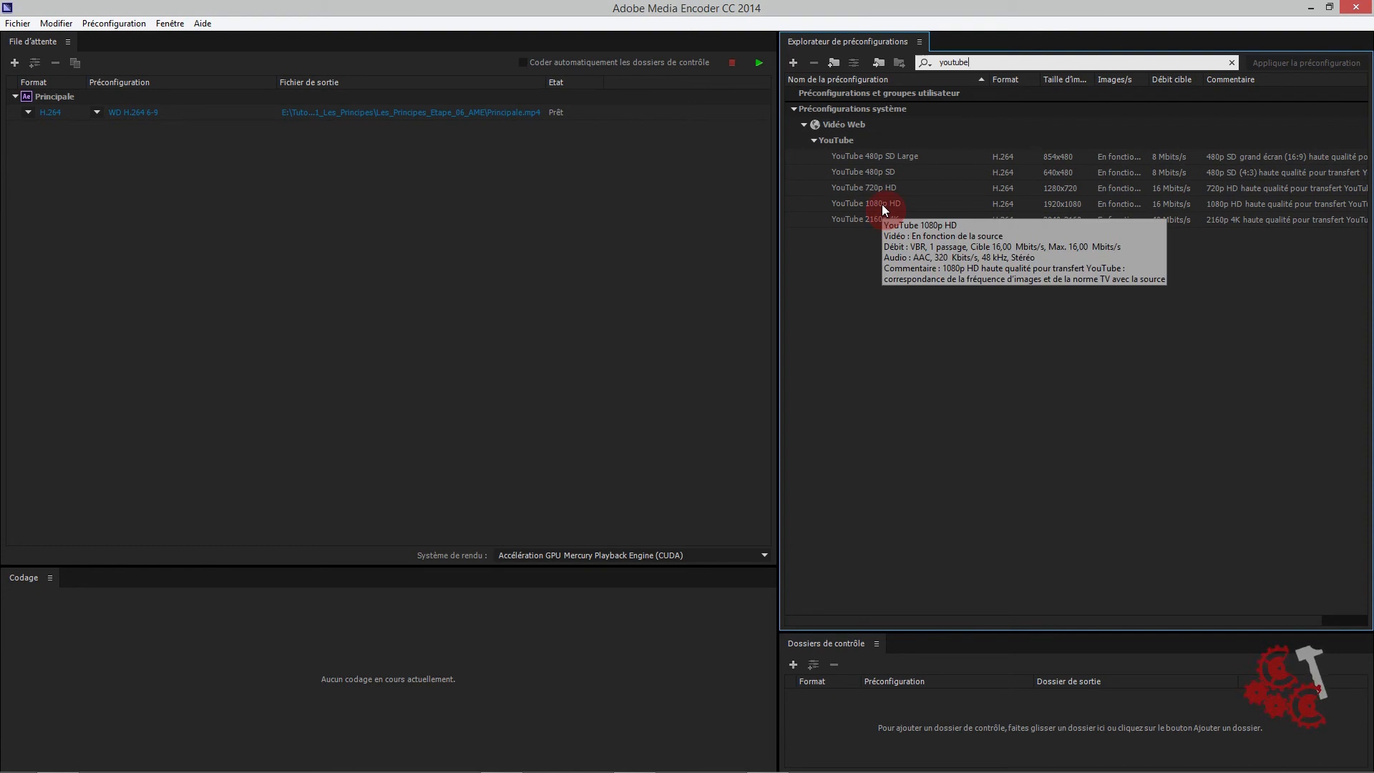
left_click(881, 204)
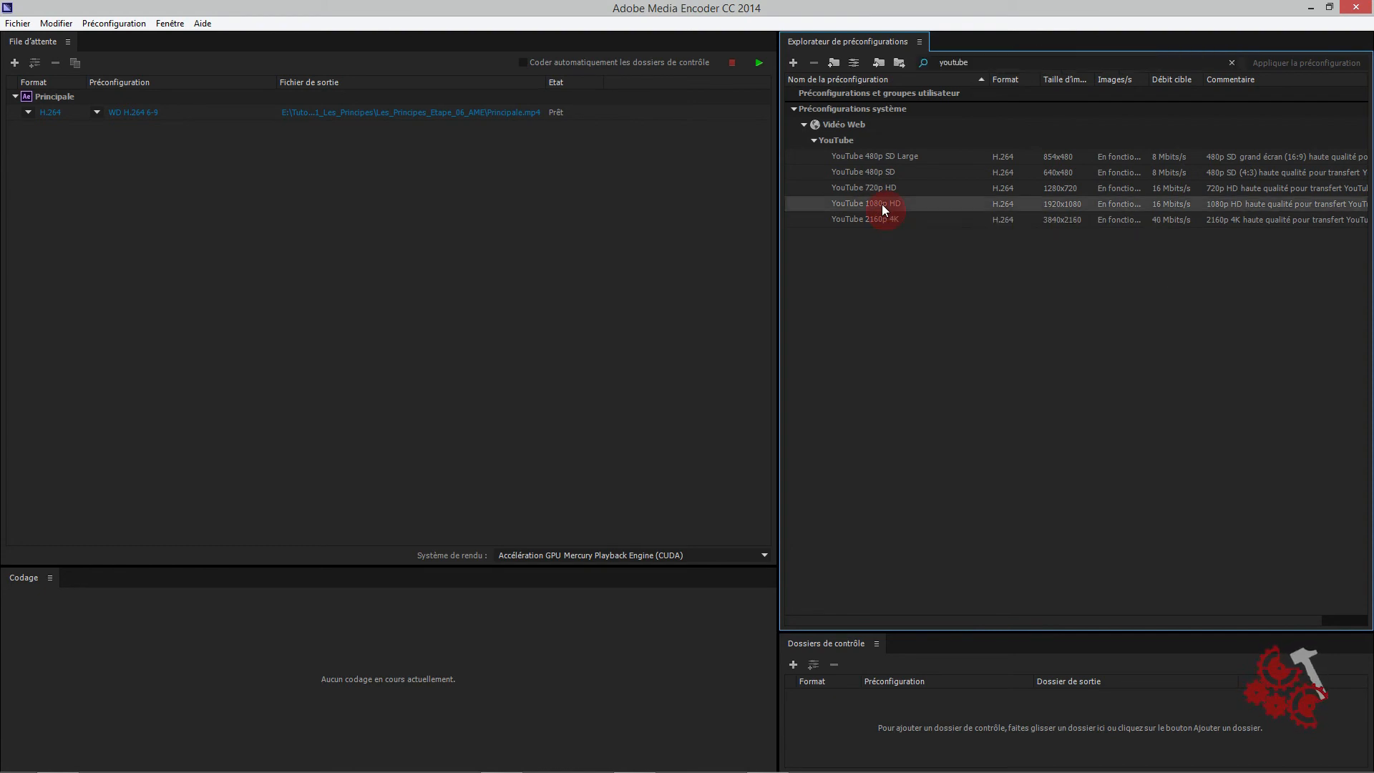
left_click_drag(882, 204, 140, 112)
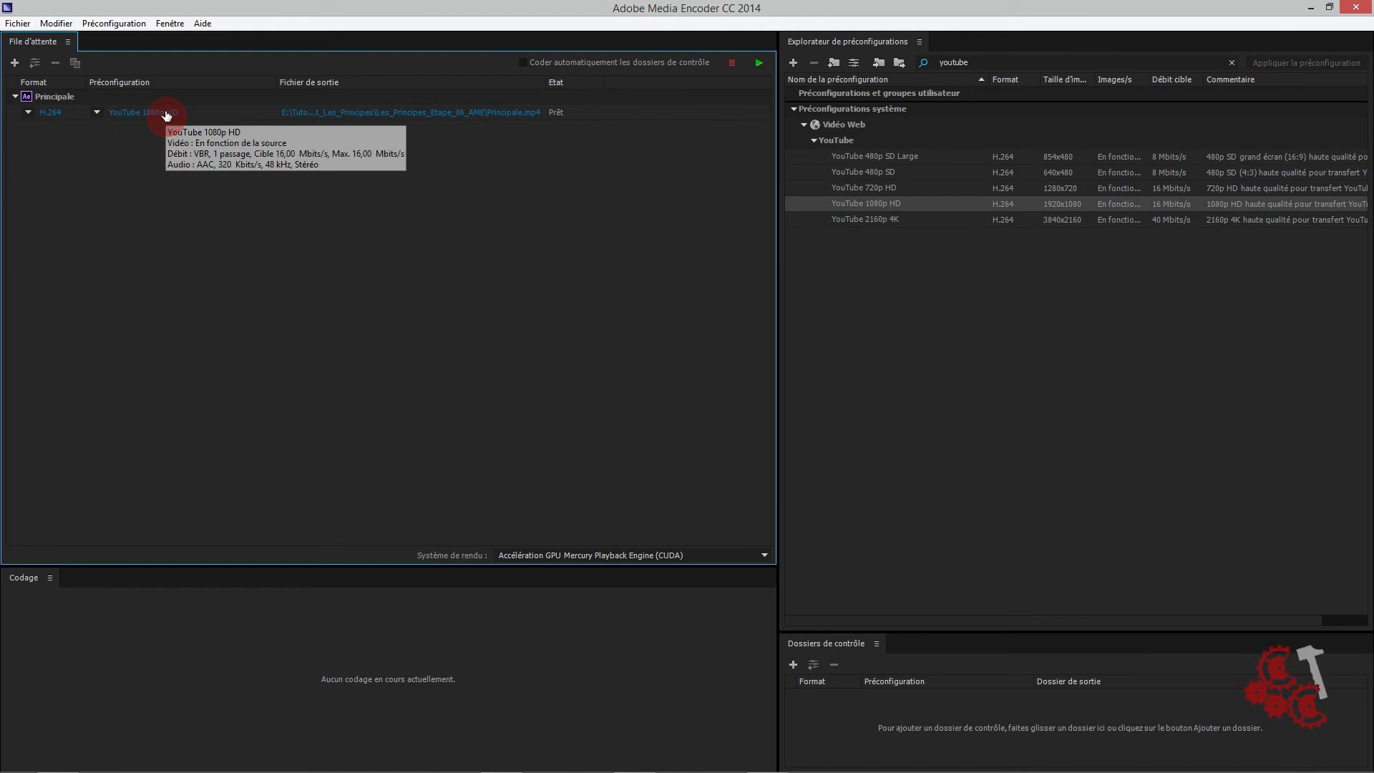
- Set the output file of the queued Principale item to Mon_Balancier_Youtube.mp4 in the Rendus folder
left_click(484, 113)
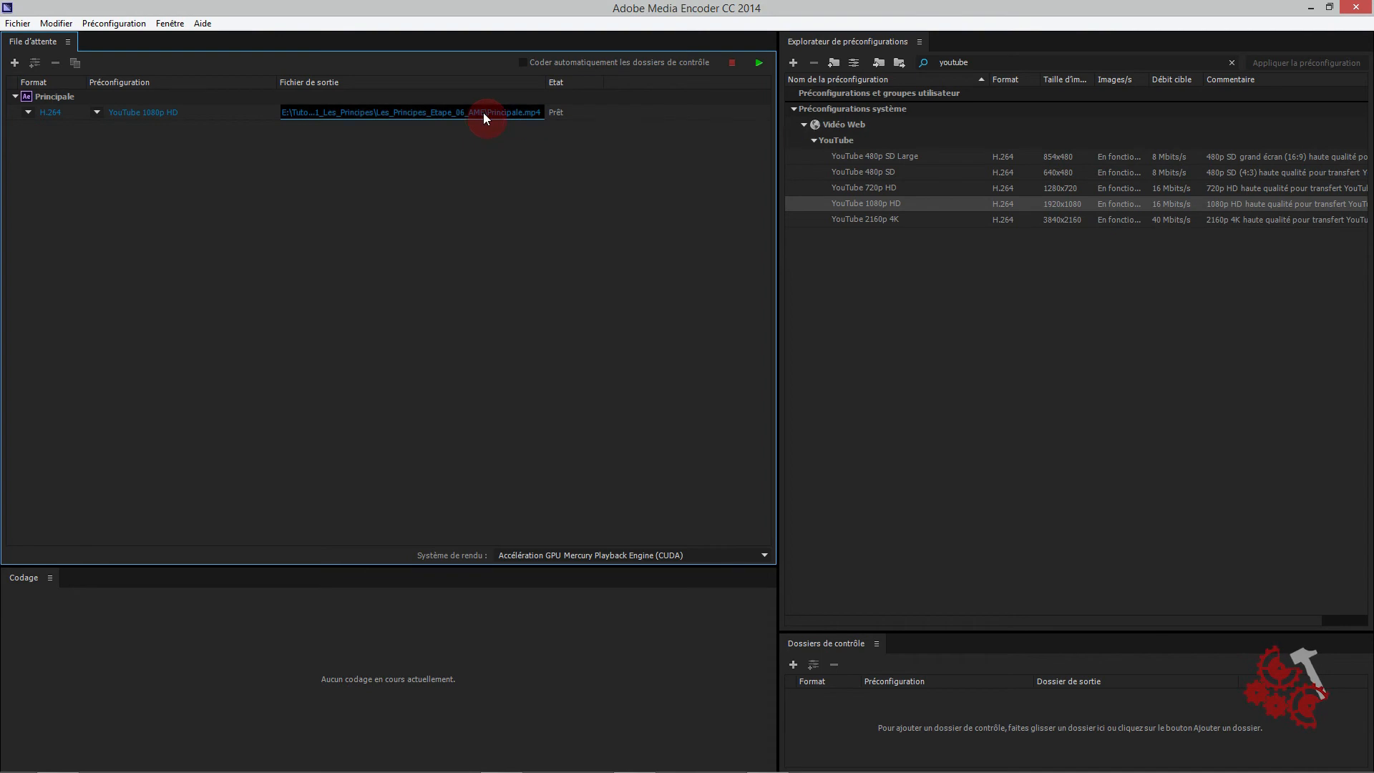
left_click_drag(136, 422, 27, 435)
type("Mo")
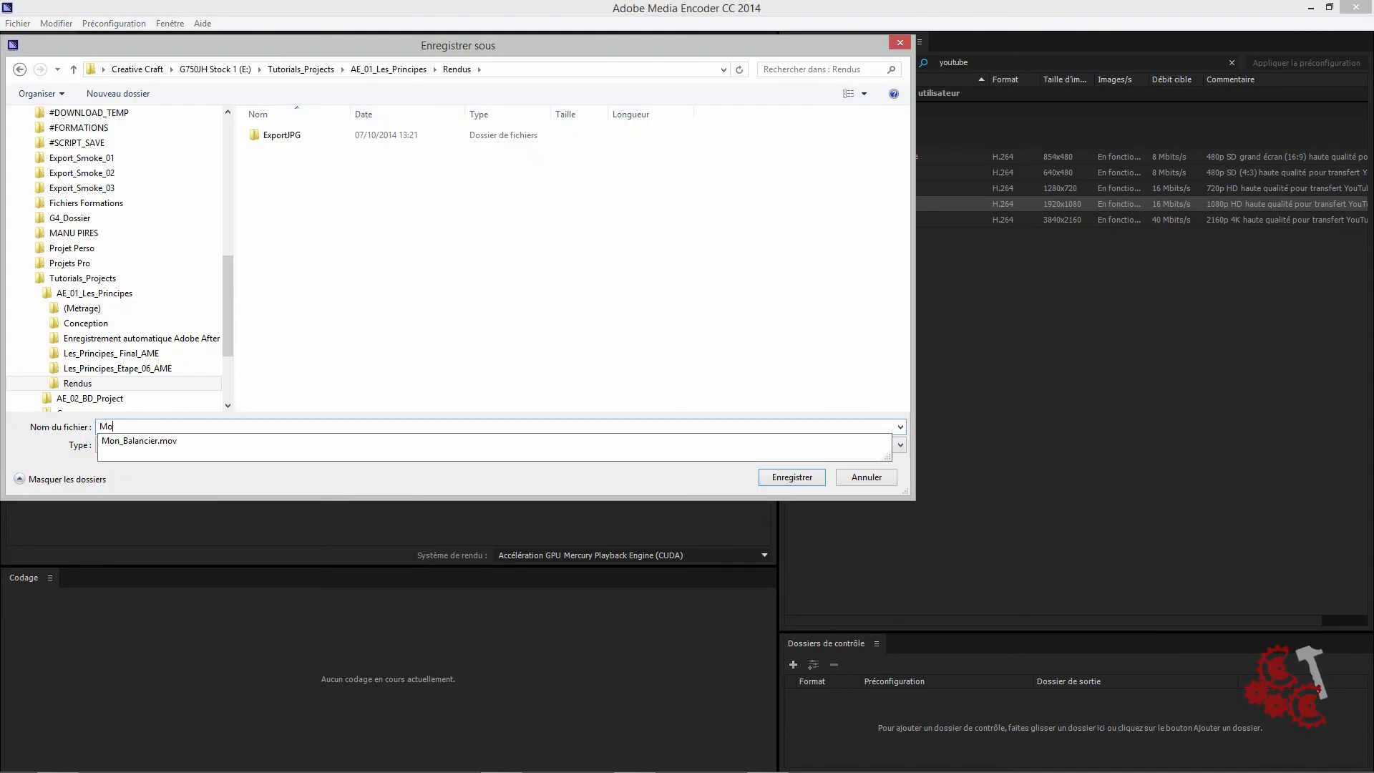
type("n_Balancier")
type("Yout")
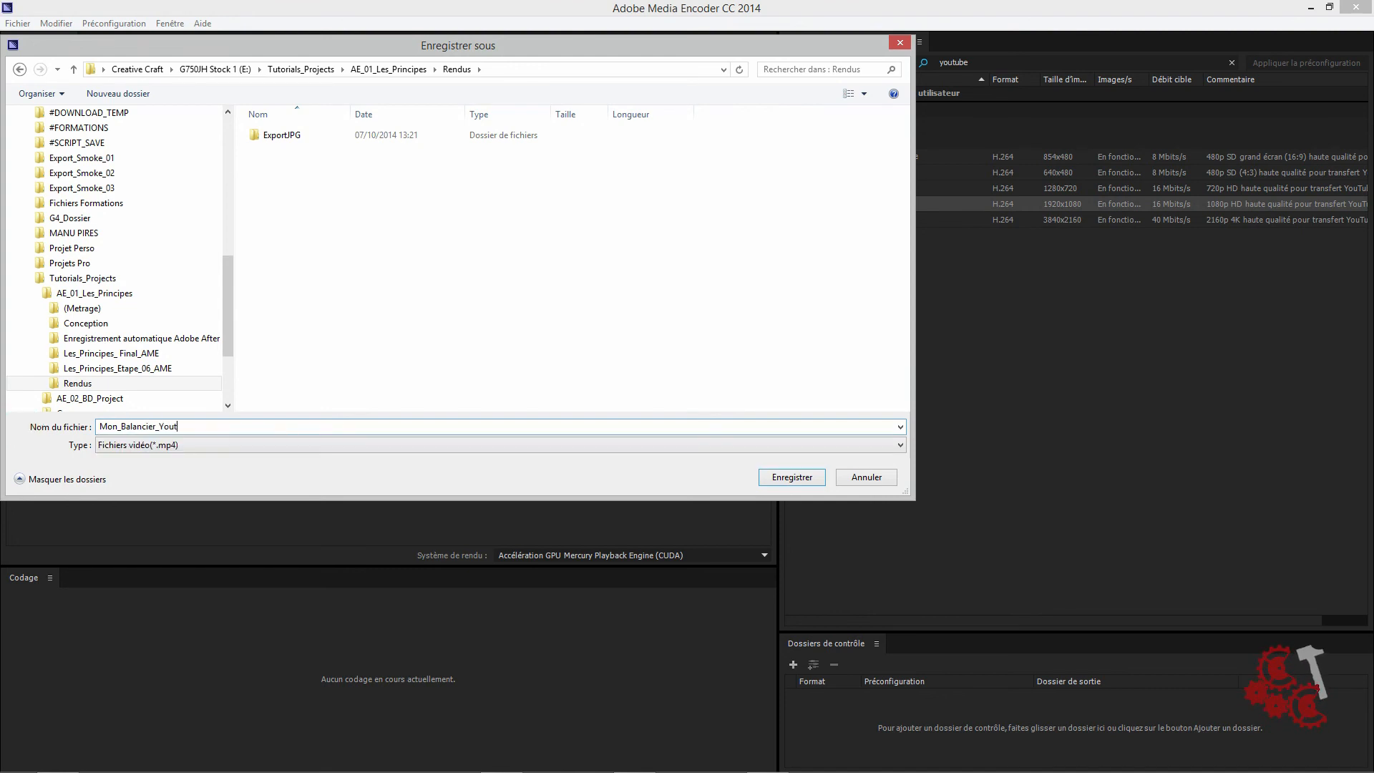
type("be")
key("BackSpace")
key("BackSpace")
type("ubv")
left_click(791, 477)
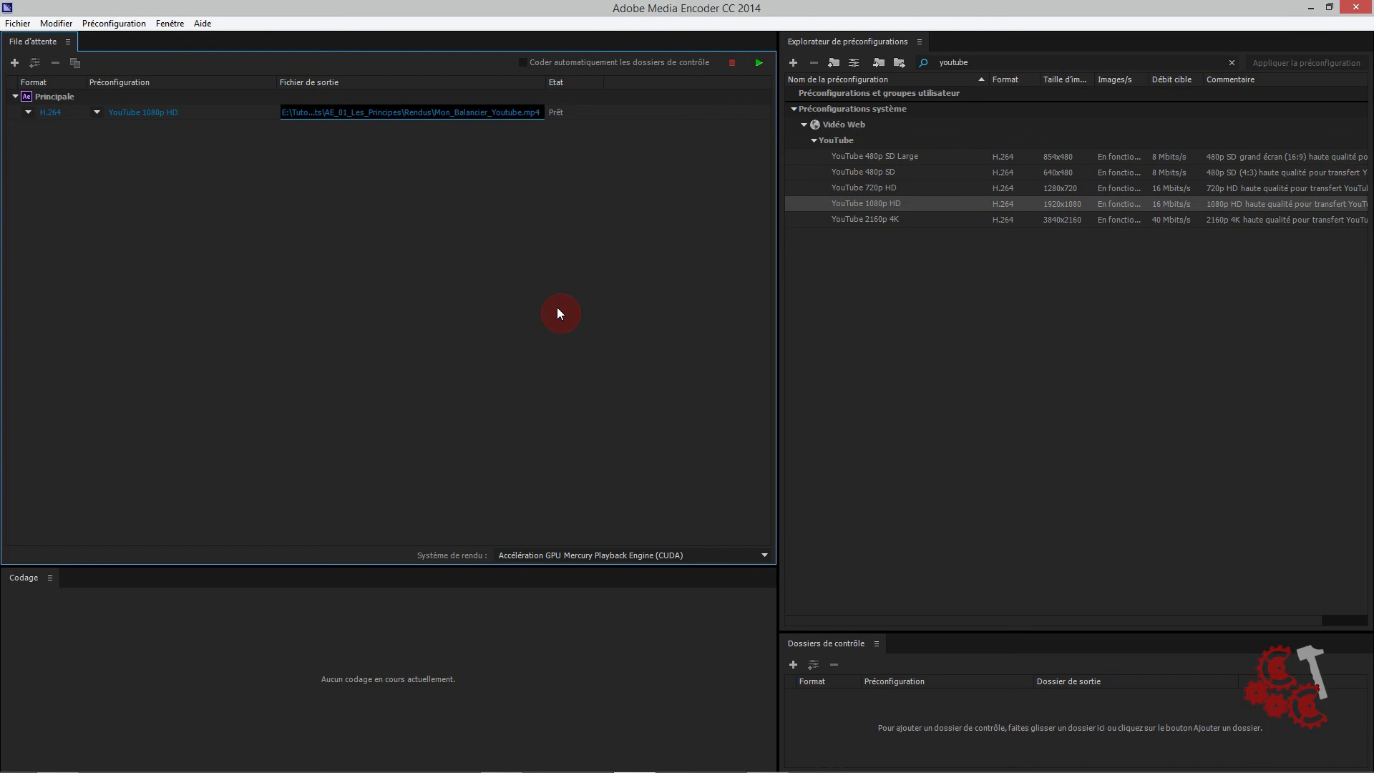
- Add the Principale composition from Les_Principes_Etape_06.aep to the queue as a second item
left_click(18, 23)
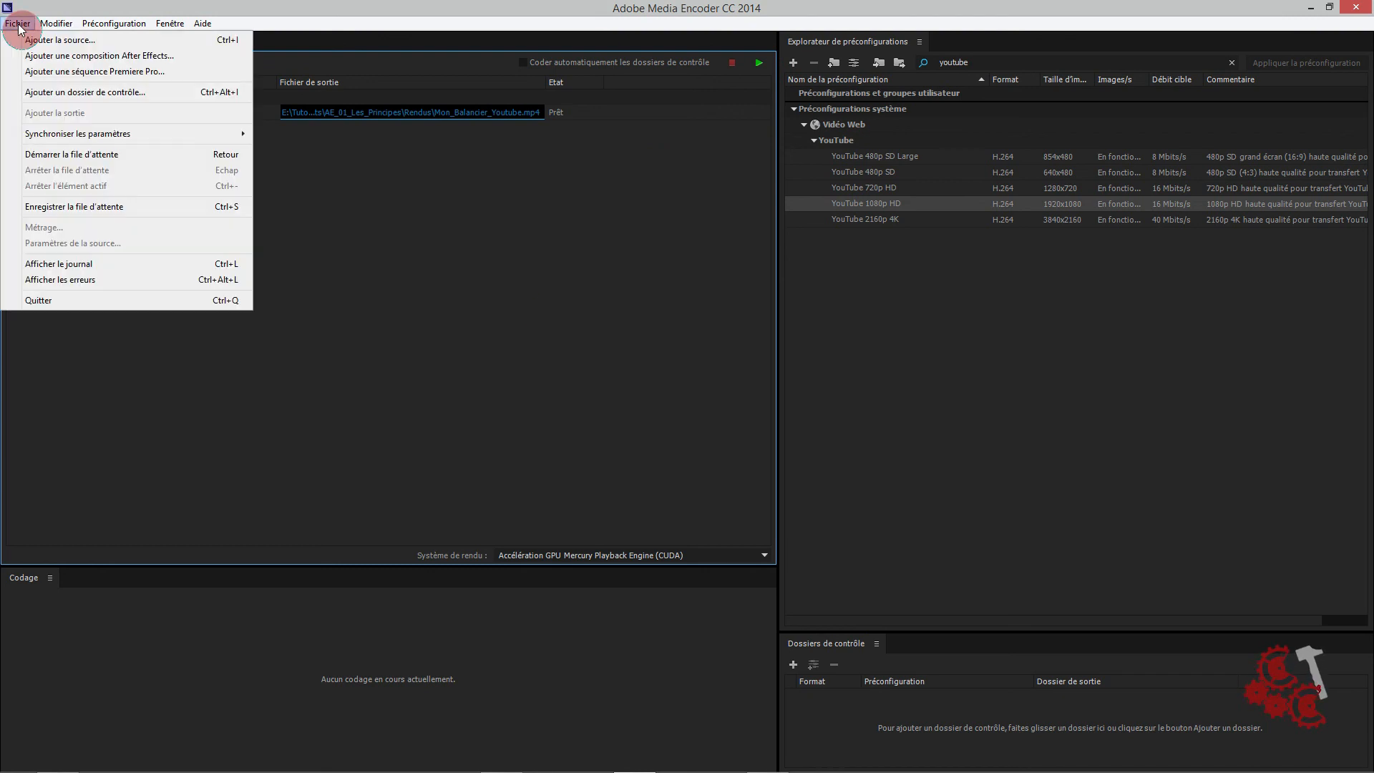
left_click(80, 57)
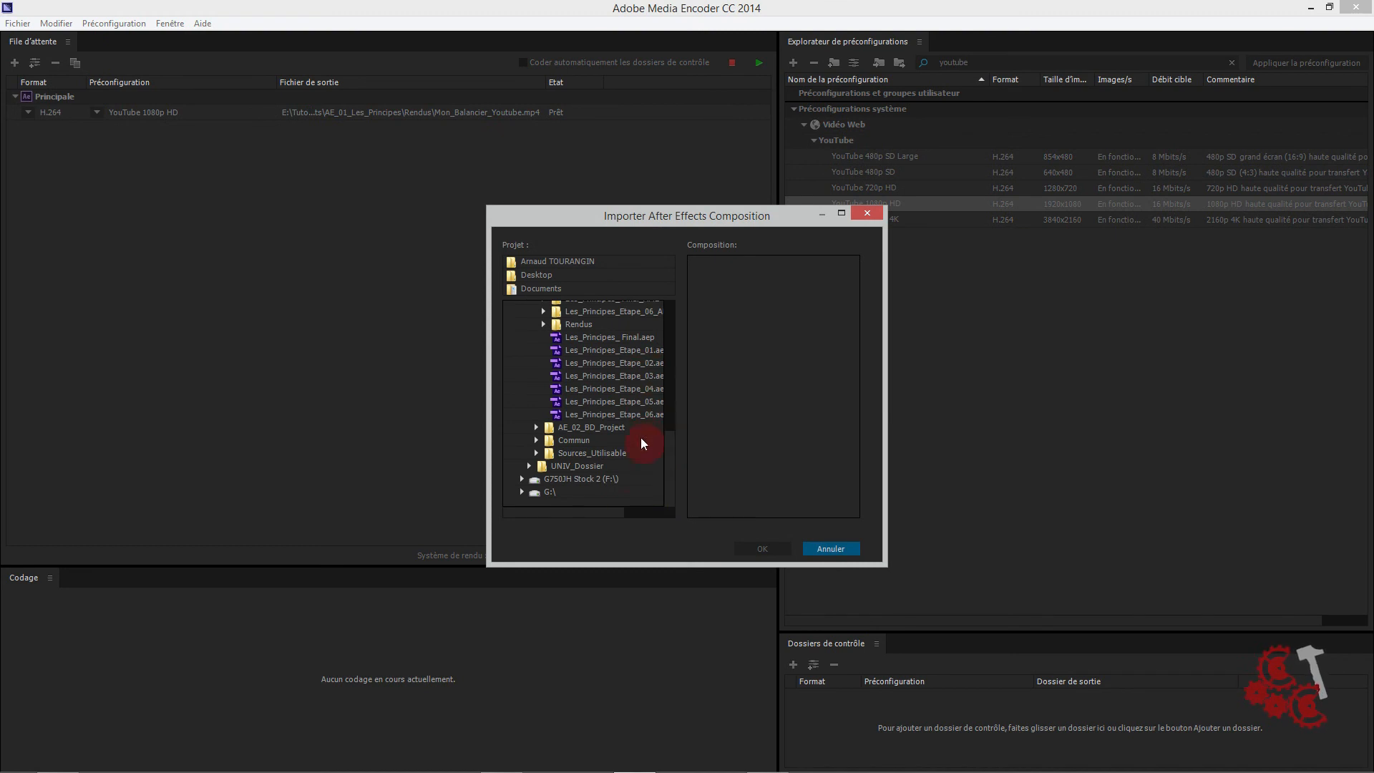
left_click_drag(604, 513, 651, 512)
left_click(595, 418)
left_click(736, 339)
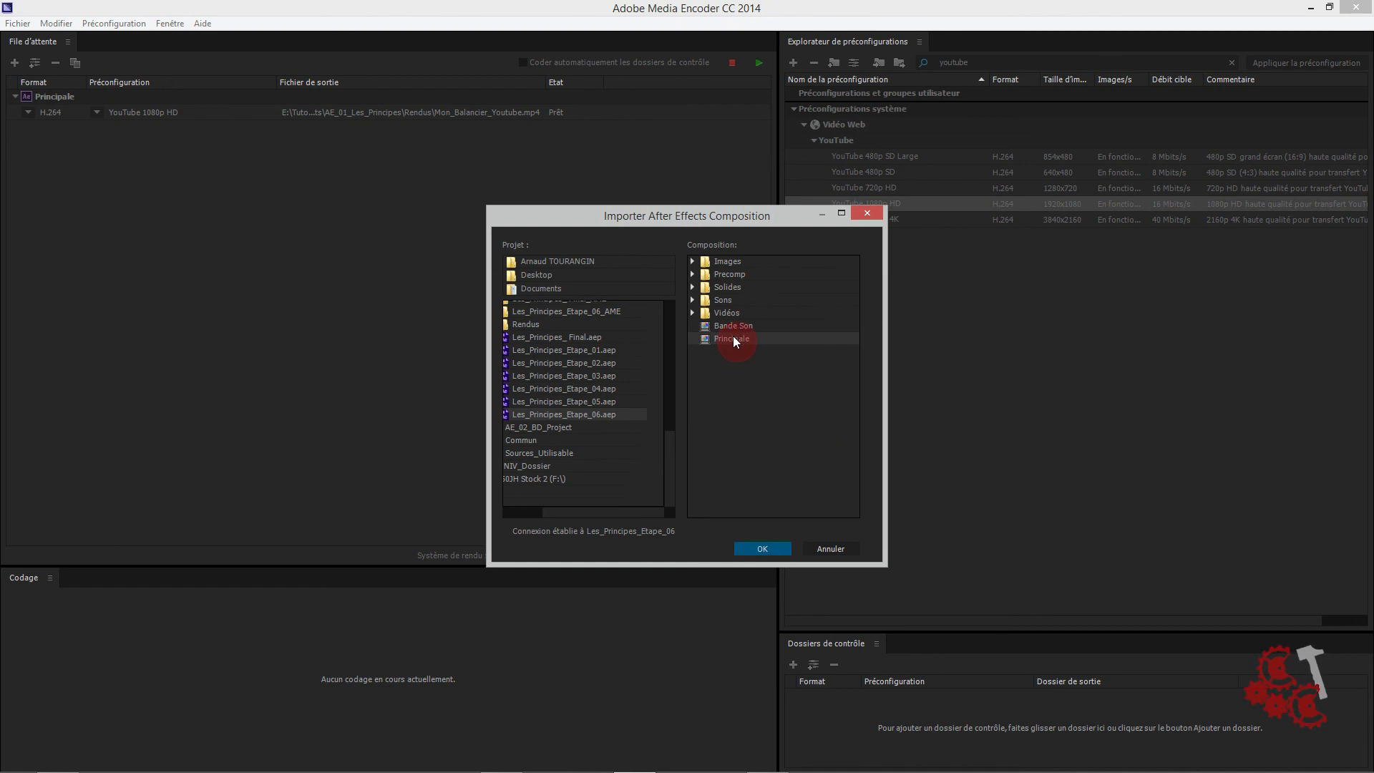
left_click(762, 549)
left_click(28, 132)
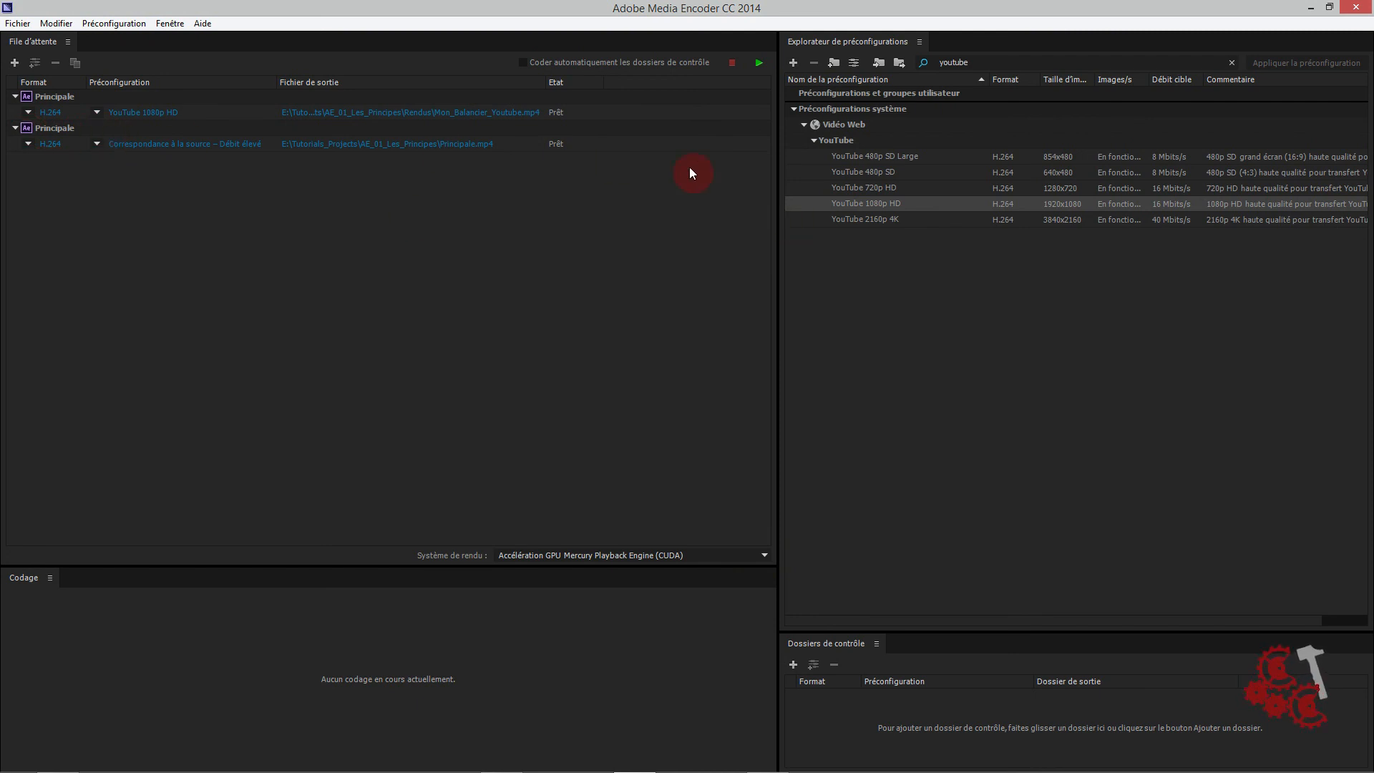
- Set the second Principale item to YouTube 1080p HD with output Principale.mp4 in the Rendus folder, and return to After Effects
left_click_drag(879, 204, 203, 148)
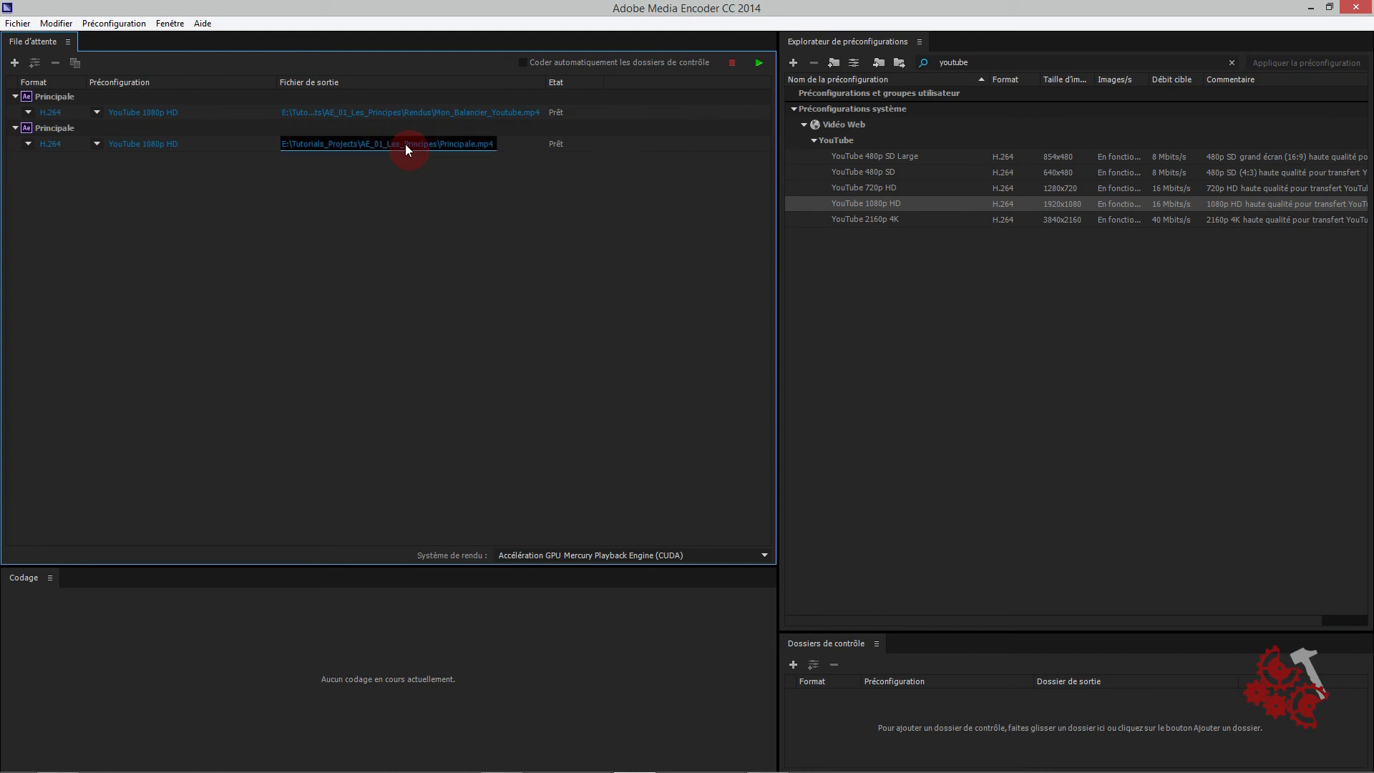
left_click(401, 144)
left_click(792, 477)
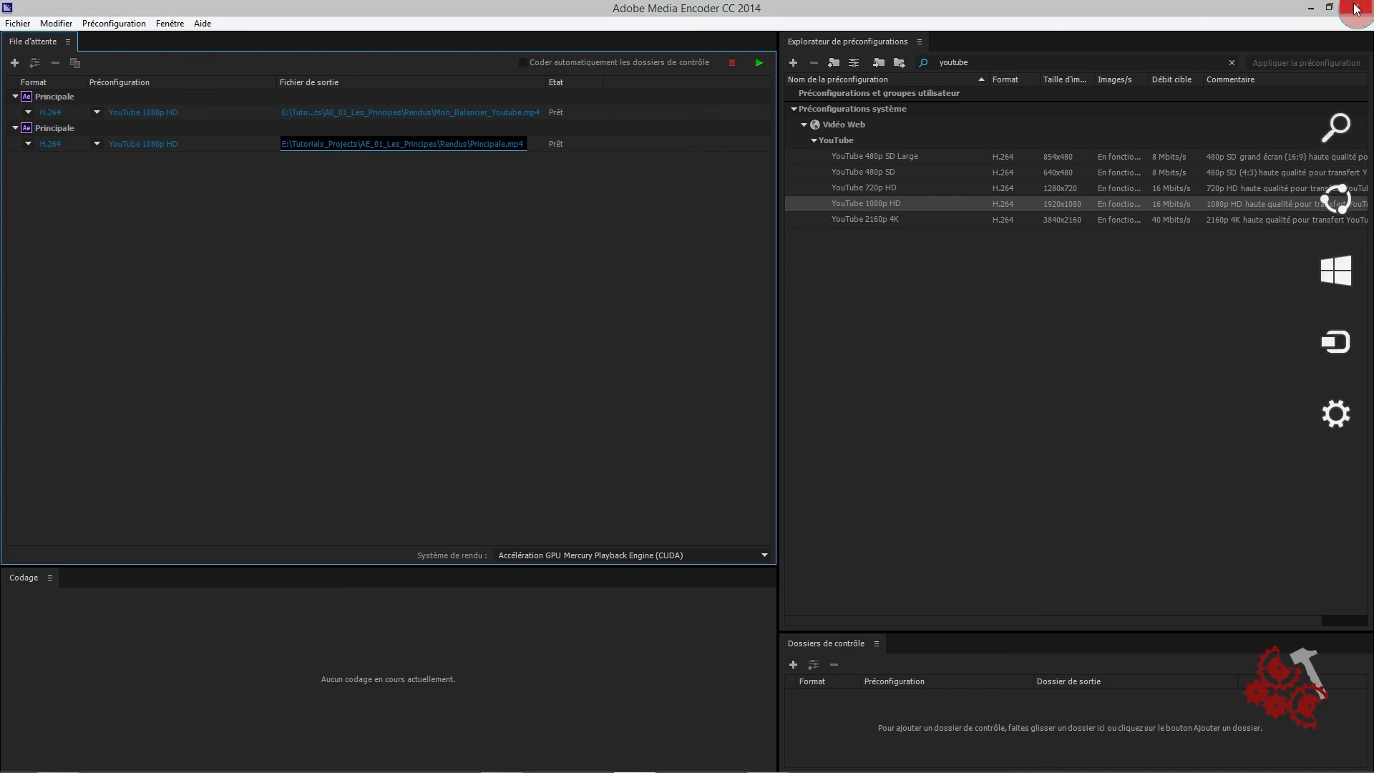
left_click(1311, 8)
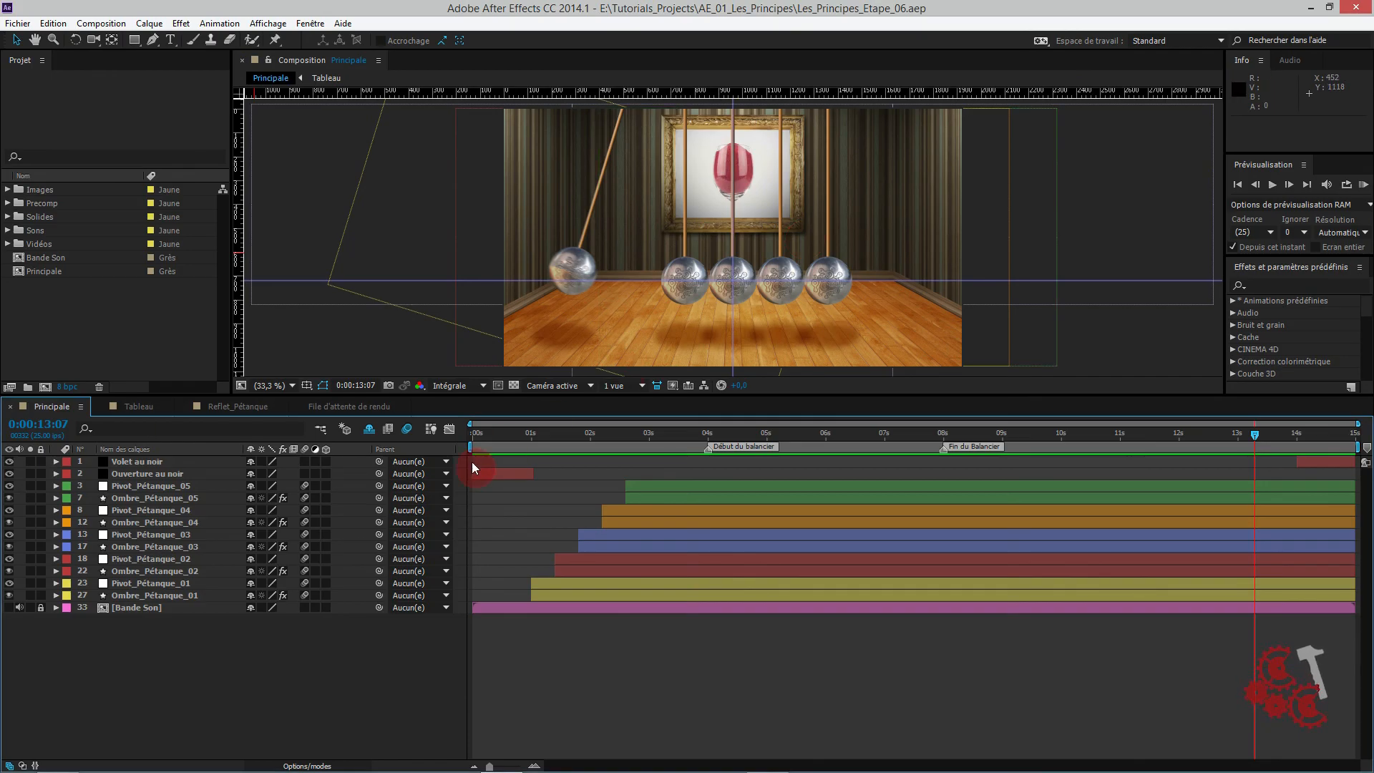